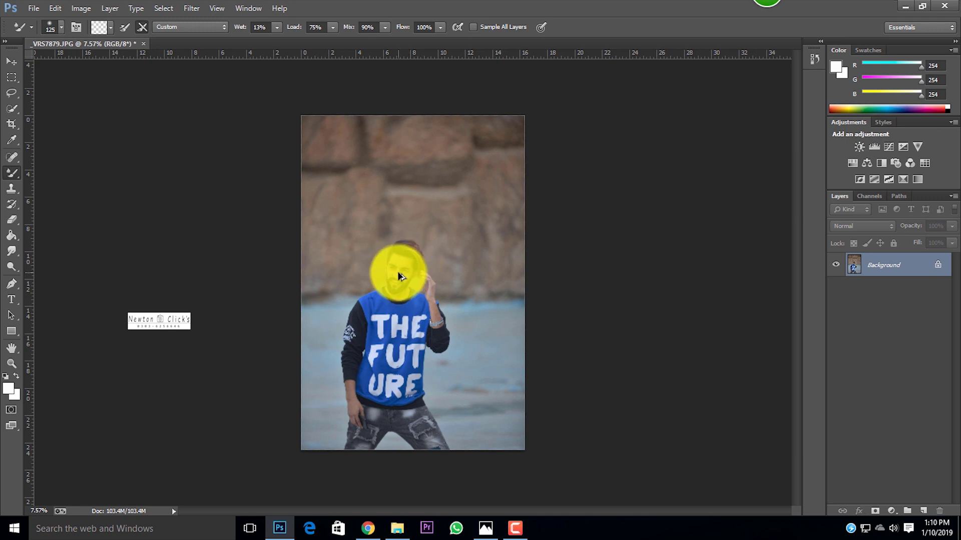
Step: Examine the man's face up close and against the full portrait to find the skin areas that need retouching
scroll(394, 271, up, 3)
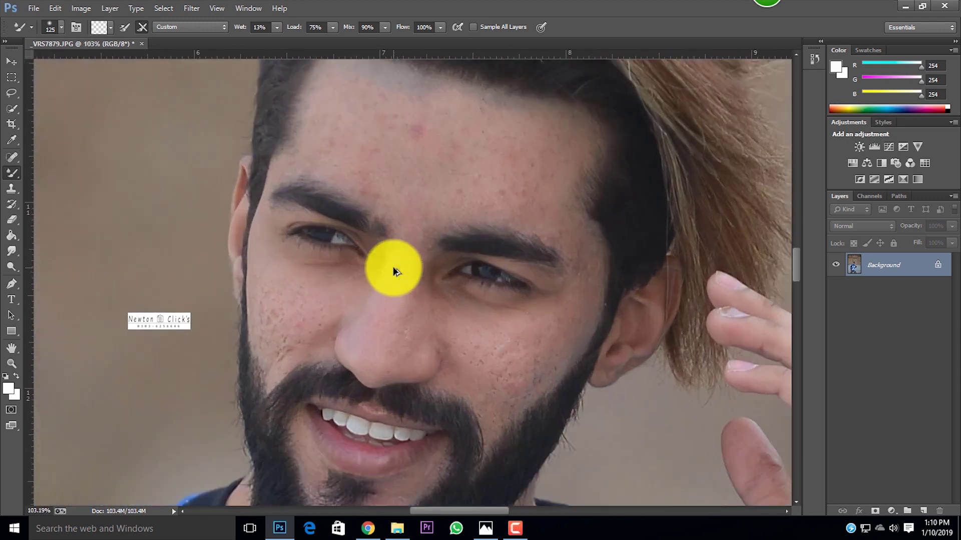
scroll(394, 271, down, 3)
scroll(394, 270, down, 4)
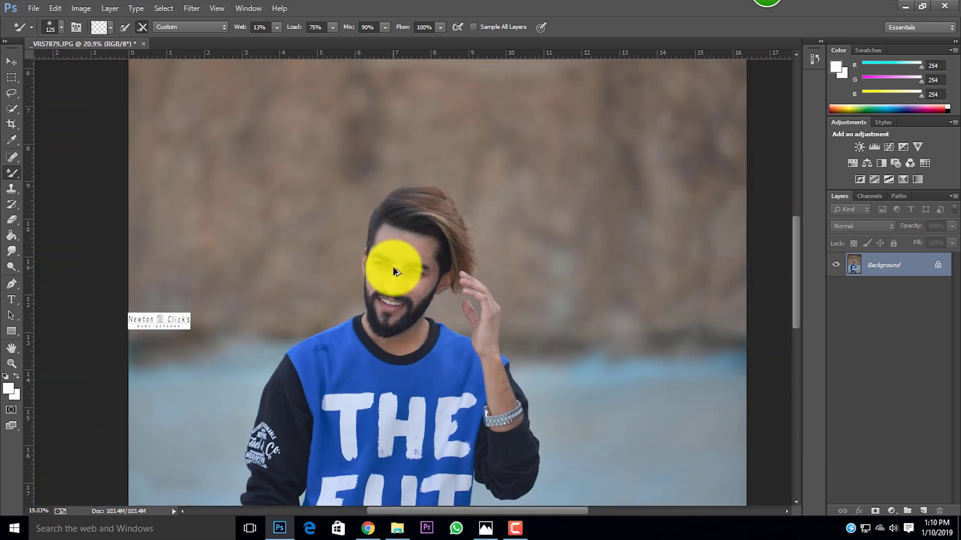
scroll(393, 271, up, 3)
scroll(394, 271, up, 2)
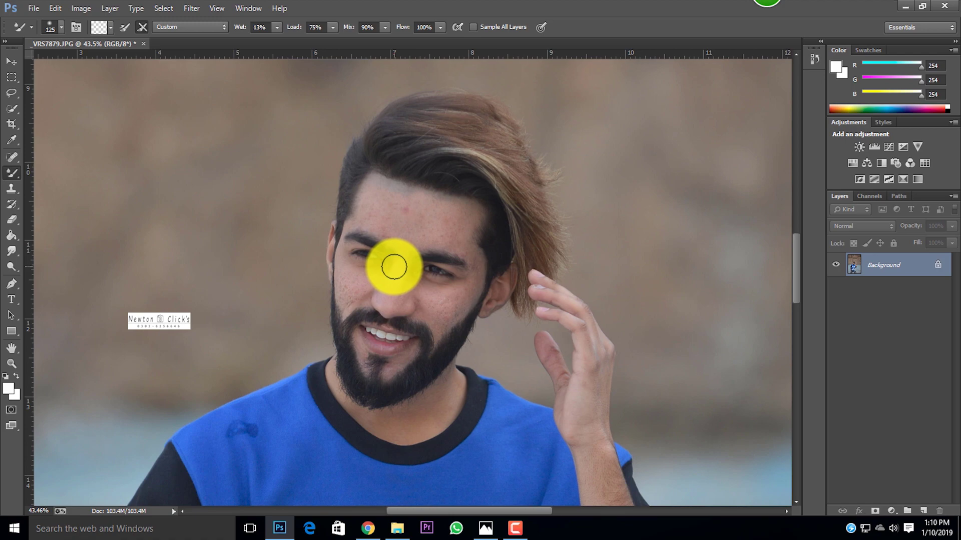
scroll(394, 267, down, 5)
scroll(394, 266, up, 1)
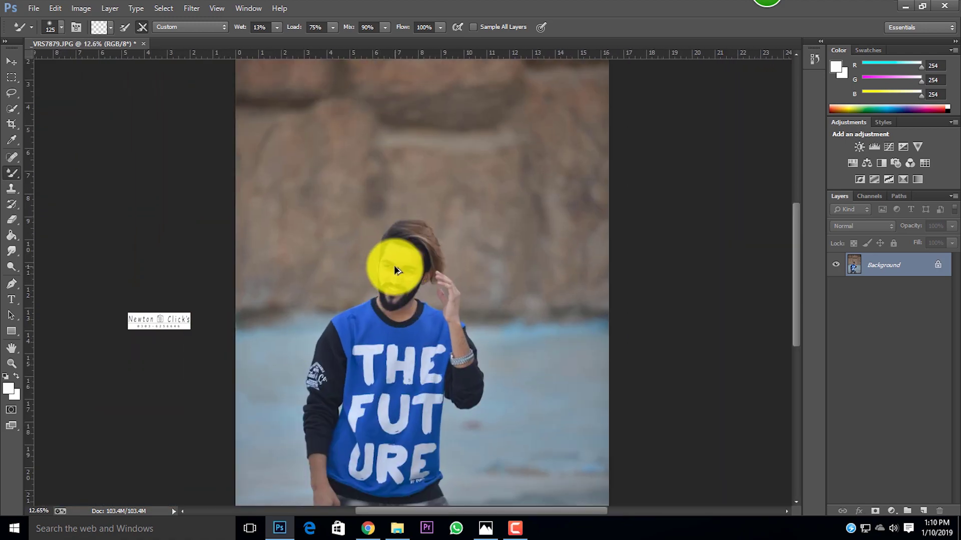
scroll(394, 265, up, 8)
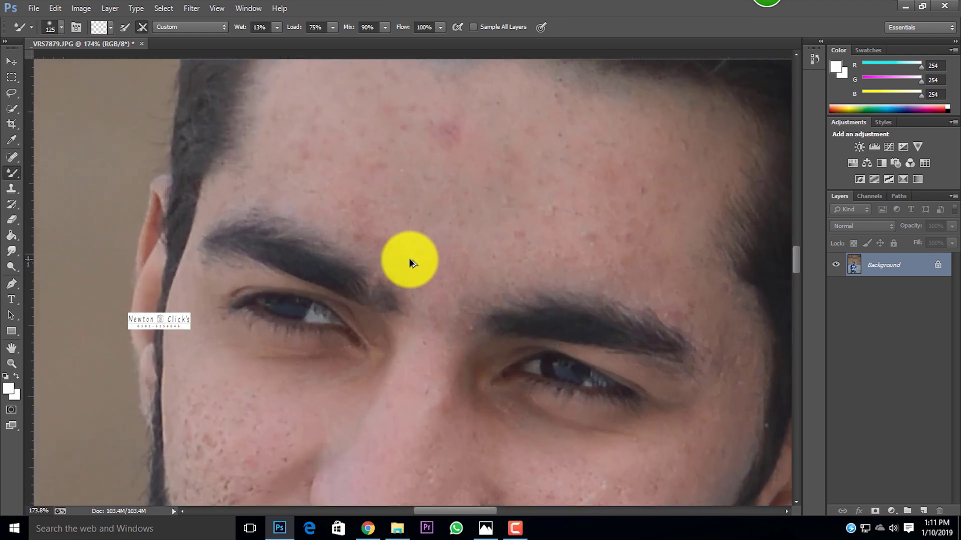
scroll(410, 263, down, 5)
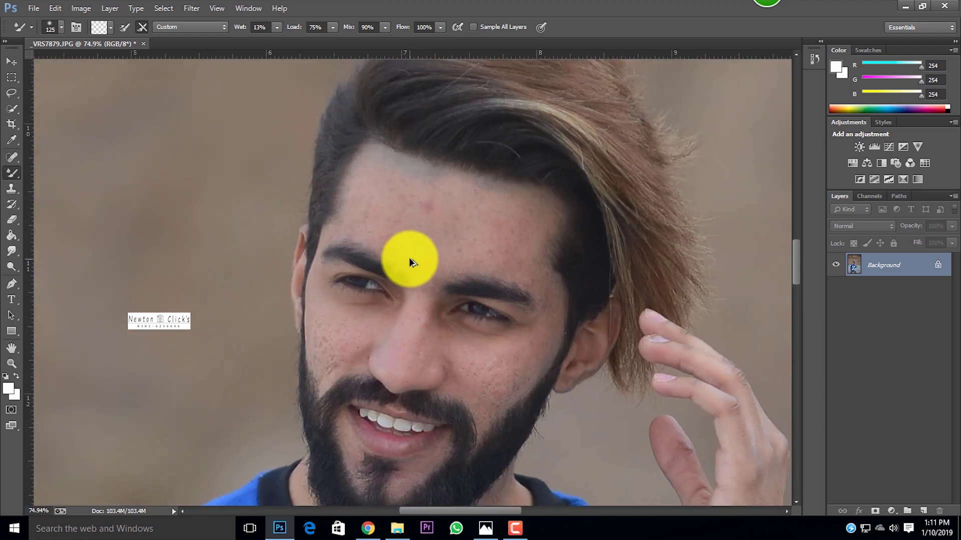
scroll(410, 263, down, 7)
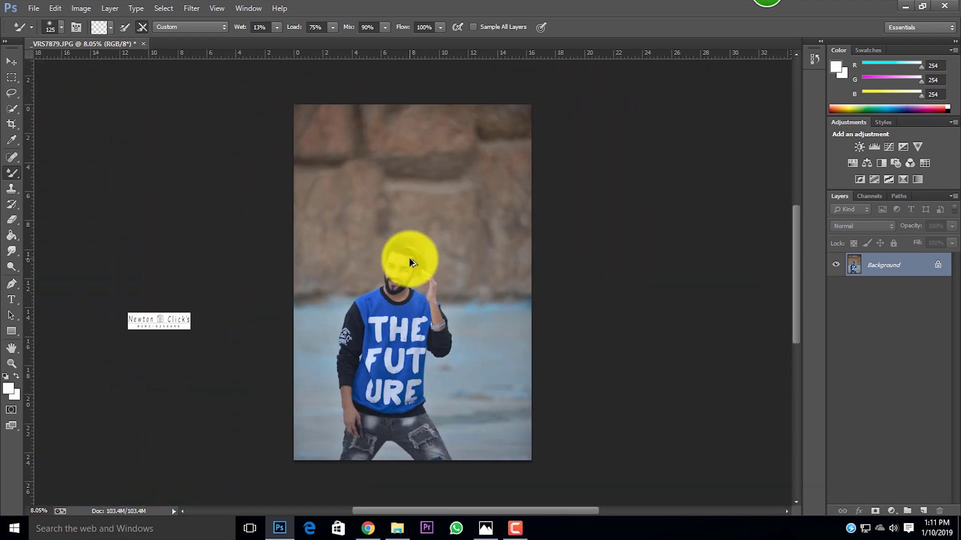
scroll(396, 281, up, 6)
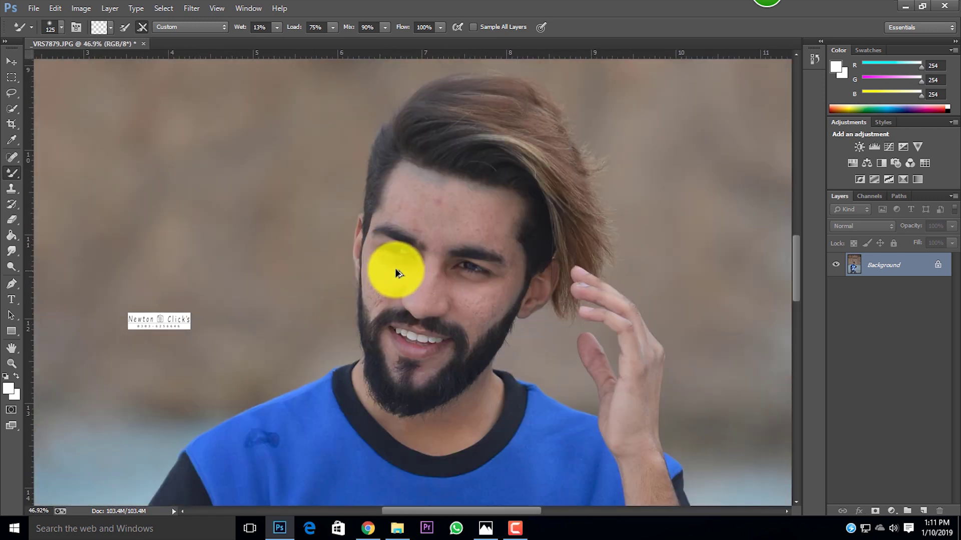
scroll(407, 271, down, 4)
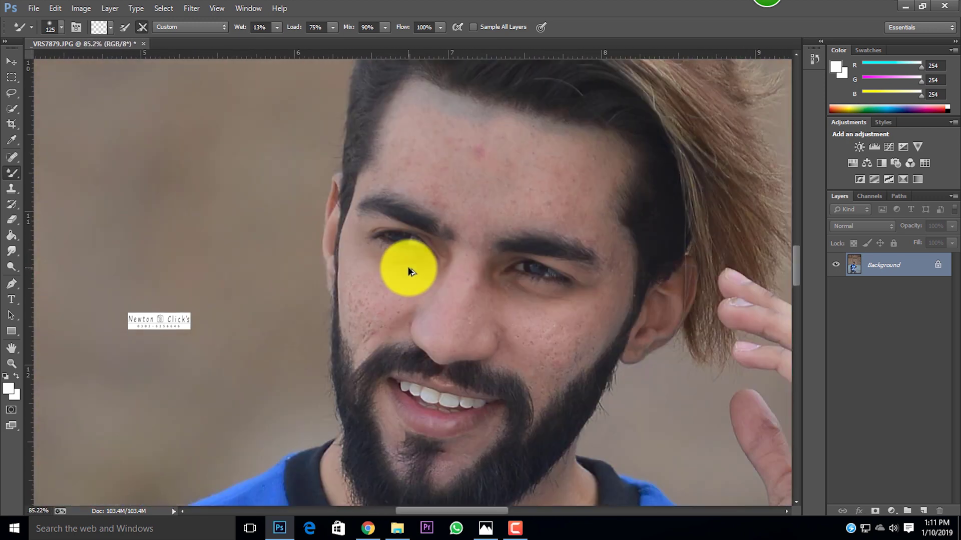
scroll(412, 272, down, 3)
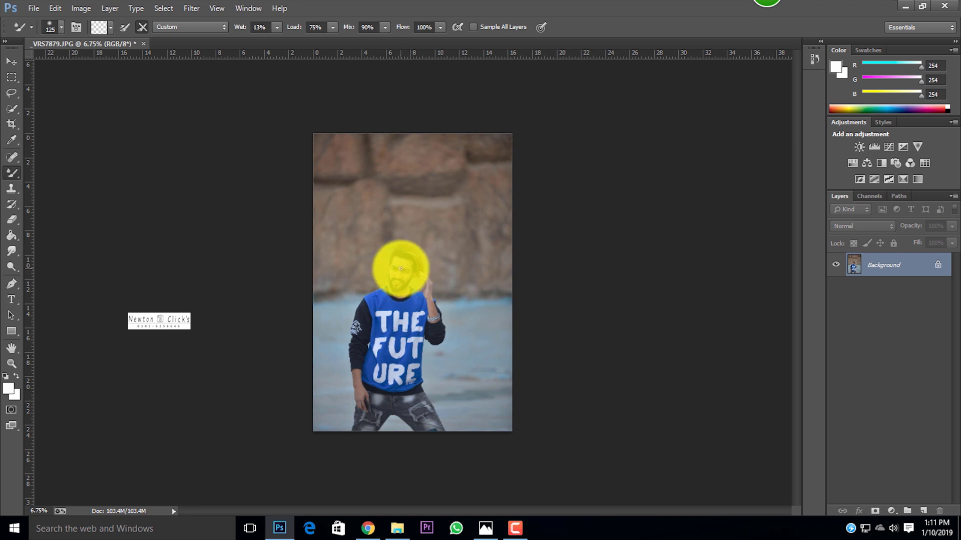
scroll(396, 272, up, 4)
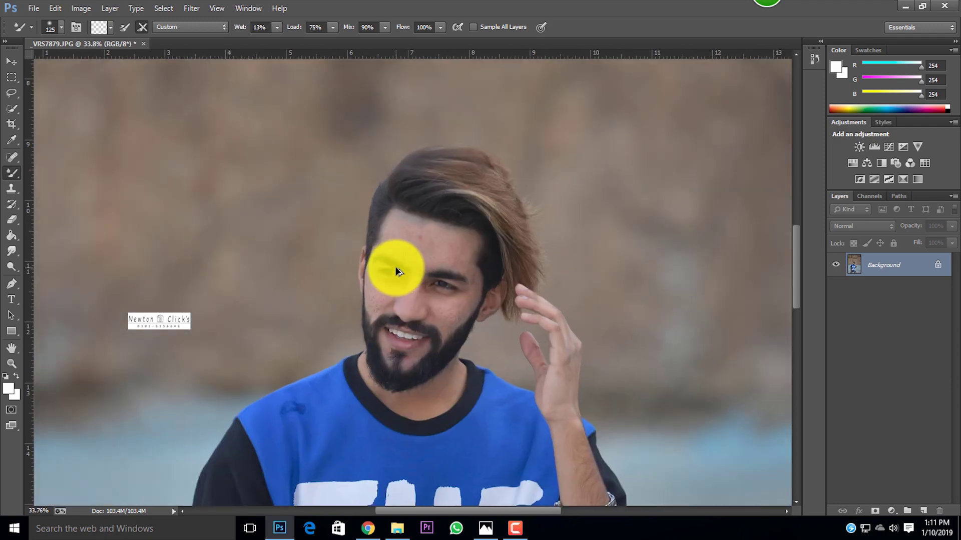
scroll(401, 270, down, 4)
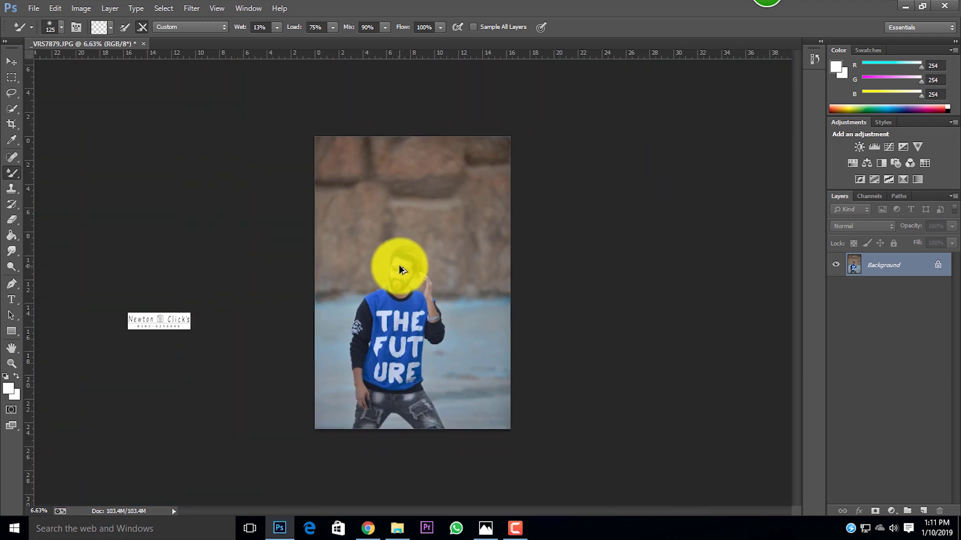
Step: Smooth the blemished forehead skin with Mixer Brush strokes, varying the brush size to fit the area
scroll(400, 270, up, 3)
scroll(401, 270, up, 5)
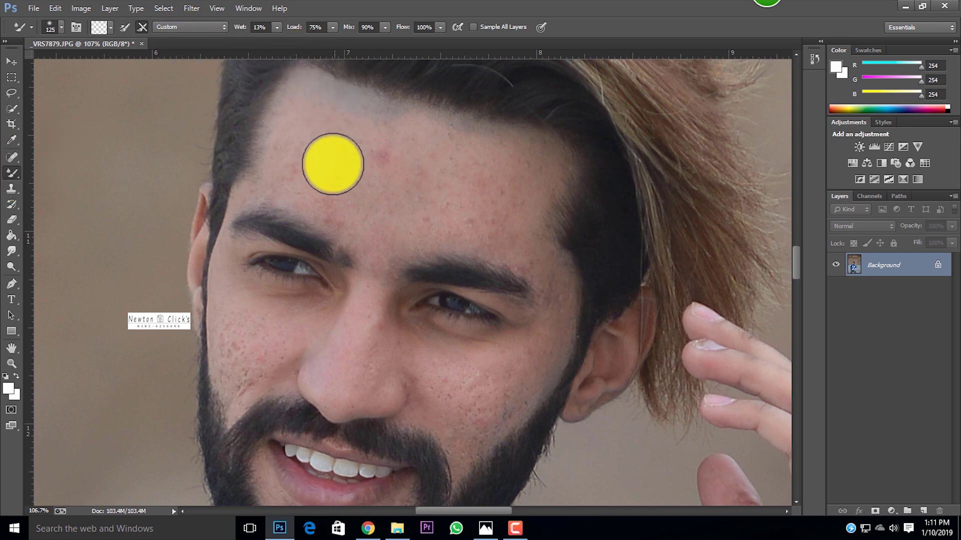
scroll(327, 169, up, 2)
mouse_move(309, 153)
mouse_down()
mouse_move(290, 211)
mouse_move(307, 221)
mouse_move(344, 198)
mouse_move(345, 181)
mouse_move(317, 156)
mouse_move(322, 174)
mouse_move(482, 205)
mouse_move(423, 188)
mouse_move(483, 204)
mouse_move(506, 198)
mouse_move(519, 209)
mouse_move(515, 232)
mouse_move(437, 256)
mouse_move(334, 239)
mouse_move(291, 202)
mouse_move(296, 157)
mouse_move(382, 203)
mouse_move(374, 237)
mouse_move(398, 247)
mouse_move(471, 255)
mouse_move(504, 239)
mouse_move(524, 206)
mouse_move(379, 238)
mouse_move(328, 221)
mouse_up()
key(])
key([)
scroll(449, 209, down, 2)
key([)
key([)
mouse_move(494, 189)
mouse_down()
mouse_move(533, 247)
mouse_move(524, 233)
mouse_move(439, 212)
mouse_move(373, 243)
mouse_up()
key(])
mouse_move(375, 217)
mouse_down()
mouse_move(289, 153)
mouse_move(260, 165)
mouse_move(305, 113)
mouse_move(490, 170)
mouse_move(542, 191)
mouse_move(519, 265)
mouse_move(457, 249)
mouse_move(507, 261)
mouse_up()
scroll(327, 168, up, 2)
scroll(513, 234, down, 2)
Step: Blend the skin at the temple beside the eye nearest the raised hand, using a smaller Mixer Brush
key([)
key([)
key([)
mouse_move(530, 226)
mouse_down()
mouse_move(547, 246)
mouse_move(558, 270)
mouse_up()
mouse_move(512, 193)
mouse_down()
mouse_move(563, 294)
mouse_move(560, 301)
mouse_move(507, 273)
mouse_move(519, 292)
mouse_move(533, 260)
mouse_move(484, 336)
mouse_move(526, 301)
mouse_move(543, 257)
mouse_up()
Step: Smooth the nose and the skin below the eye nearest the raised hand with an 80 px Mixer Brush
scroll(556, 292, down, 2)
key(])
key(])
key(])
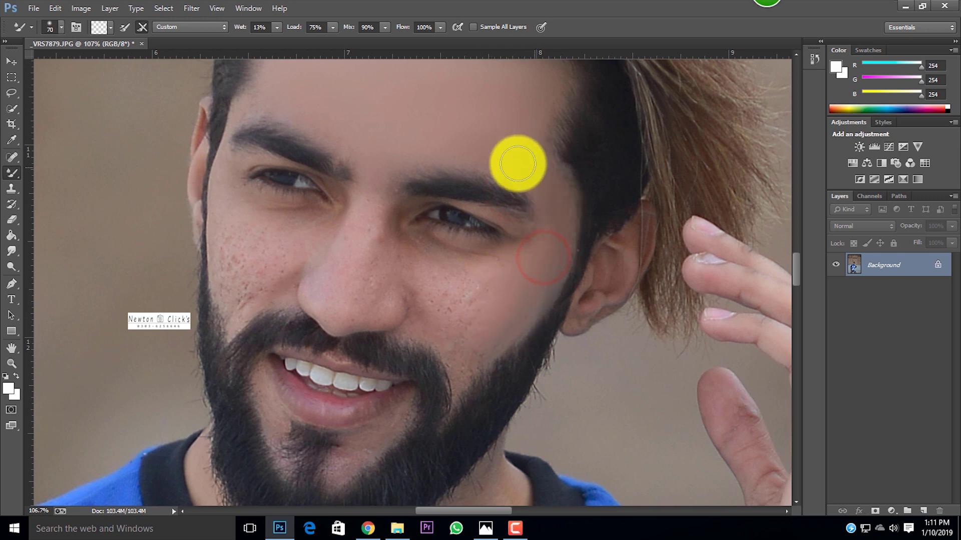
key(bracketright)
mouse_move(380, 230)
mouse_down()
mouse_move(370, 264)
mouse_move(343, 262)
mouse_move(365, 233)
mouse_up()
scroll(344, 256, up, 5)
mouse_move(362, 284)
mouse_down()
mouse_move(357, 312)
mouse_move(385, 238)
mouse_up()
mouse_move(387, 227)
mouse_down()
mouse_move(389, 200)
mouse_move(365, 275)
mouse_move(405, 247)
mouse_move(420, 212)
mouse_move(593, 307)
mouse_up()
scroll(590, 296, down, 2)
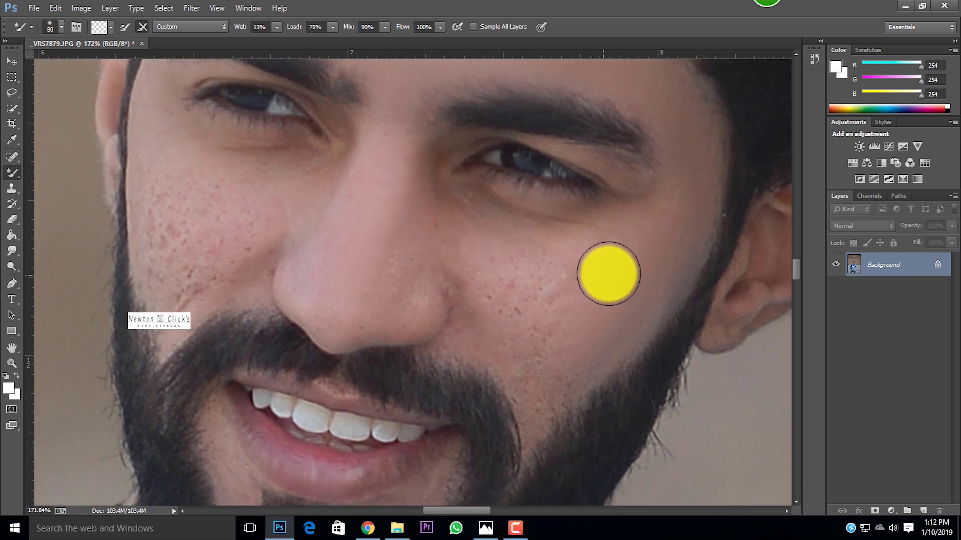
Step: Blend away the spots on the cheek nearest the raised hand, working down to the beard line
mouse_move(627, 260)
mouse_down()
mouse_move(686, 176)
mouse_move(646, 248)
mouse_move(630, 225)
mouse_move(575, 268)
mouse_move(491, 253)
mouse_move(582, 253)
mouse_move(556, 316)
mouse_move(583, 273)
mouse_move(550, 334)
mouse_up()
key(bracketright)
mouse_move(616, 322)
mouse_down()
mouse_move(598, 343)
mouse_move(555, 344)
mouse_move(538, 381)
mouse_up()
key(bracketleft)
key(bracketleft)
key(bracketright)
key(bracketright)
Step: Smooth the side of the nose, its bridge and the under-eye skin on the raised-hand side of the face
mouse_move(521, 322)
mouse_down()
mouse_move(495, 284)
mouse_move(490, 297)
mouse_move(548, 305)
mouse_move(515, 255)
mouse_move(446, 201)
mouse_up()
key(bracketleft)
key(bracketleft)
key(bracketleft)
drag(417, 152, 389, 279)
mouse_move(478, 264)
mouse_down()
mouse_move(442, 227)
mouse_move(471, 221)
mouse_up()
key(bracketright)
mouse_move(625, 238)
mouse_down()
mouse_move(634, 253)
mouse_move(669, 212)
mouse_up()
Step: Blend the remaining spots between the nostril, moustache and cheek on the raised-hand side with small and larger Mixer Brush strokes
key(bracketleft)
key(bracketleft)
mouse_move(530, 368)
mouse_down()
mouse_move(542, 394)
mouse_move(536, 371)
mouse_move(475, 324)
mouse_move(452, 289)
mouse_up()
key(bracketleft)
mouse_move(409, 268)
mouse_down()
mouse_move(415, 319)
mouse_move(346, 321)
mouse_move(408, 326)
mouse_move(421, 283)
mouse_move(414, 258)
mouse_move(440, 191)
mouse_move(483, 314)
mouse_move(478, 337)
mouse_move(526, 379)
mouse_up()
key(bracketright)
key(bracketright)
key(bracketright)
mouse_move(507, 328)
mouse_down()
mouse_move(555, 235)
mouse_move(485, 236)
mouse_move(472, 210)
mouse_up()
Step: Smooth the inner eye corner with a 40 px Mixer Brush and the area between the eyebrows and nose bridge at 50 px
key(bracketleft)
key(bracketleft)
key(bracketleft)
key(bracketleft)
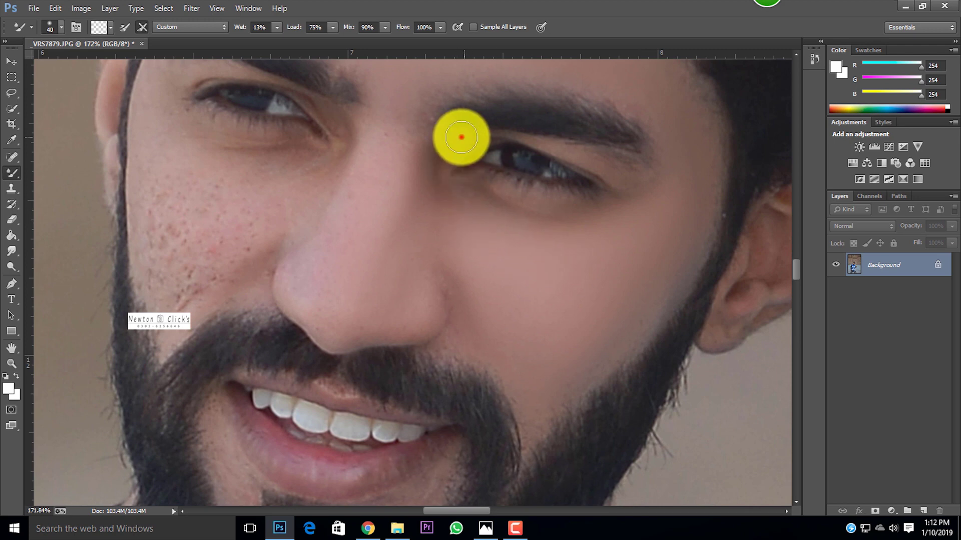
drag(461, 137, 438, 169)
key(bracketright)
scroll(412, 106, up, 1)
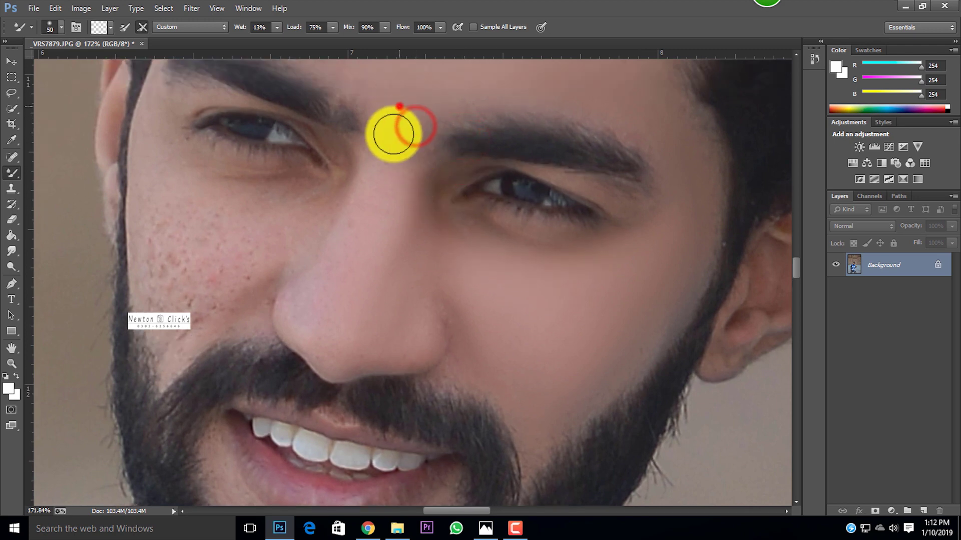
drag(399, 106, 381, 209)
scroll(385, 208, down, 5)
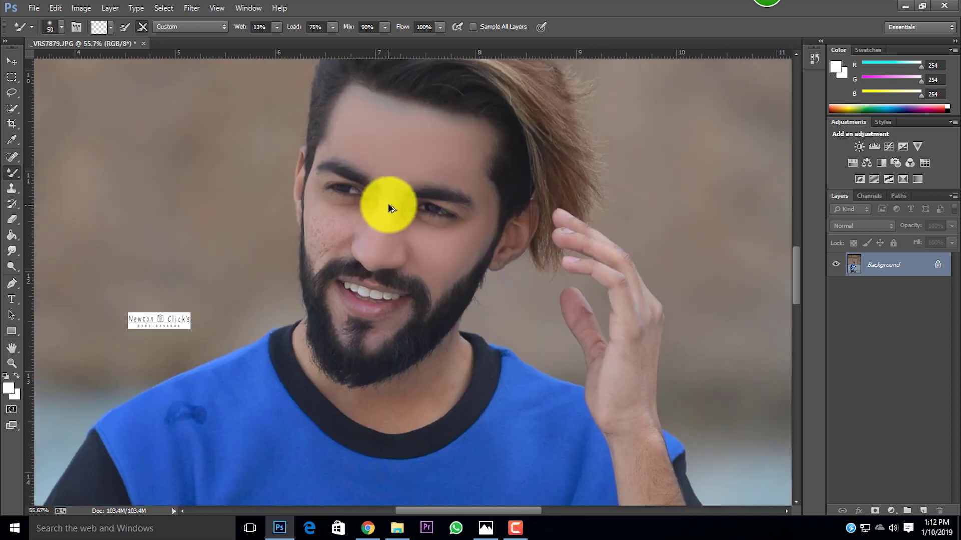
scroll(388, 203, up, 4)
Step: Lighten the shadows around the nose bridge and inner eye corner with the Dodge tool at Midtones, 8% exposure
drag(9, 270, 50, 260)
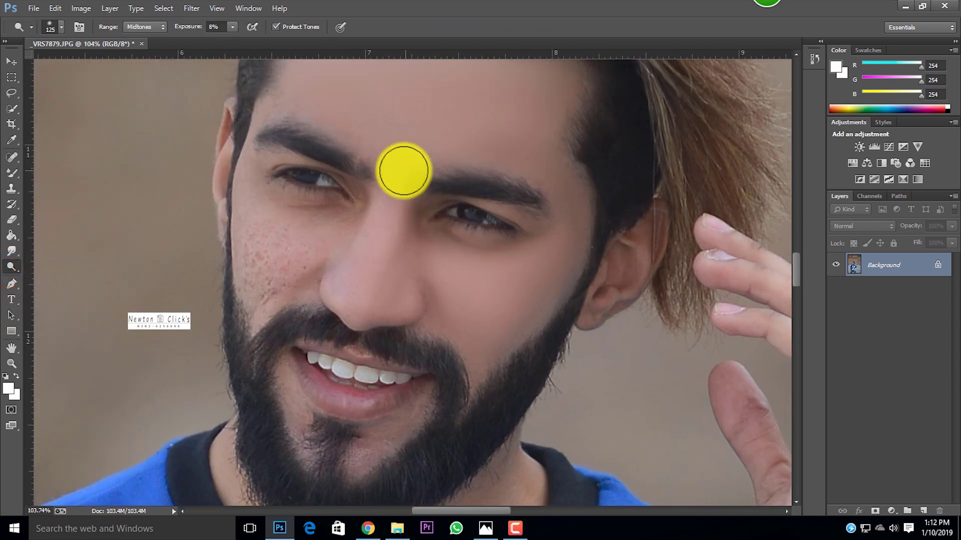
click(414, 199)
click(427, 230)
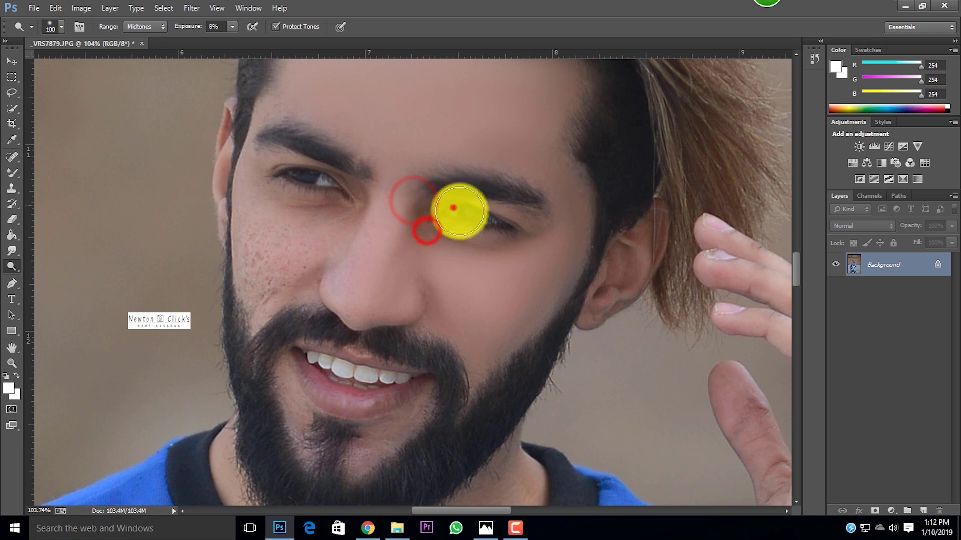
click(453, 208)
scroll(490, 266, down, 5)
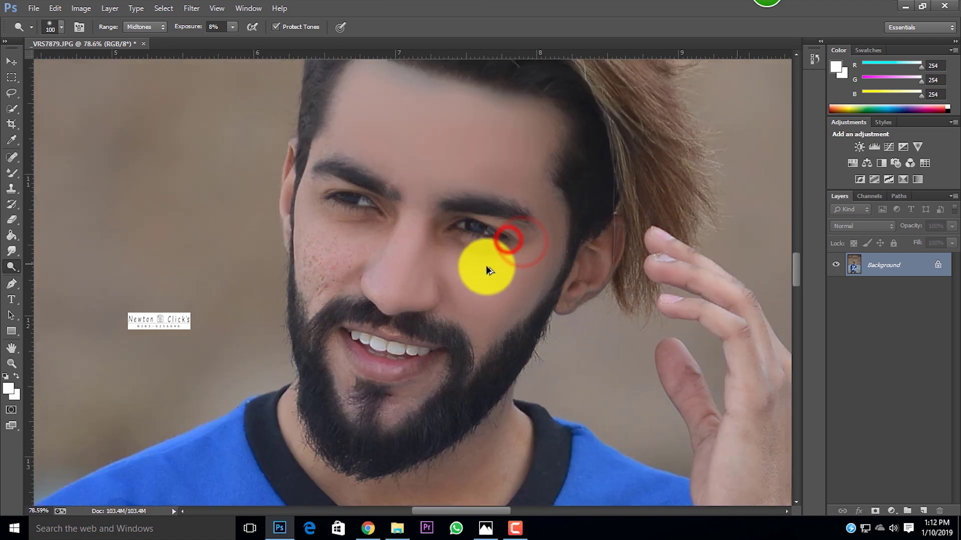
Step: Smooth the spotted cheek and under-eye skin on the side away from the raised hand with the Mixer Brush
scroll(441, 290, up, 4)
drag(18, 171, 74, 206)
key(bracketleft)
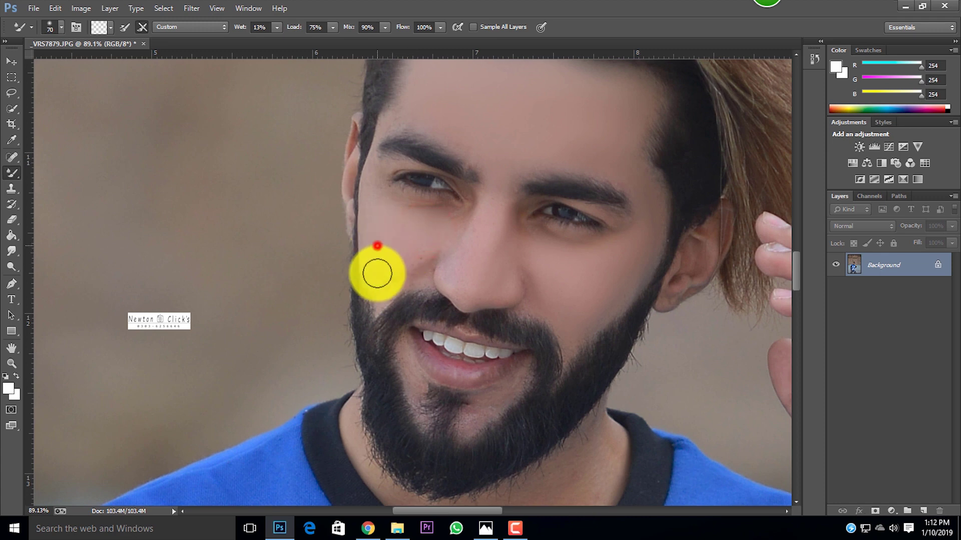
key(bracketright)
click(420, 257)
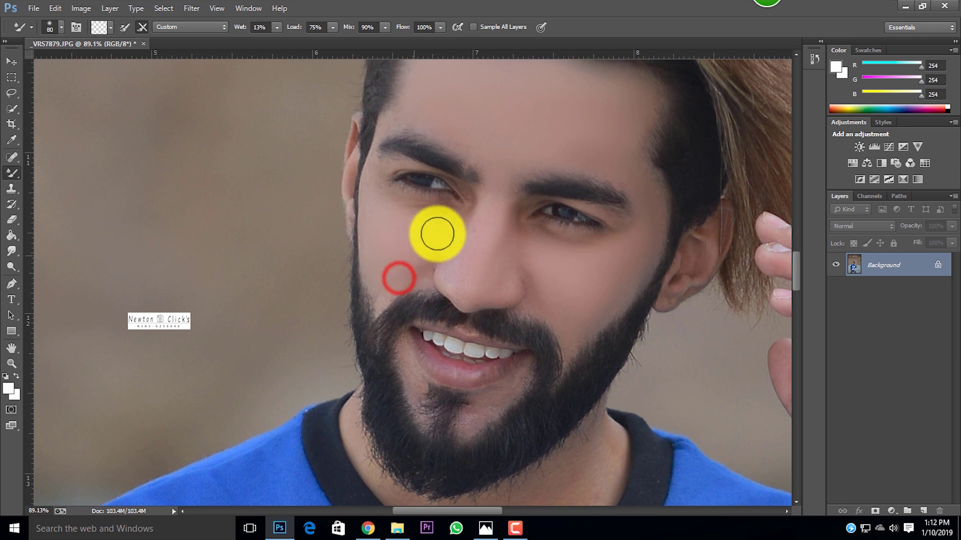
drag(403, 221, 401, 281)
drag(423, 225, 463, 199)
Step: Blend the skin above the eyebrow and down the cheek to the moustache on the side away from the raised hand
drag(496, 152, 407, 116)
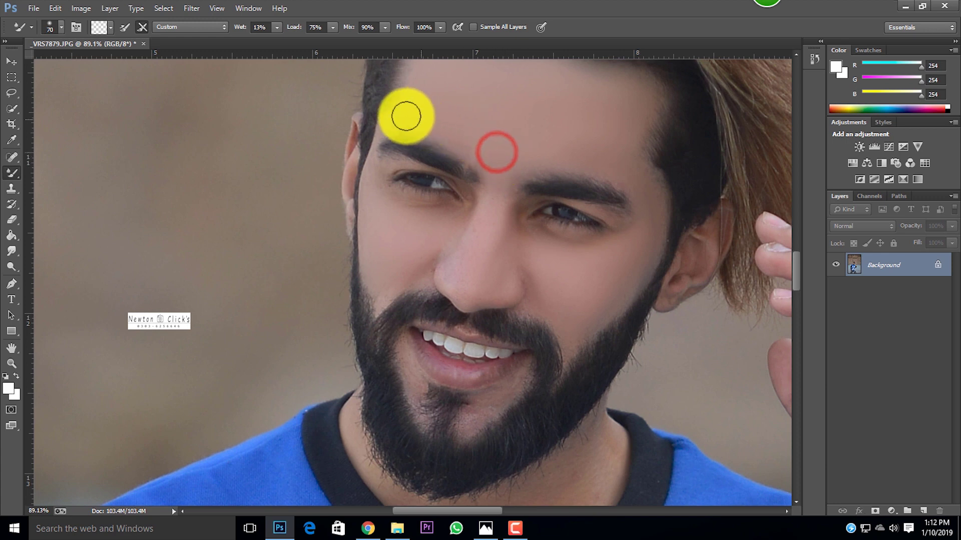
key(bracketleft)
mouse_move(386, 200)
mouse_down()
mouse_move(460, 220)
mouse_move(429, 244)
mouse_move(406, 304)
mouse_up()
Step: Smooth the bare skin beside the mouth corner, between lip and beard, with a small Mixer Brush
key(bracketleft)
key(bracketleft)
drag(406, 355, 409, 359)
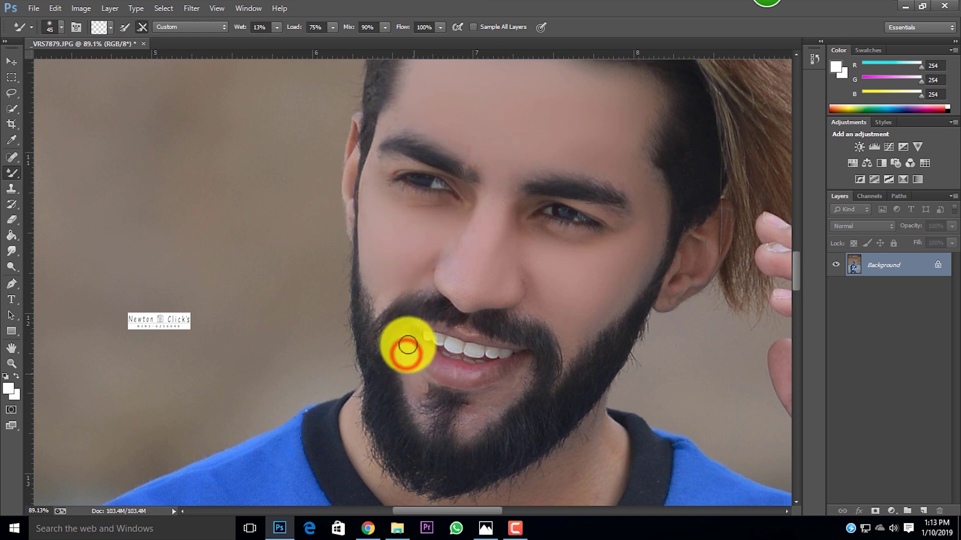
scroll(427, 392, up, 8)
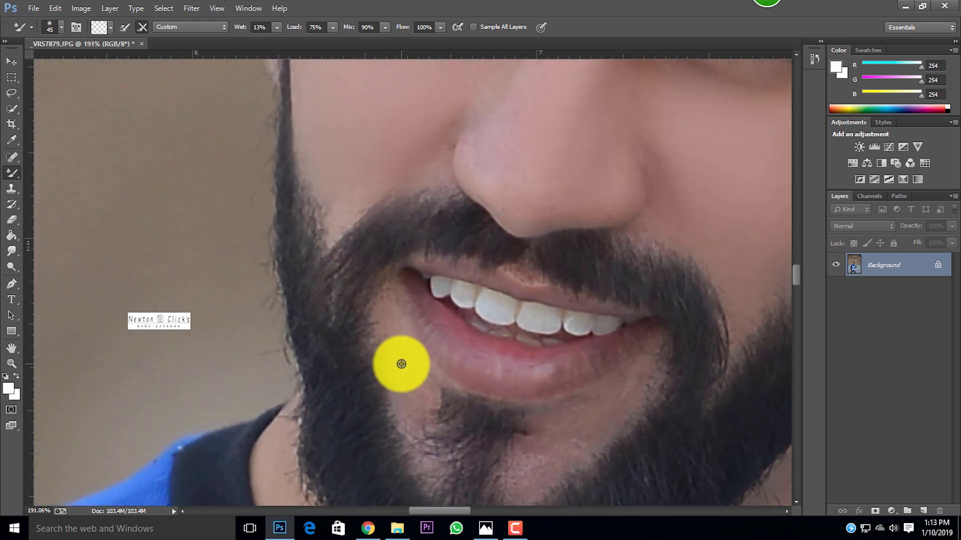
key(bracketleft)
key(bracketleft)
mouse_move(392, 326)
mouse_down()
mouse_move(402, 385)
mouse_move(389, 303)
mouse_move(390, 370)
mouse_up()
key(bracketright)
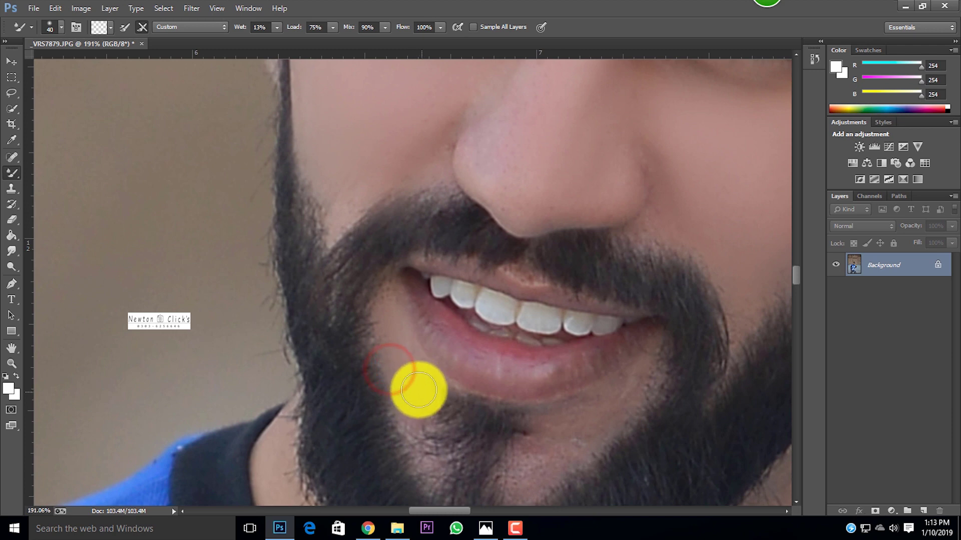
Step: Blend the skin below the lower lip on both sides of the chin hair with a 45 px Mixer Brush
scroll(695, 347, down, 2)
key(bracketright)
mouse_move(635, 345)
mouse_down()
mouse_move(611, 373)
mouse_move(540, 424)
mouse_up()
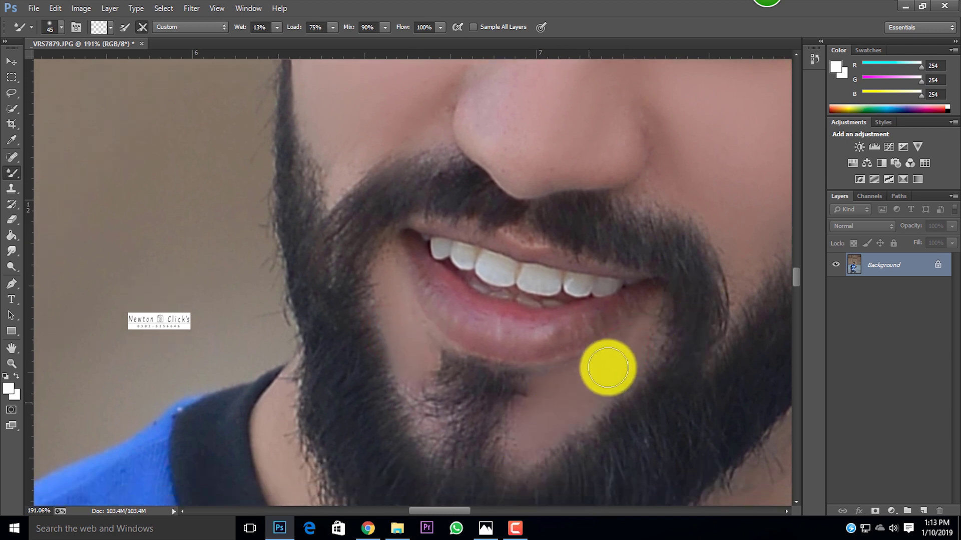
drag(395, 343, 408, 378)
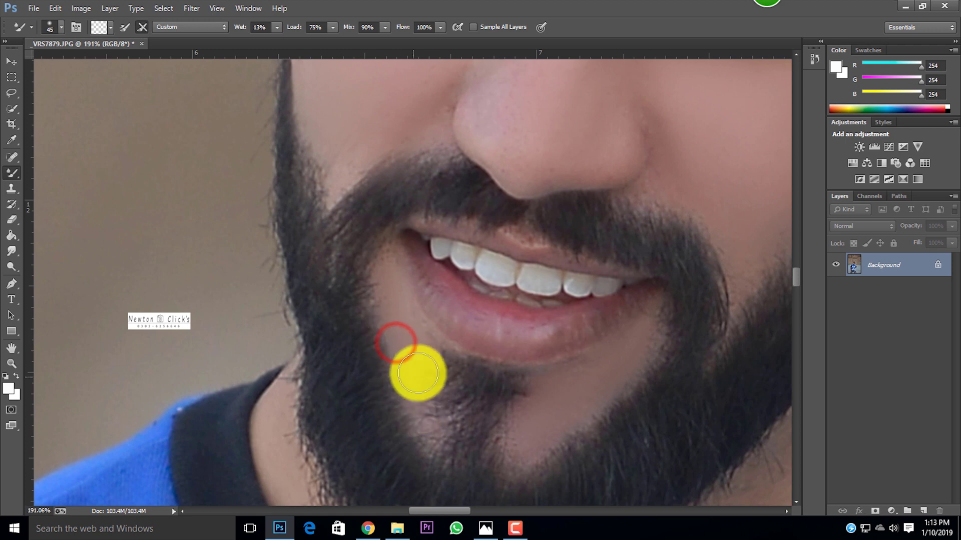
Step: Smooth the neck skin between the beard and the shirt collar with a larger Mixer Brush
scroll(425, 326, down, 13)
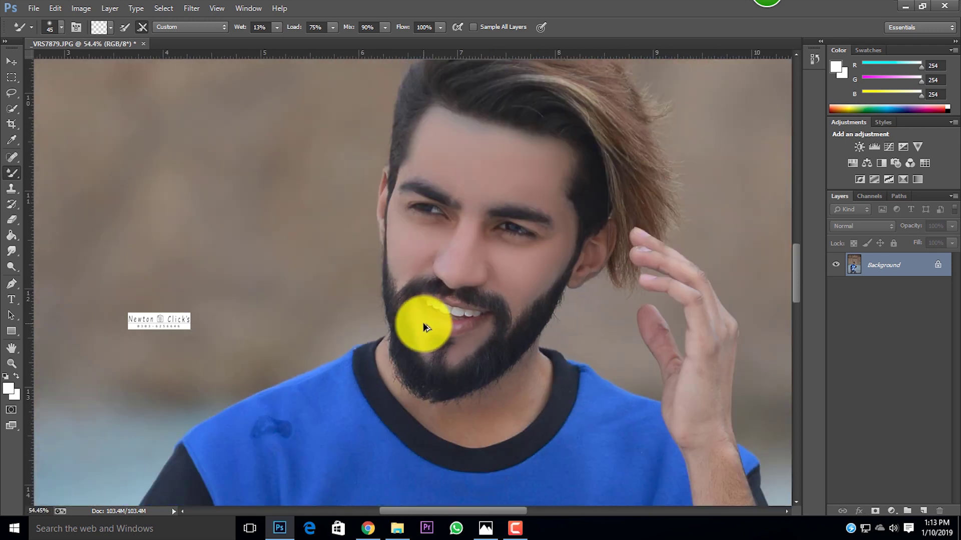
scroll(471, 406, up, 6)
key(bracketright)
key(bracketright)
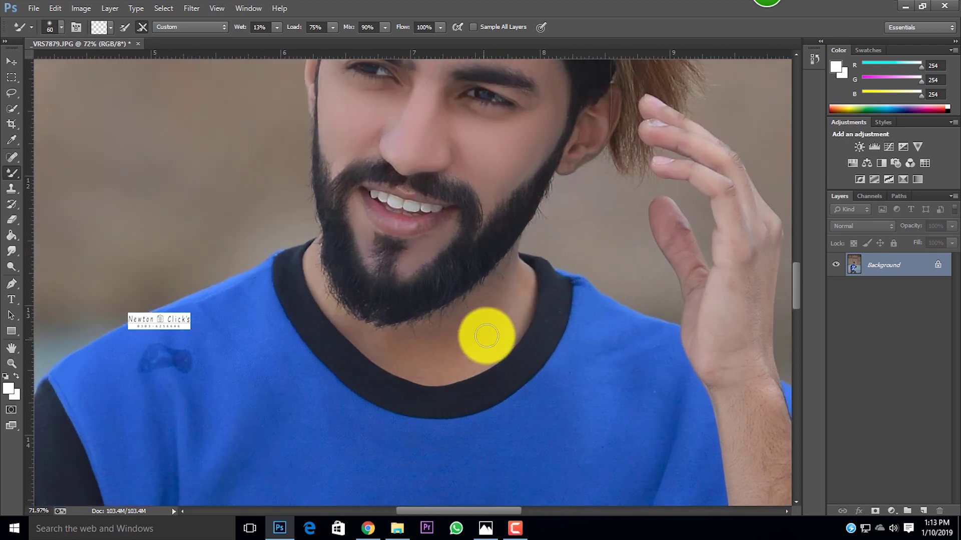
mouse_move(503, 294)
mouse_down()
mouse_move(465, 341)
mouse_move(394, 355)
mouse_move(524, 318)
mouse_move(385, 358)
mouse_move(449, 330)
mouse_up()
scroll(501, 333, up, 3)
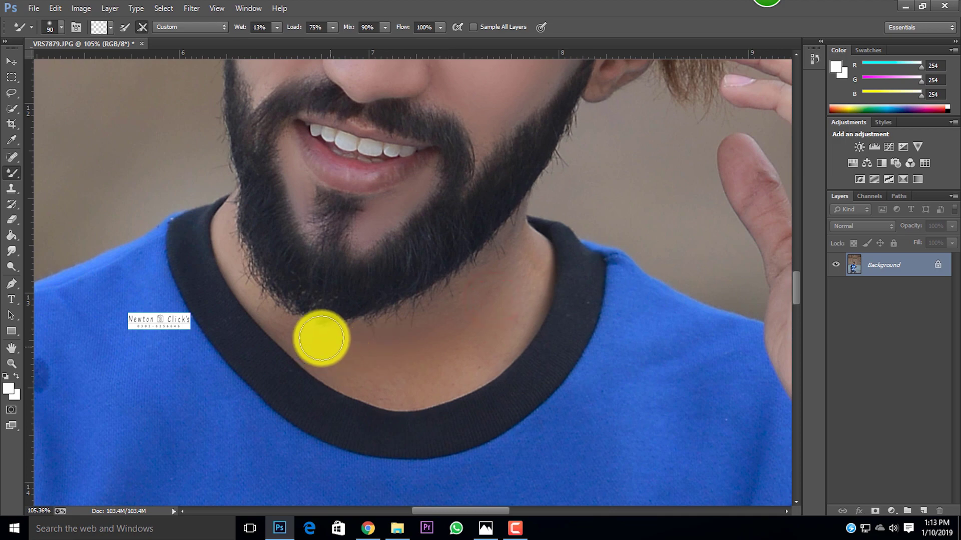
Step: Smooth the skin on the lowered hand and forearm with a 250 px Mixer Brush
scroll(435, 373, down, 10)
scroll(437, 373, up, 6)
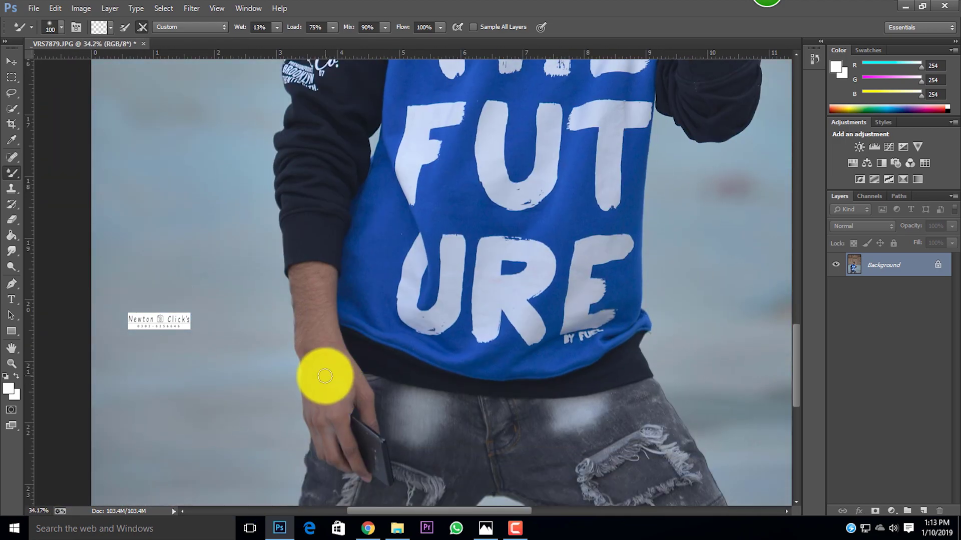
key(bracketright)
key(bracketright)
drag(328, 388, 315, 306)
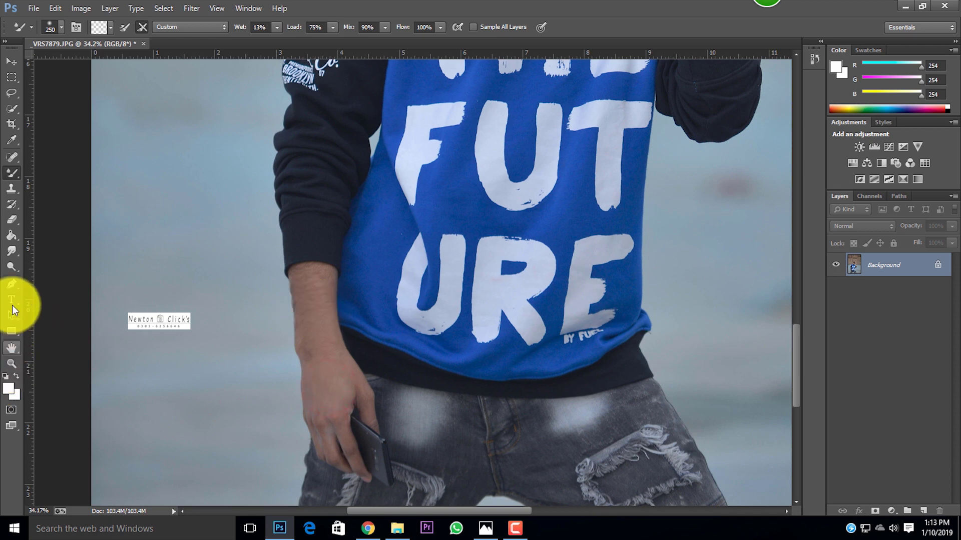
Step: Lighten the lowered forearm with an enlarged Dodge brush at Midtones, 8% exposure
click(12, 267)
key(bracketright)
key(bracketright)
key(bracketright)
key(bracketright)
key(bracketright)
key(bracketright)
key(bracketright)
key(bracketright)
key(bracketright)
click(316, 325)
mouse_move(310, 297)
mouse_down()
mouse_move(311, 270)
mouse_move(315, 363)
mouse_up()
Step: Brighten the lowered hand, its fingers and the wrist with a 500 px Dodge brush
key(bracketleft)
key(bracketleft)
key(bracketleft)
click(318, 386)
drag(330, 410, 343, 435)
click(349, 452)
drag(358, 475, 333, 386)
click(367, 467)
drag(341, 420, 314, 281)
click(301, 379)
click(312, 274)
drag(316, 326, 326, 433)
click(325, 433)
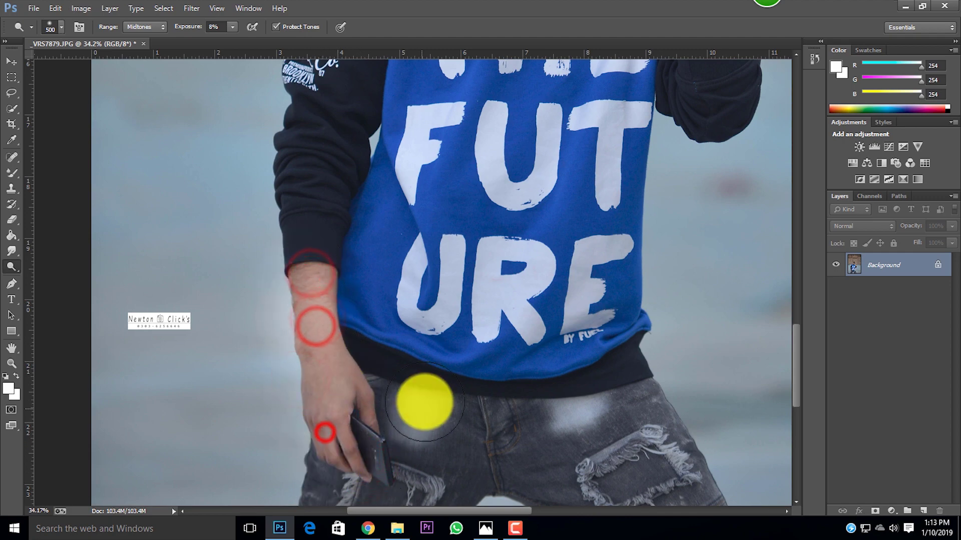
Step: Brighten the neck skin between the beard and the shirt collar with a 300 px Dodge brush
scroll(424, 403, down, 5)
key(bracketleft)
key(bracketleft)
scroll(500, 276, up, 5)
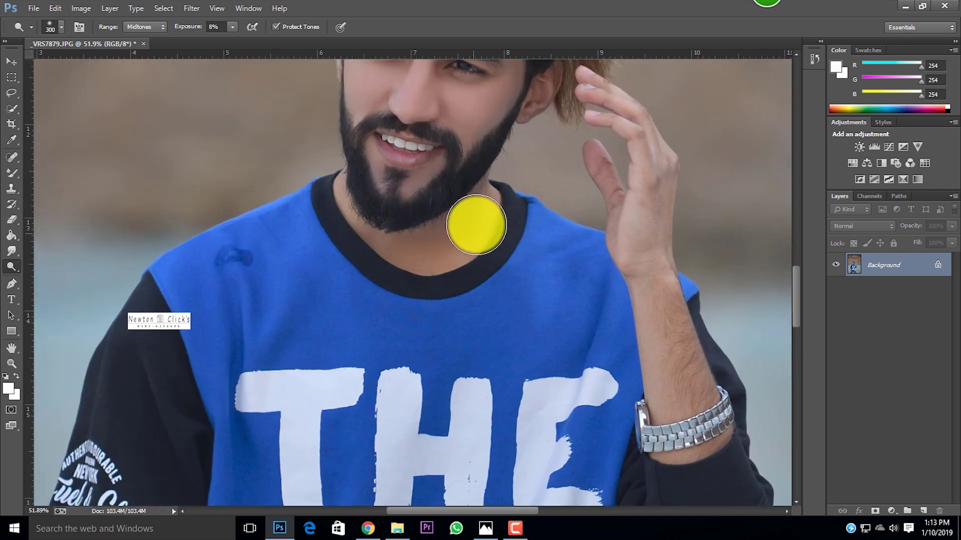
drag(465, 236, 451, 245)
mouse_move(448, 247)
mouse_down()
mouse_move(426, 248)
mouse_move(364, 216)
mouse_move(377, 253)
mouse_up()
drag(434, 264, 449, 254)
drag(446, 252, 435, 247)
scroll(522, 248, down, 8)
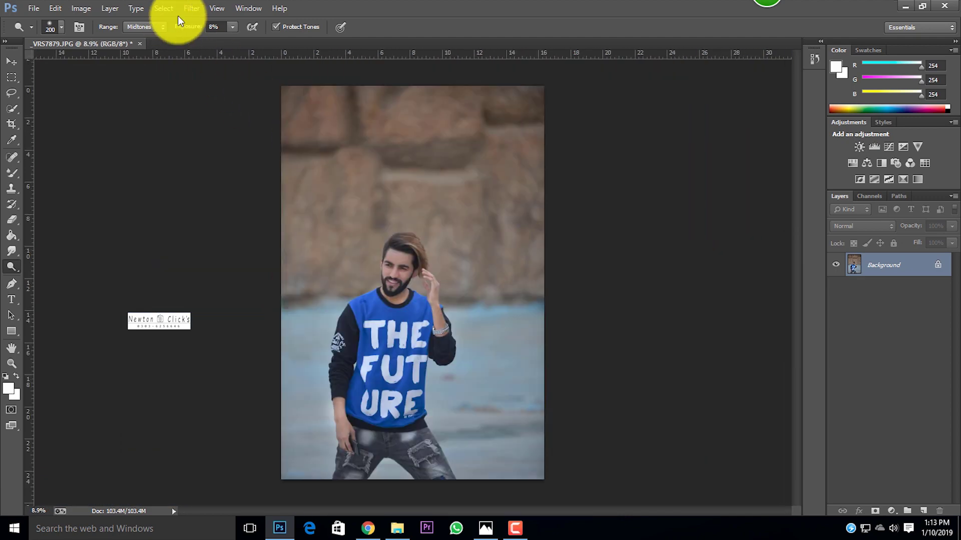
Step: Smooth the skin with the Imagenomic Portraiture filter using the Smoothing: Medium preset
click(190, 9)
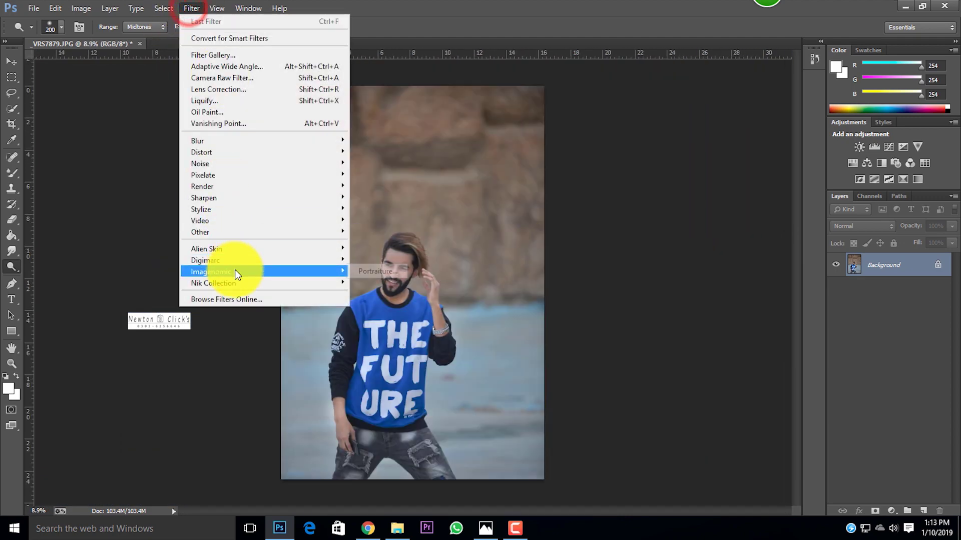
mouse_move(336, 272)
click(371, 272)
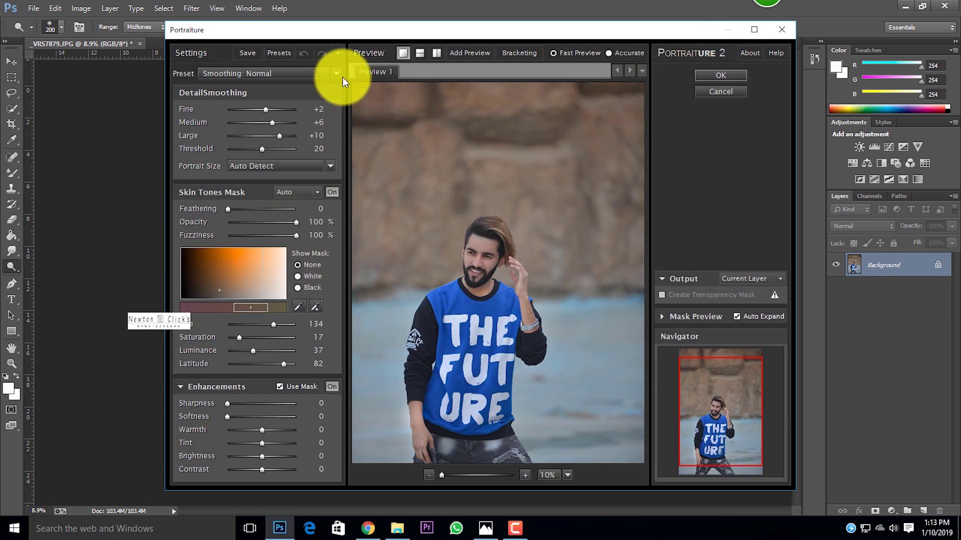
click(336, 73)
click(266, 192)
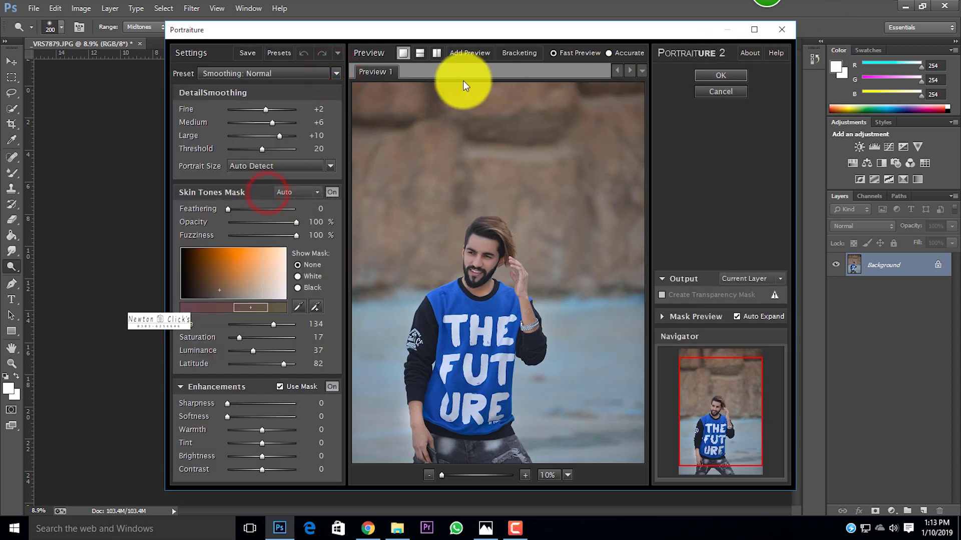
click(335, 74)
click(293, 199)
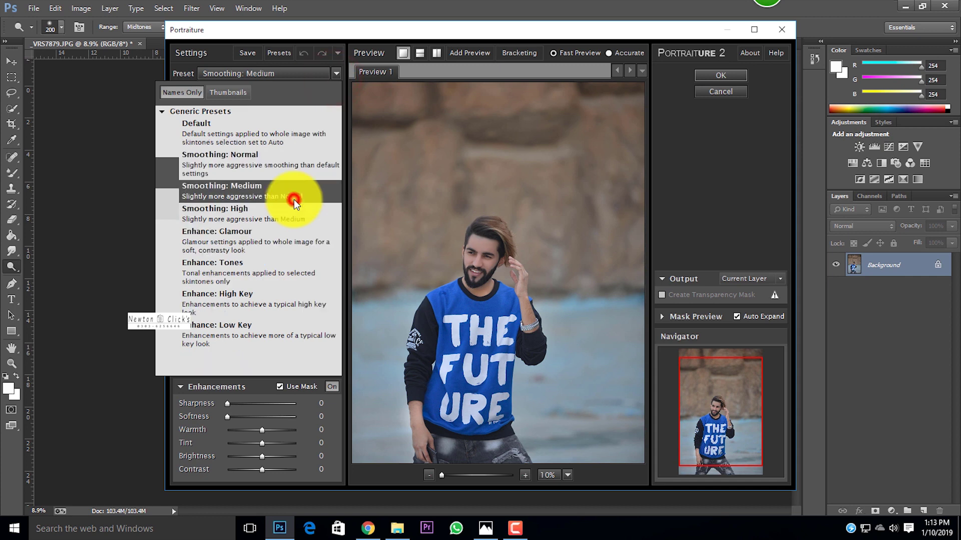
click(722, 76)
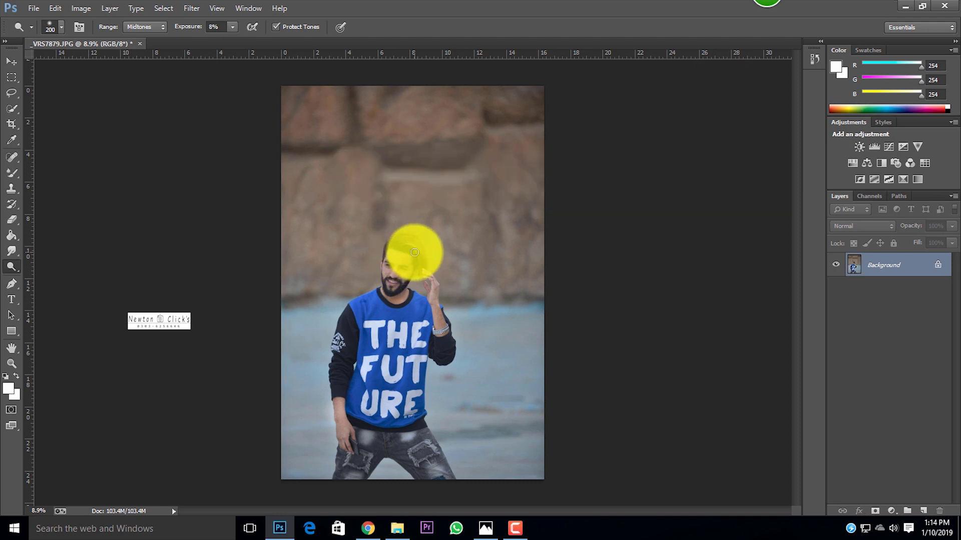
Step: In the Camera Raw filter's HSL adjustments, set Reds saturation to +7 and Oranges luminance to +11
key(shift+ctrl+a)
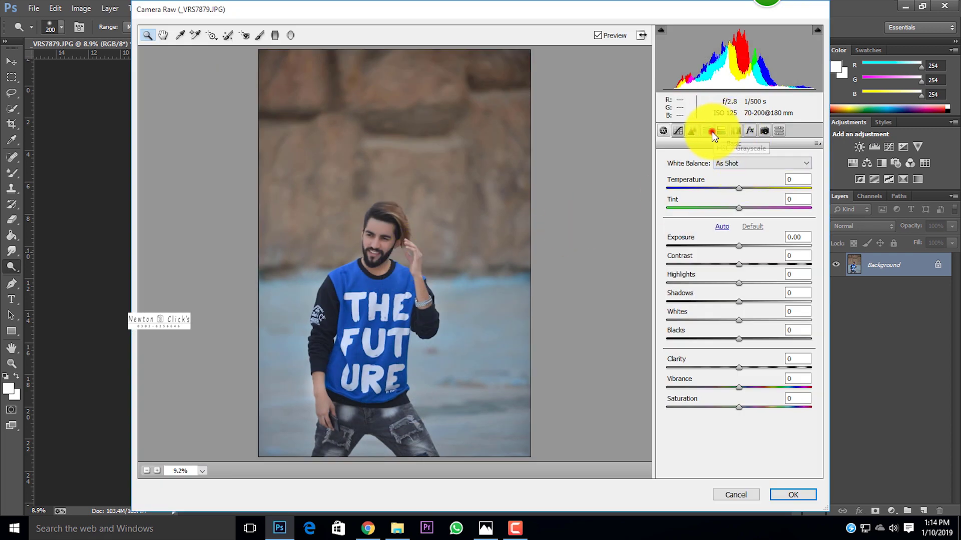
click(707, 131)
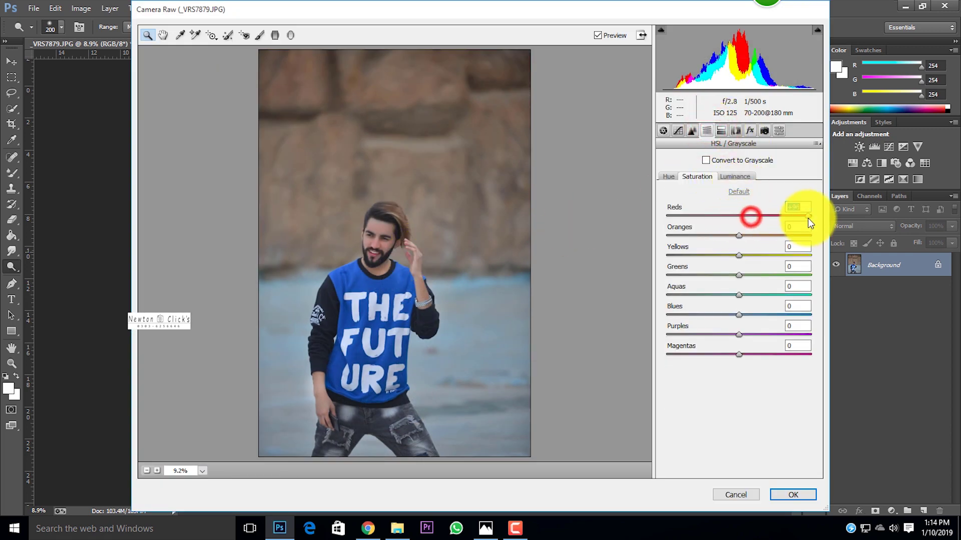
drag(743, 224, 744, 223)
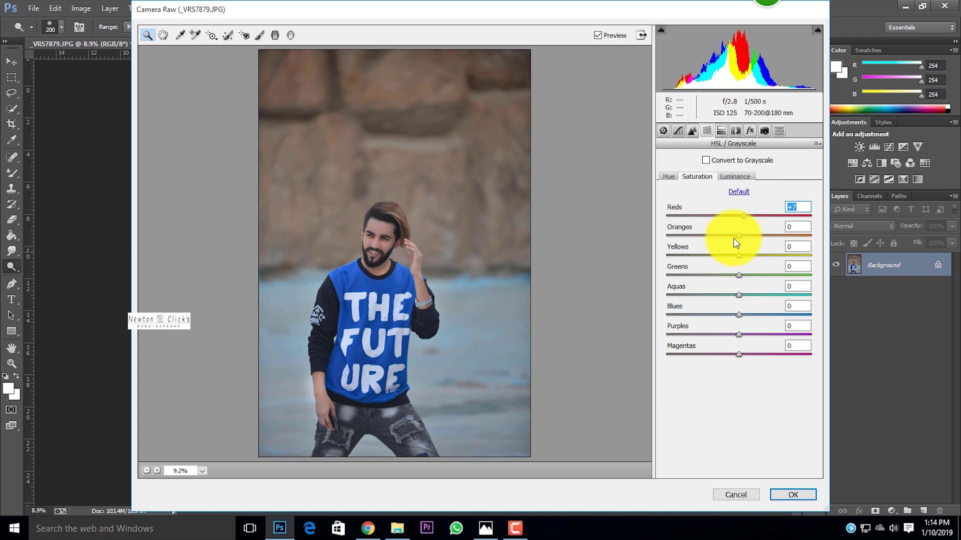
click(735, 176)
click(740, 236)
drag(743, 234, 746, 234)
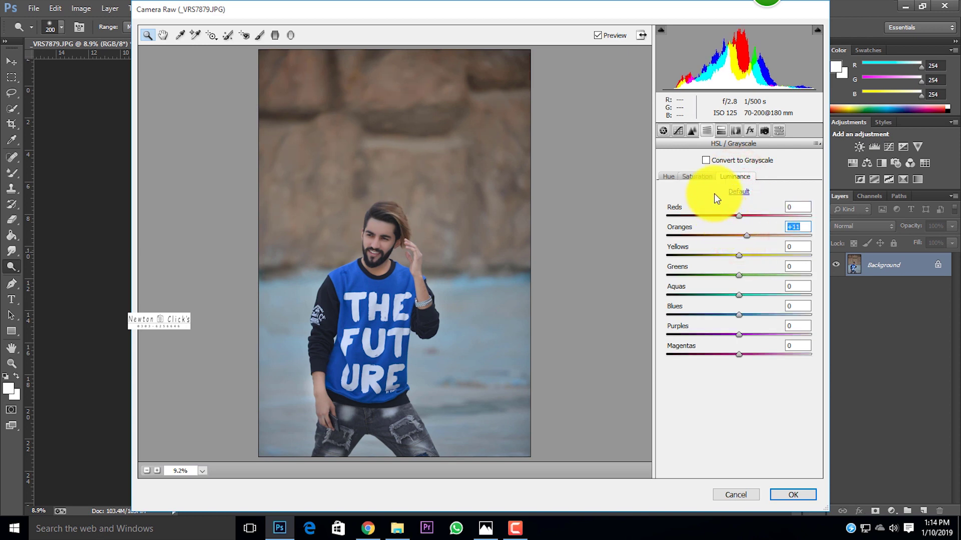
Step: Set the HSL saturation to Oranges -15, Yellows +100, Greens +100, Aquas +66, Blues +61, Purples +78 and Magentas +54
click(704, 178)
drag(739, 255, 825, 253)
drag(739, 275, 786, 294)
drag(739, 314, 795, 333)
drag(739, 354, 778, 355)
Step: Shift the Blues hue to -36 and apply the Camera Raw adjustments
click(677, 179)
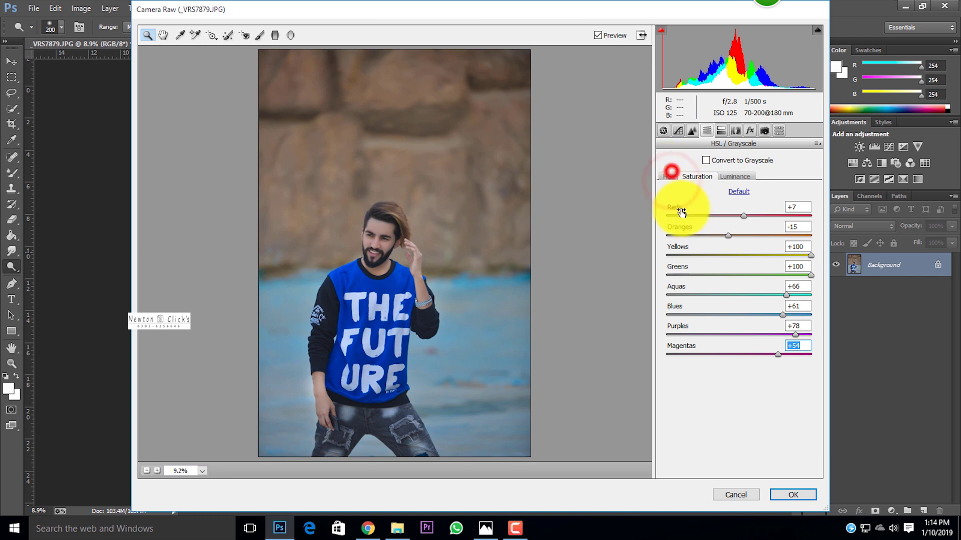
click(712, 316)
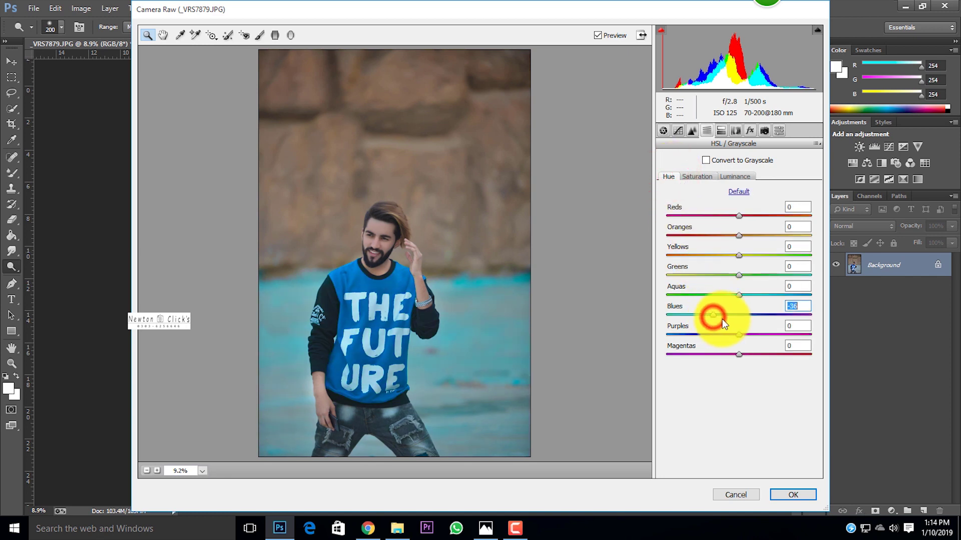
click(705, 175)
click(792, 492)
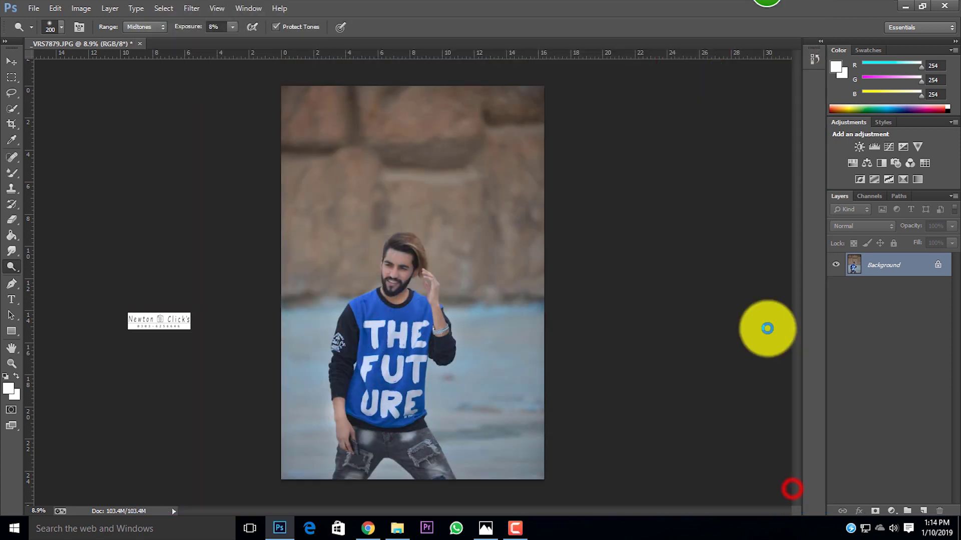
Step: Duplicate the background layer and strongly raise the Oranges, Yellows and Greens saturation on the copy with the Camera Raw filter
key(ctrl+j)
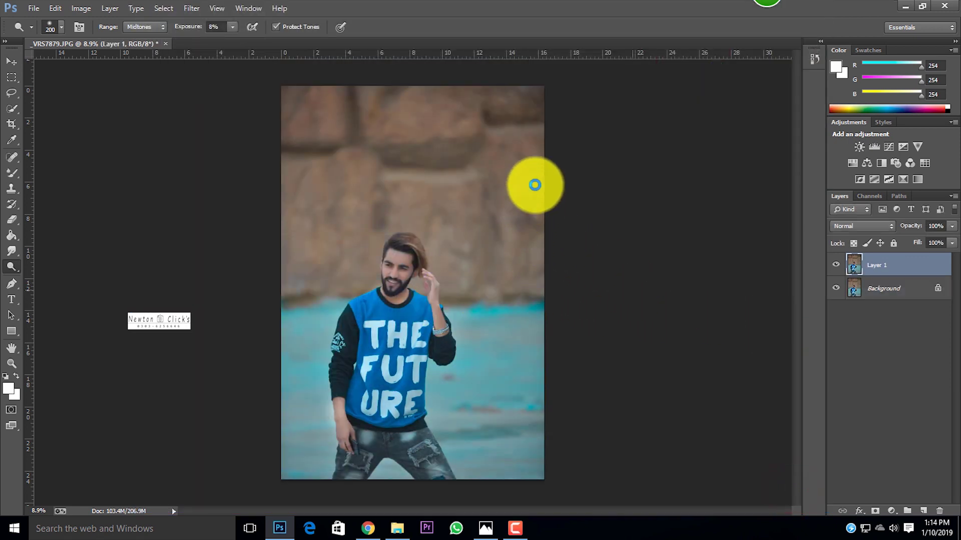
key(ctrl+shift+a)
click(707, 132)
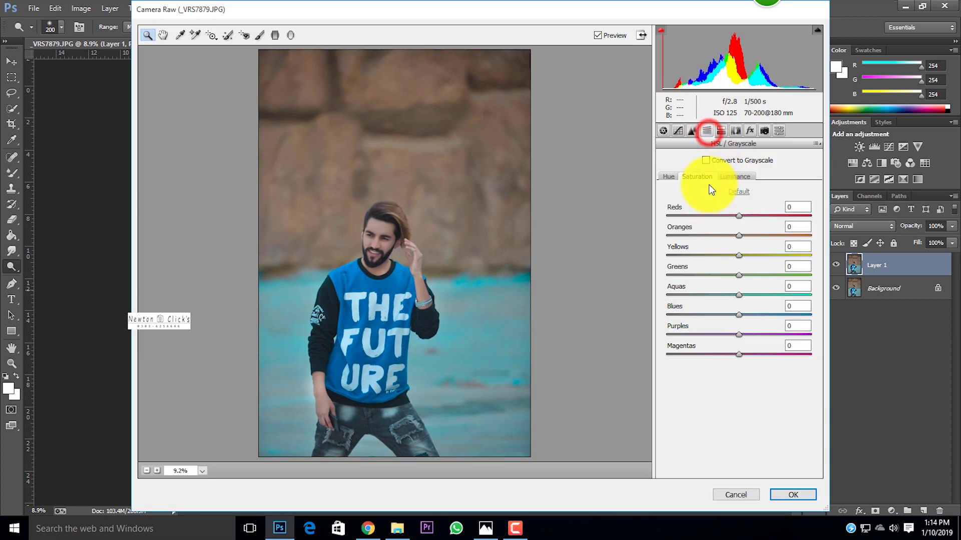
drag(739, 236, 830, 242)
drag(739, 255, 845, 254)
drag(739, 276, 779, 275)
Step: Set the HSL hues to Reds -18, Oranges -35 and Yellows -27, and apply the filter
click(668, 176)
mouse_move(739, 235)
mouse_down()
mouse_move(683, 234)
mouse_move(810, 240)
mouse_move(732, 243)
mouse_move(730, 224)
mouse_up()
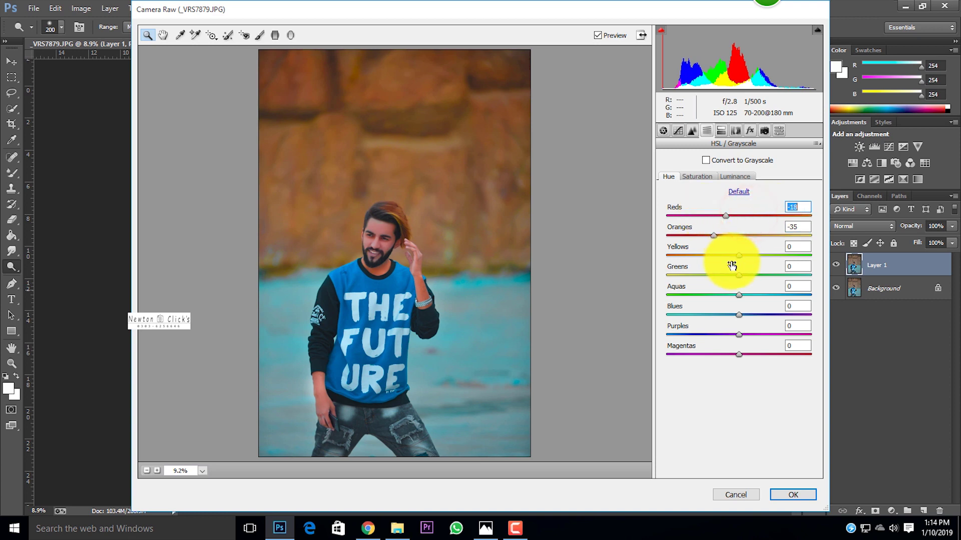
mouse_move(719, 256)
mouse_down()
mouse_move(676, 252)
mouse_move(807, 256)
mouse_move(719, 256)
mouse_up()
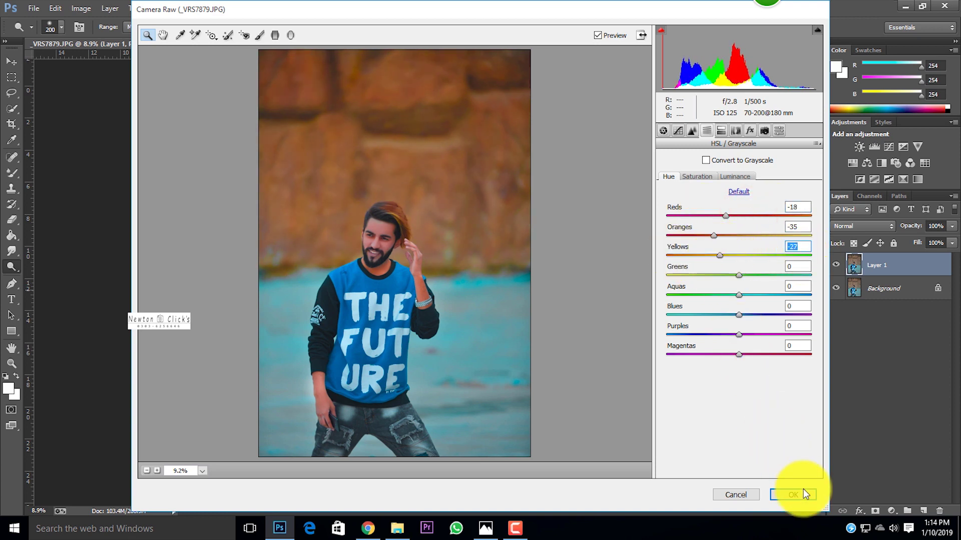
click(802, 495)
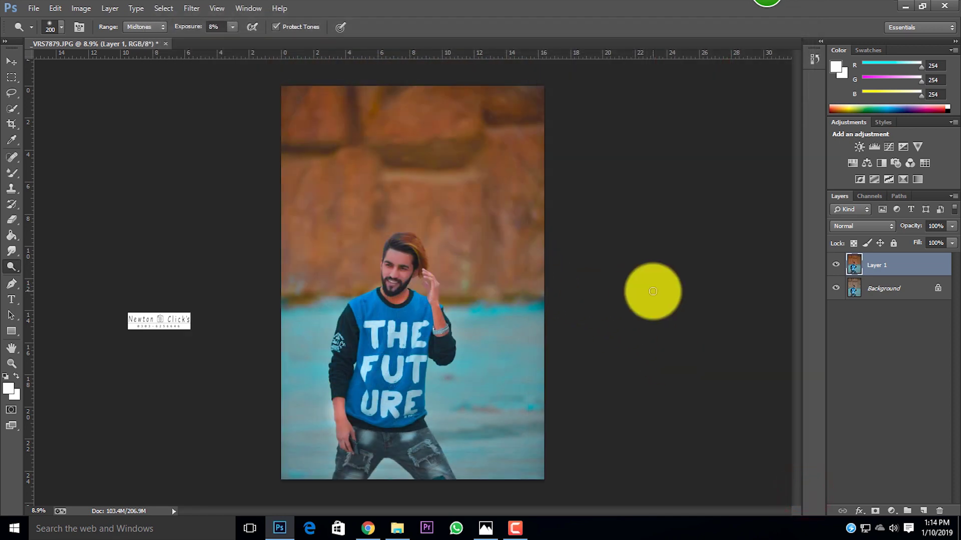
Step: Add a white layer mask to the duplicated layer
scroll(408, 278, up, 4)
scroll(903, 481, down, 2)
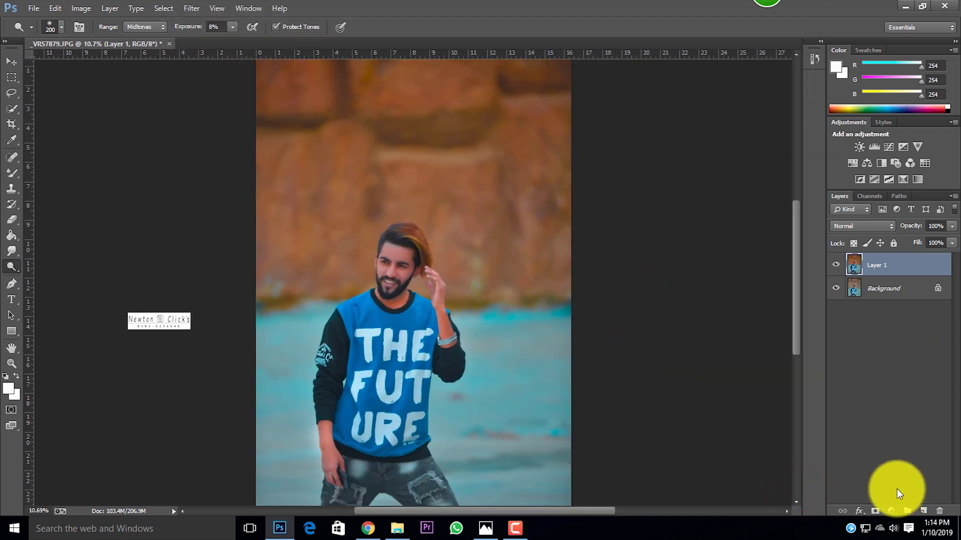
click(874, 511)
scroll(427, 257, up, 5)
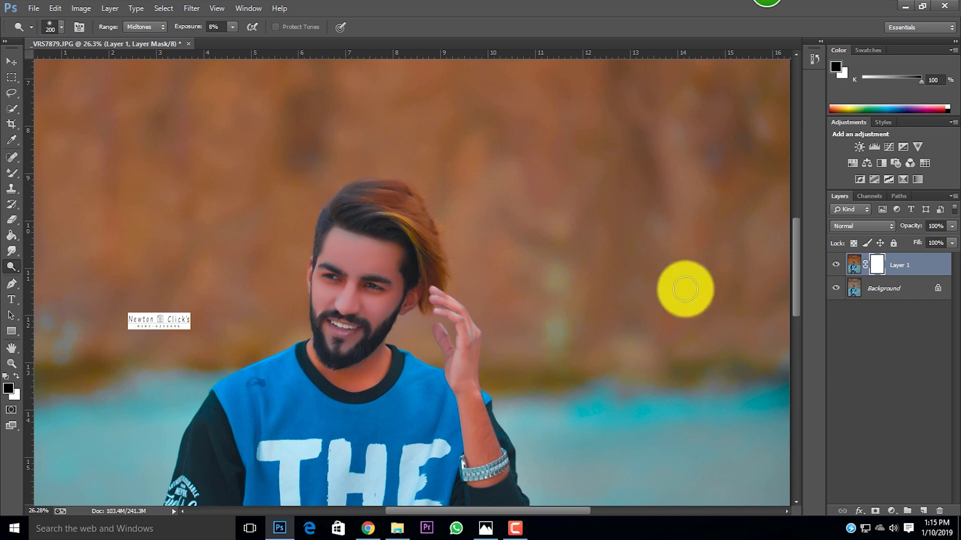
Step: Try to erase the colour effect over the face and hair on the mask with a 500 px Eraser
drag(13, 230, 49, 215)
key(bracketright)
key(bracketright)
key(bracketright)
key(bracketright)
key(bracketright)
key(bracketright)
key(bracketright)
key(bracketright)
key(bracketright)
key(bracketright)
key(bracketright)
key(bracketright)
key(bracketright)
mouse_move(349, 244)
mouse_down()
mouse_move(351, 269)
mouse_move(387, 251)
mouse_move(401, 256)
mouse_move(411, 230)
mouse_move(415, 263)
mouse_up()
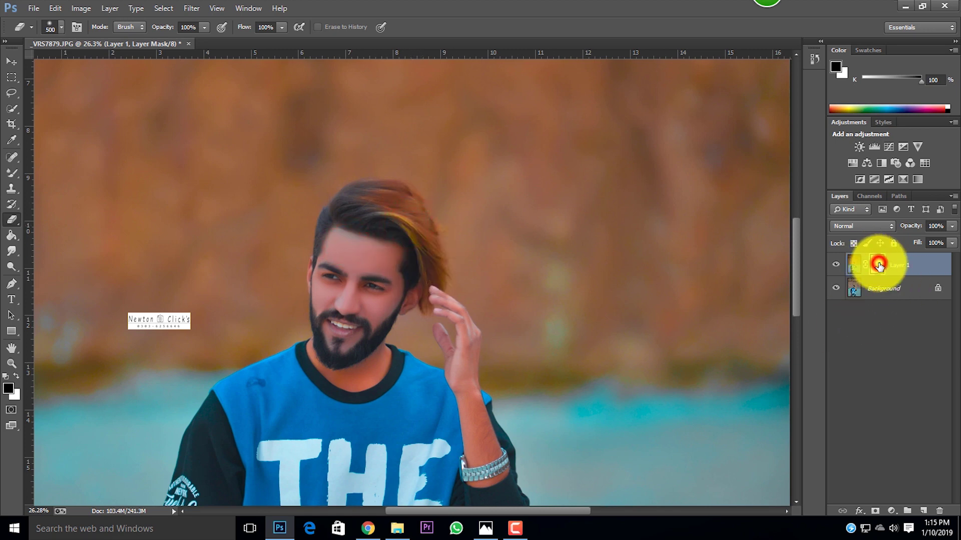
Step: Paint black on the layer mask over the hair with a 200 px Brush at 38% opacity
drag(8, 179, 11, 172)
click(65, 178)
click(58, 171)
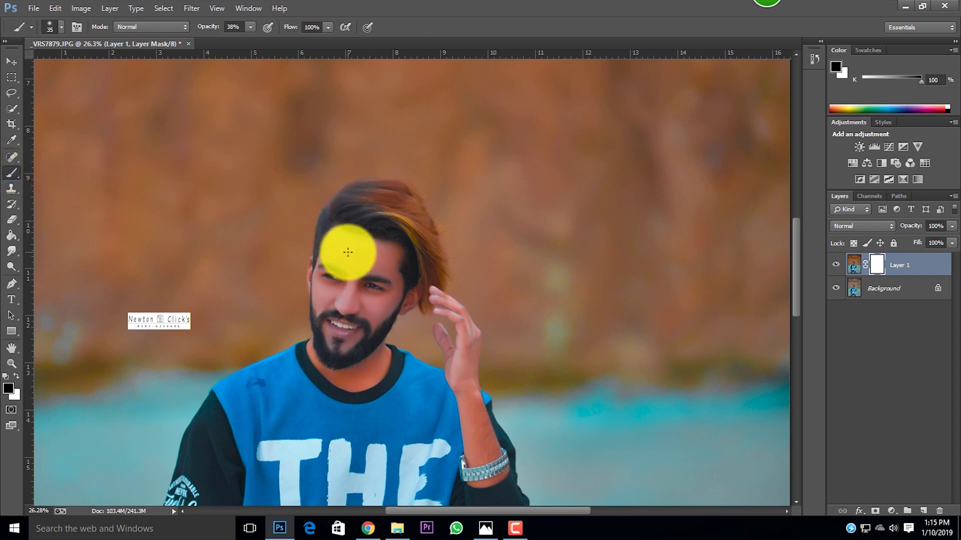
key(bracketright)
key(bracketright)
key(bracketright)
key(bracketright)
key(bracketright)
key(bracketright)
key(bracketright)
key(bracketright)
key(bracketright)
key(bracketright)
key(bracketright)
key(bracketright)
key(bracketright)
key(bracketright)
drag(378, 219, 407, 201)
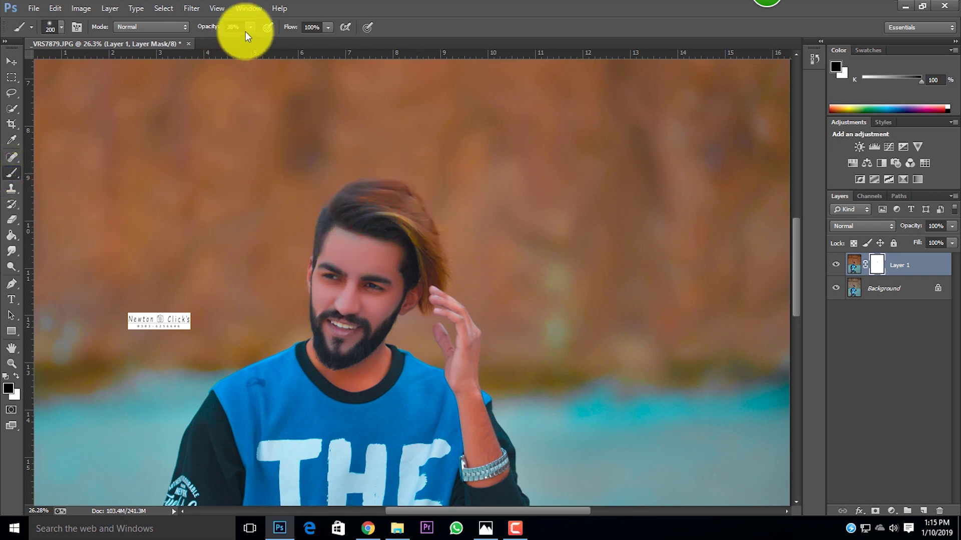
Step: Mask the orange tint out of the hair with the brush at 100% opacity, enlarged up to 600 px
drag(252, 41, 299, 45)
key(bracketright)
key(bracketright)
key(bracketright)
key(bracketright)
key(bracketright)
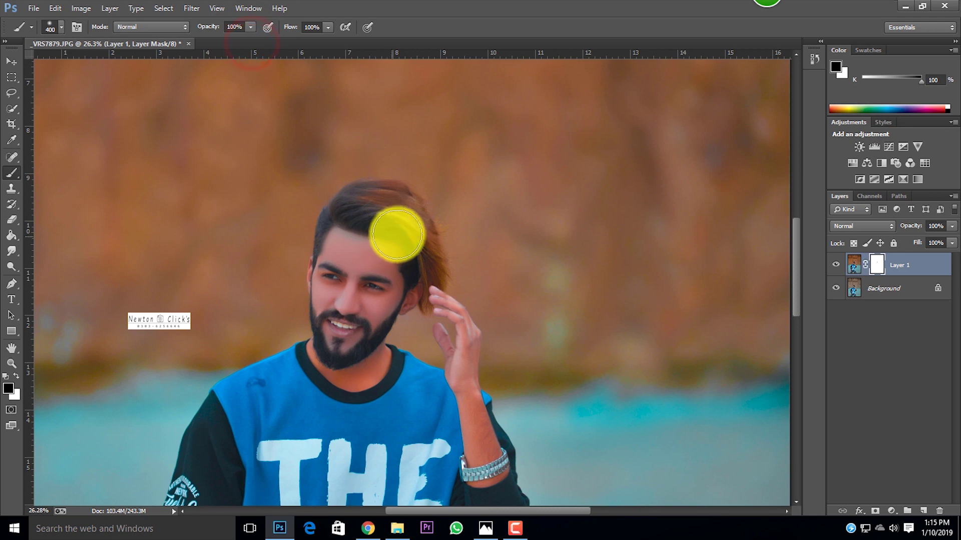
mouse_move(381, 207)
mouse_down()
mouse_move(408, 243)
mouse_move(408, 261)
mouse_move(398, 259)
mouse_move(435, 243)
mouse_up()
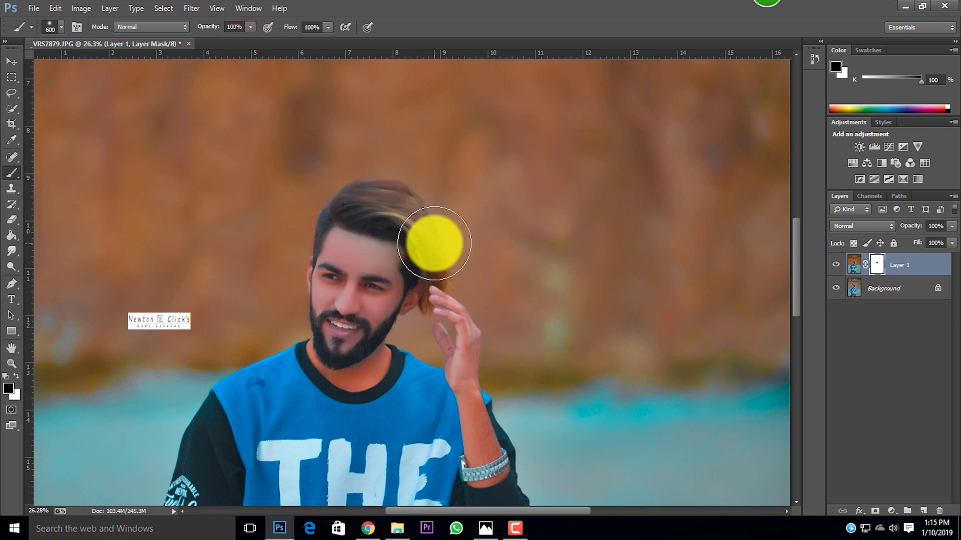
Step: Paint black on the mask over the face, beard and neck with a smaller brush to restore the natural skin tone
key(bracketleft)
key(bracketleft)
key(bracketleft)
mouse_move(356, 212)
mouse_down()
mouse_move(372, 200)
mouse_move(404, 213)
mouse_move(430, 279)
mouse_move(415, 230)
mouse_move(420, 298)
mouse_move(397, 285)
mouse_move(367, 330)
mouse_move(354, 300)
mouse_move(355, 316)
mouse_move(377, 263)
mouse_move(354, 281)
mouse_move(343, 265)
mouse_move(334, 269)
mouse_move(334, 333)
mouse_move(360, 366)
mouse_move(344, 365)
mouse_move(350, 380)
mouse_move(328, 361)
mouse_move(334, 348)
mouse_move(346, 373)
mouse_move(387, 369)
mouse_up()
key(bracketright)
Step: Mask the orange tint out of the raised hand with a reduced brush
scroll(387, 370, down, 2)
scroll(391, 373, down, 3)
scroll(397, 375, up, 3)
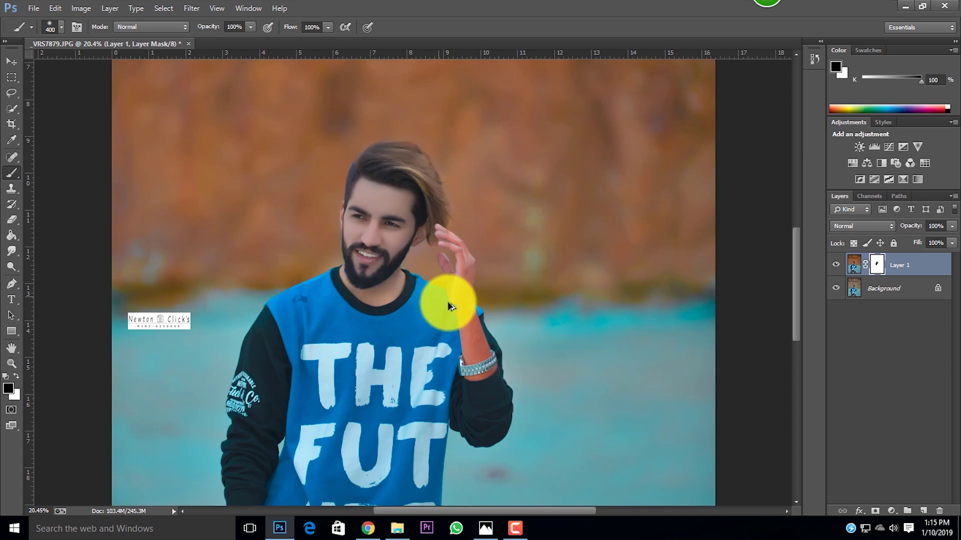
key(bracketleft)
key(bracketleft)
key(bracketleft)
mouse_move(461, 267)
mouse_down()
mouse_move(461, 300)
mouse_move(464, 270)
mouse_move(445, 238)
mouse_up()
key(bracketleft)
key(bracketleft)
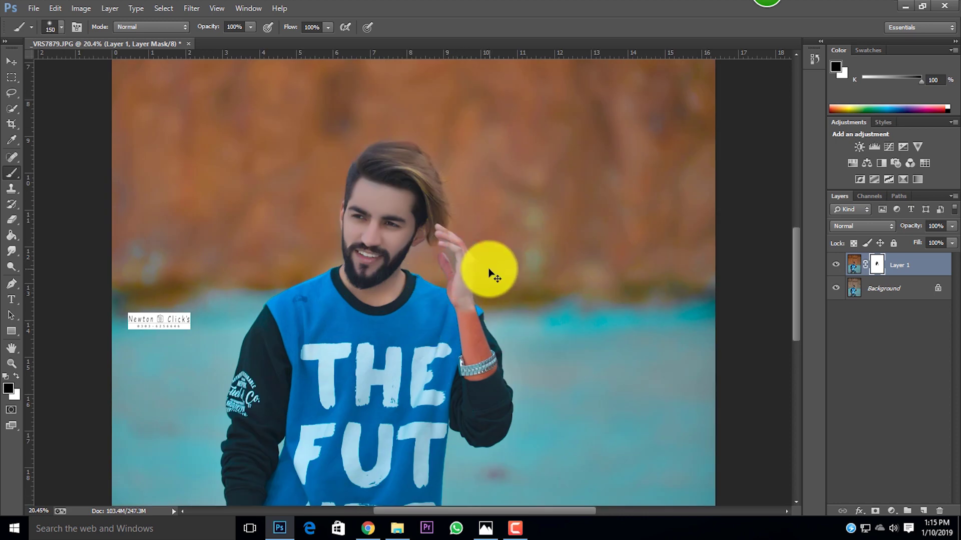
Step: Refine the mask along the raised hand's fingers and palm, reducing the brush to 90 px
scroll(463, 262, up, 2)
scroll(464, 262, up, 1)
key(bracketleft)
drag(454, 234, 443, 226)
mouse_move(467, 262)
mouse_down()
mouse_move(460, 311)
mouse_move(443, 313)
mouse_move(426, 254)
mouse_move(458, 301)
mouse_up()
key(bracketleft)
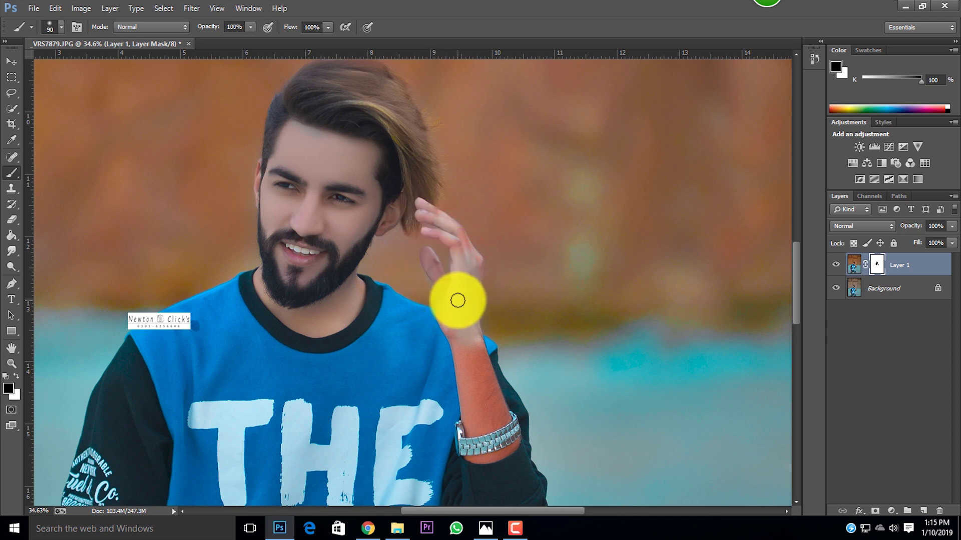
Step: Mask the raised forearm down to the watch with a 175 px brush, and touch up the fingers, thumb and wrist at 100 px
scroll(458, 301, up, 2)
mouse_move(463, 336)
mouse_down()
mouse_move(484, 419)
mouse_move(512, 442)
mouse_move(500, 478)
mouse_up()
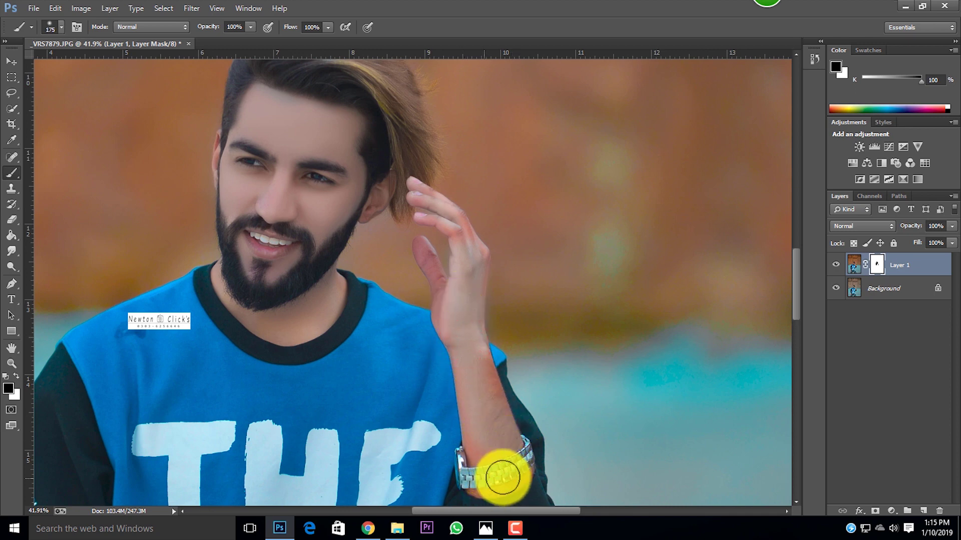
key(bracketleft)
key(bracketleft)
key(bracketleft)
click(458, 233)
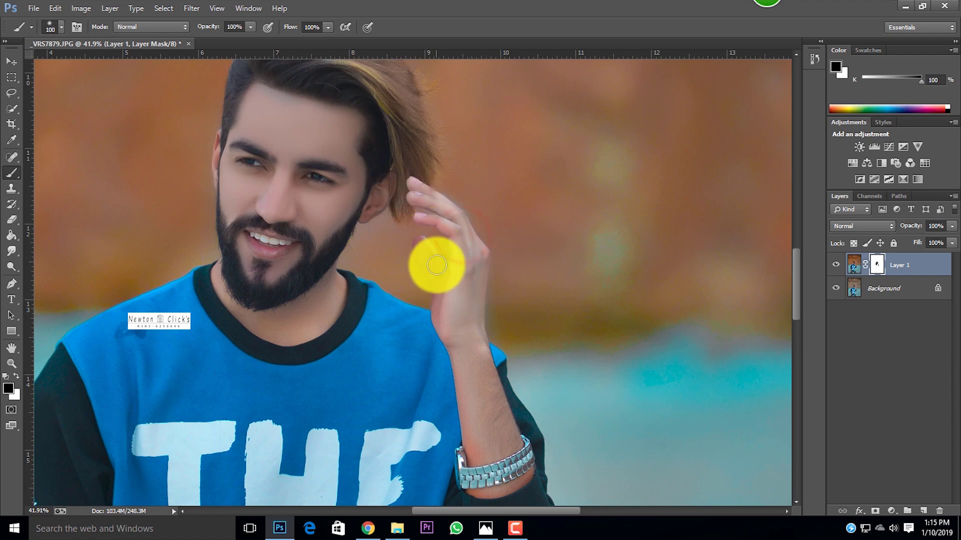
mouse_move(420, 247)
mouse_down()
mouse_move(442, 288)
mouse_move(448, 336)
mouse_move(478, 379)
mouse_up()
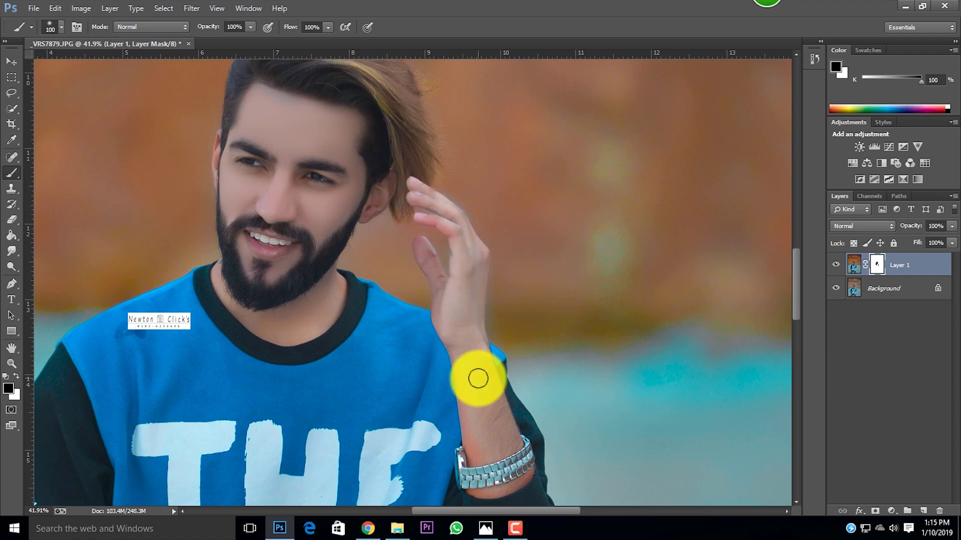
Step: Mask the orange tint out of the lowered forearm and hand with a 200 px brush, refining the wrist at 175 px
scroll(478, 379, down, 5)
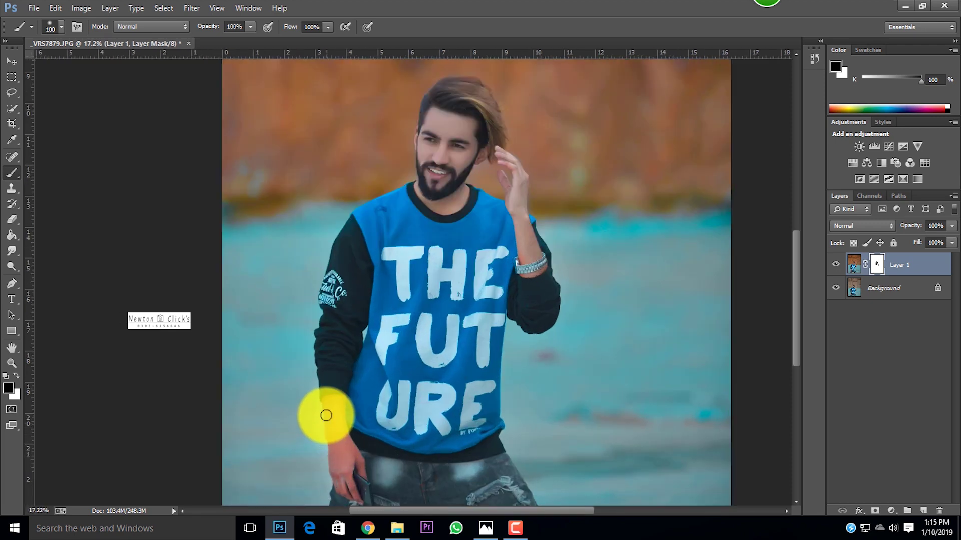
scroll(326, 416, up, 2)
key(bracketright)
key(bracketright)
key(bracketright)
key(bracketright)
key(bracketright)
mouse_move(344, 323)
mouse_down()
mouse_move(334, 267)
mouse_move(350, 363)
mouse_move(360, 343)
mouse_move(375, 366)
mouse_move(351, 355)
mouse_move(365, 403)
mouse_move(346, 374)
mouse_move(336, 284)
mouse_up()
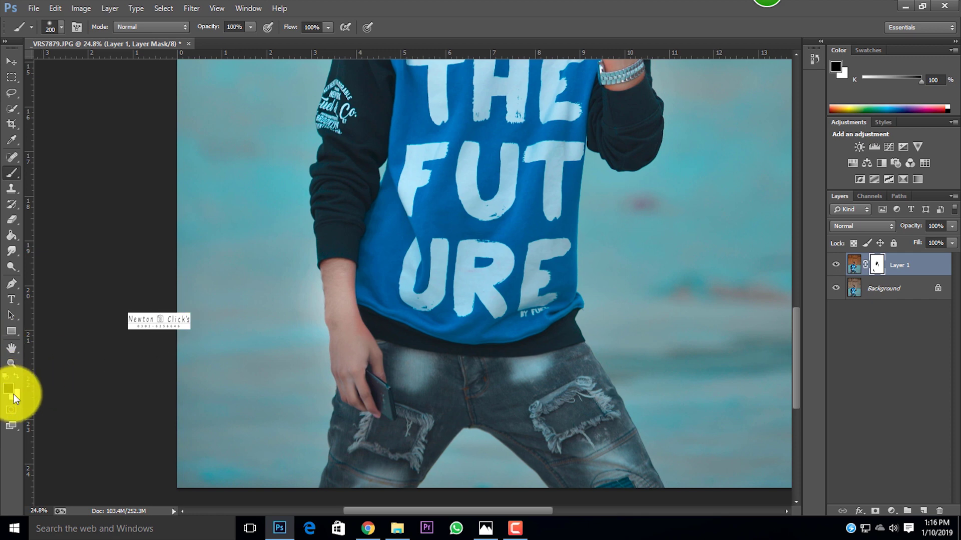
key(bracketleft)
mouse_move(353, 328)
mouse_down()
mouse_move(365, 345)
mouse_move(355, 329)
mouse_up()
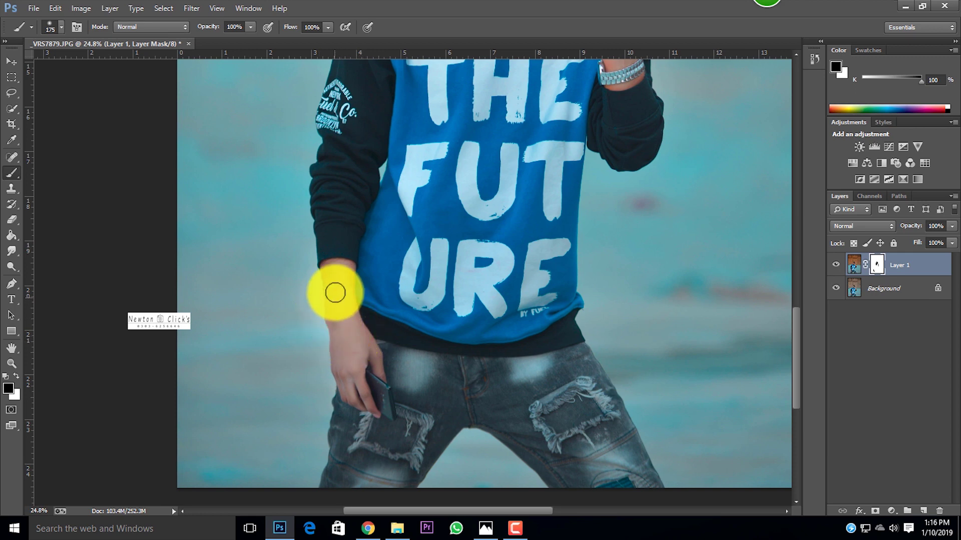
Step: Touch up the grading layer's mask on the lowered wrist, raised forearm, neck and swept hair with the 175 px brush
drag(336, 287, 339, 270)
scroll(536, 302, up, 3)
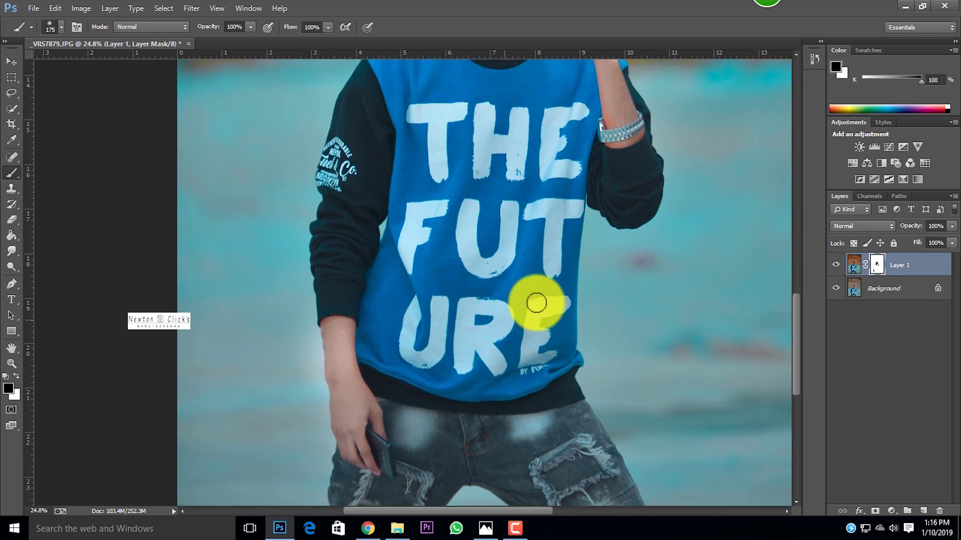
mouse_move(616, 163)
mouse_down()
mouse_move(609, 182)
mouse_move(620, 195)
mouse_move(638, 190)
mouse_up()
scroll(523, 198, up, 3)
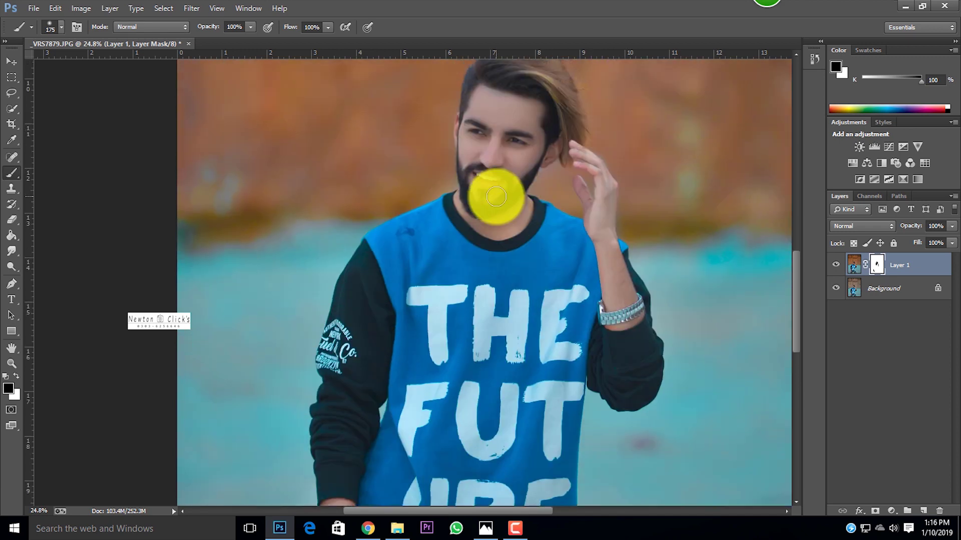
click(500, 228)
scroll(457, 199, up, 3)
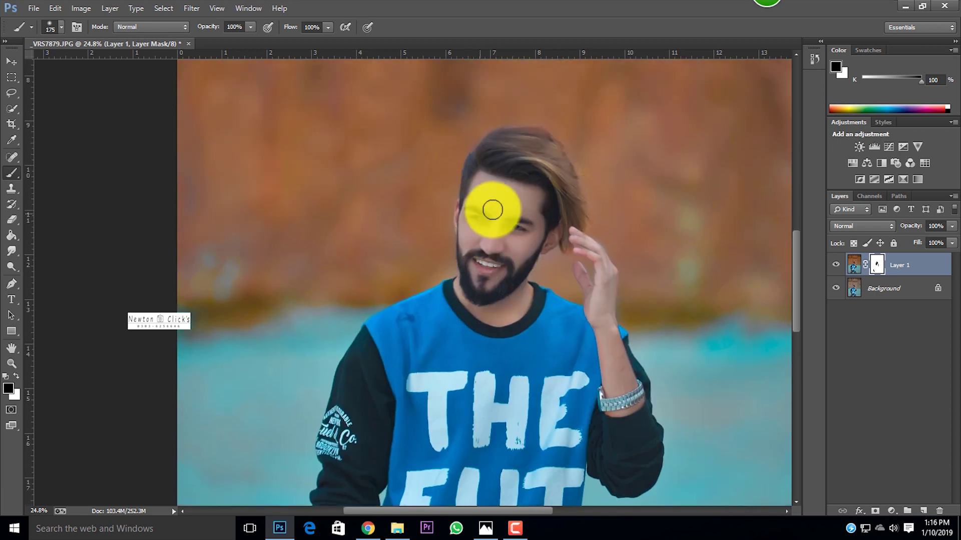
mouse_move(533, 153)
mouse_down()
mouse_move(555, 167)
mouse_move(546, 185)
mouse_move(558, 198)
mouse_move(546, 198)
mouse_move(565, 245)
mouse_up()
click(561, 226)
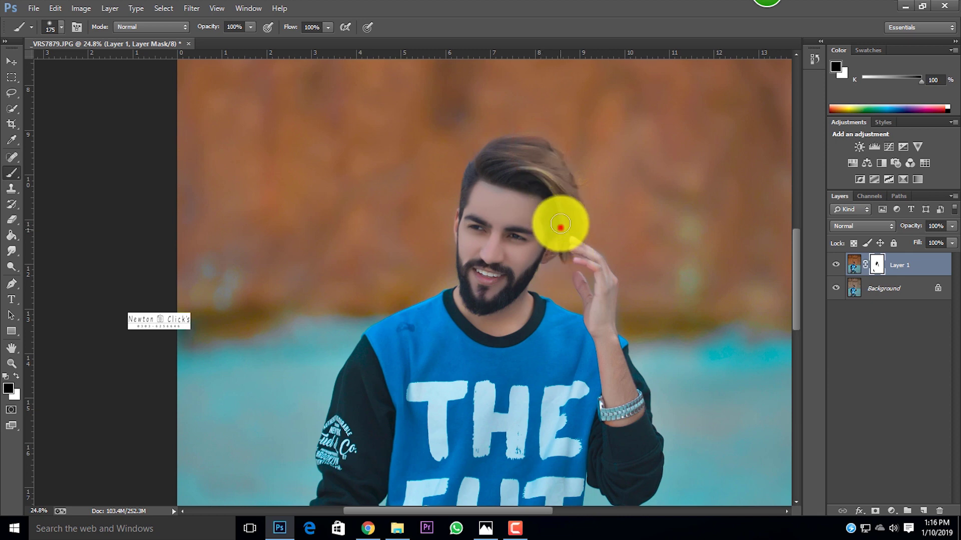
scroll(522, 257, down, 3)
scroll(520, 256, down, 2)
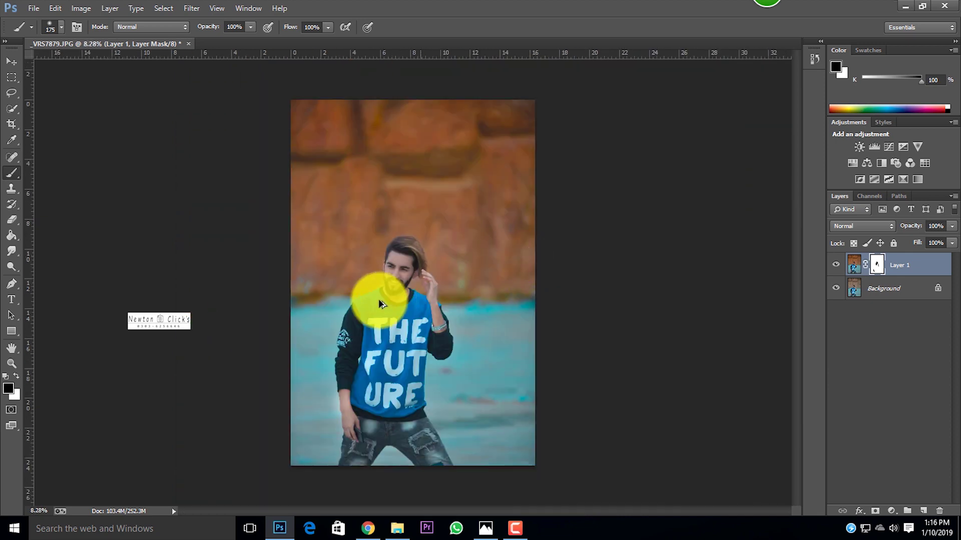
key(ctrl+0)
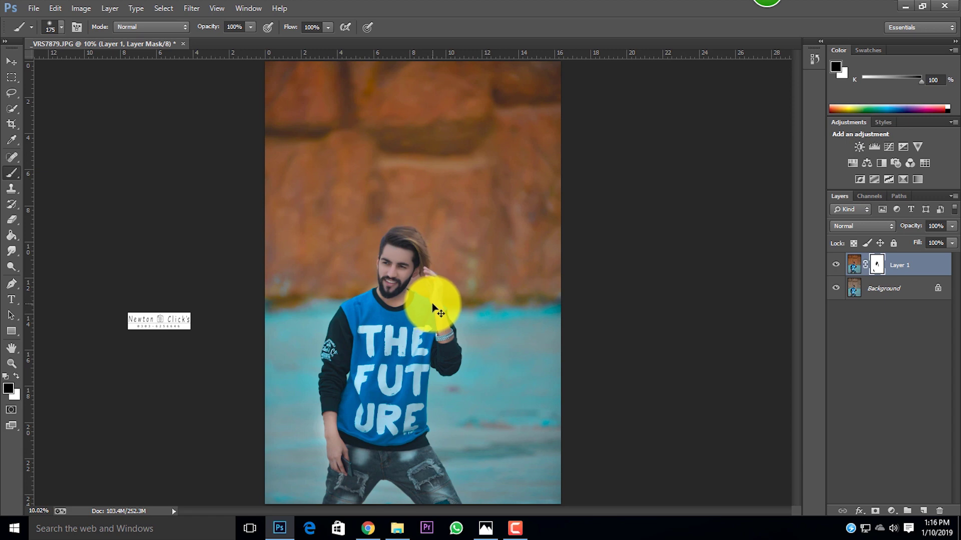
Step: Lower the graded layer's opacity to 82% and merge it down into the background
click(853, 262)
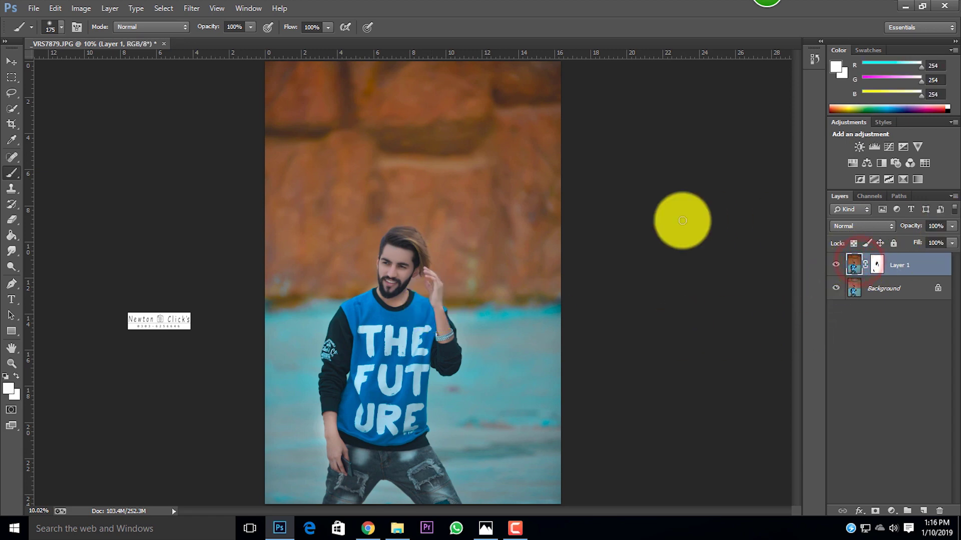
scroll(607, 253, down, 2)
drag(938, 238, 900, 239)
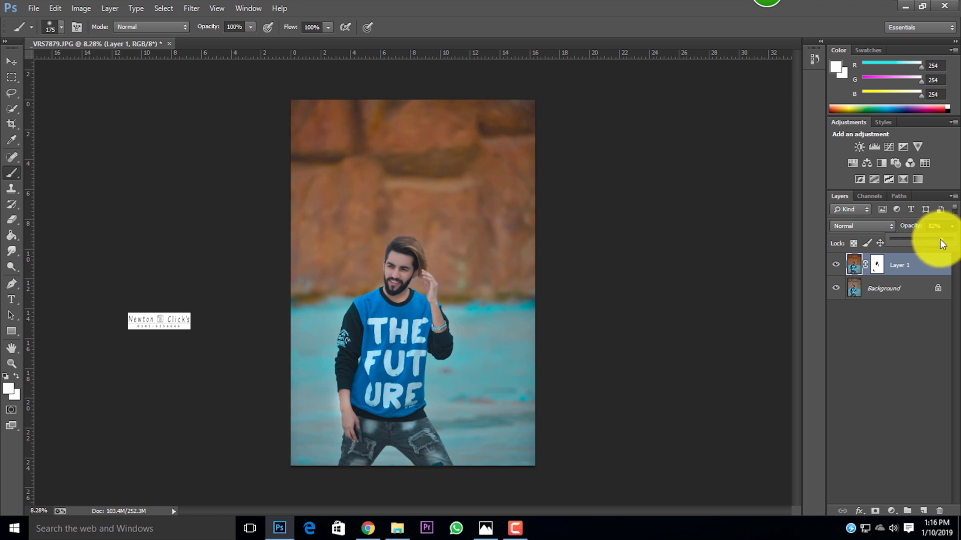
key(ctrl+e)
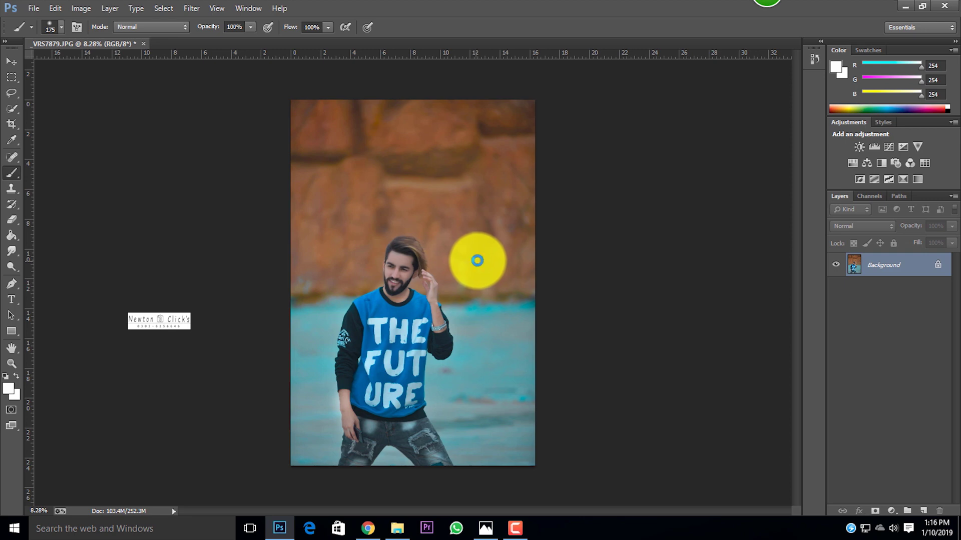
Step: Apply a Camera Raw adjustment with Contrast +20, Highlights +2, Shadows -5, Whites -1, Blacks -4 and Clarity +11
key(ctrl+shift+a)
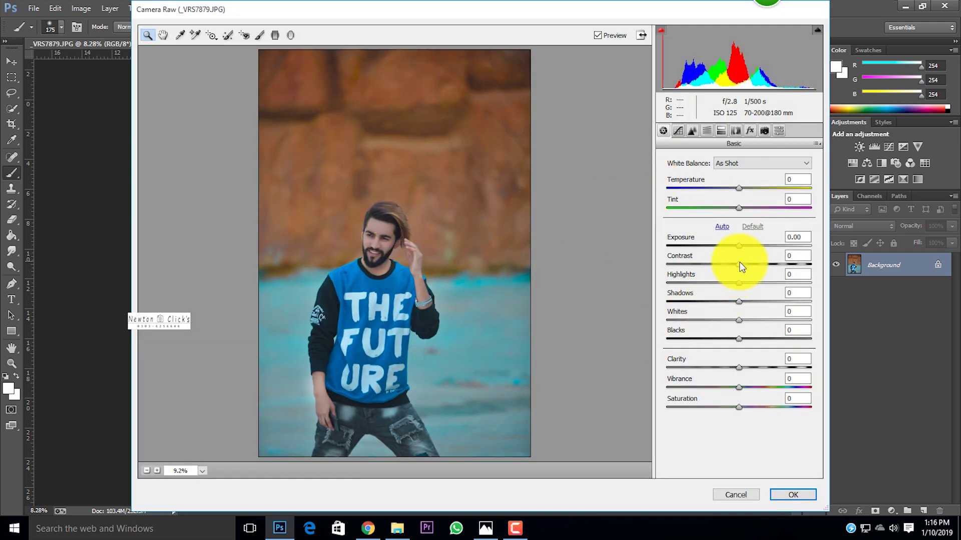
mouse_move(740, 262)
mouse_down()
mouse_move(731, 265)
mouse_move(744, 265)
mouse_up()
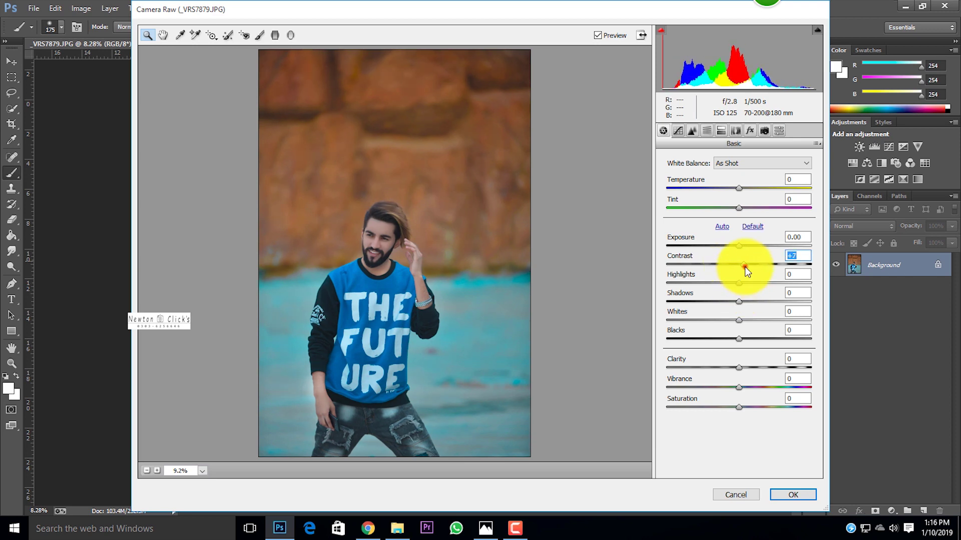
drag(724, 283, 740, 306)
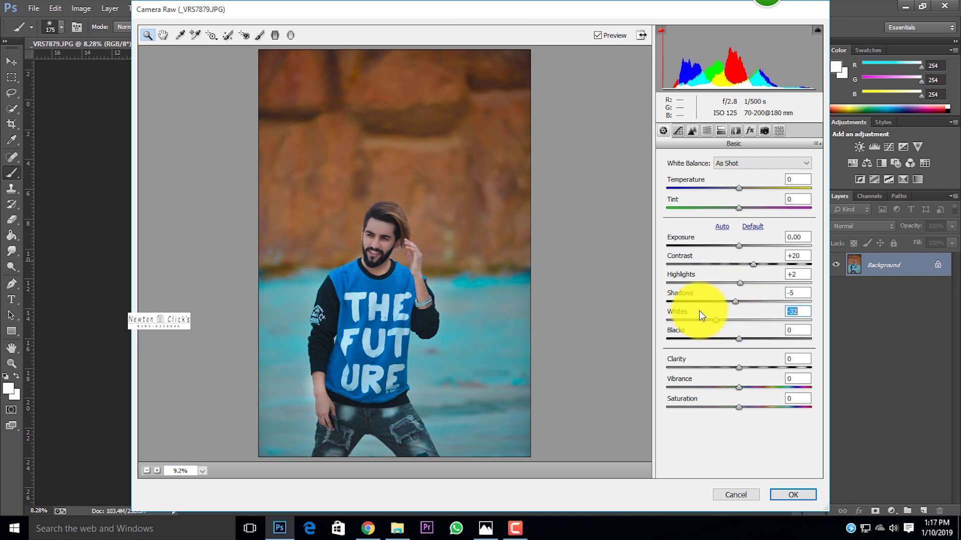
drag(726, 319, 751, 368)
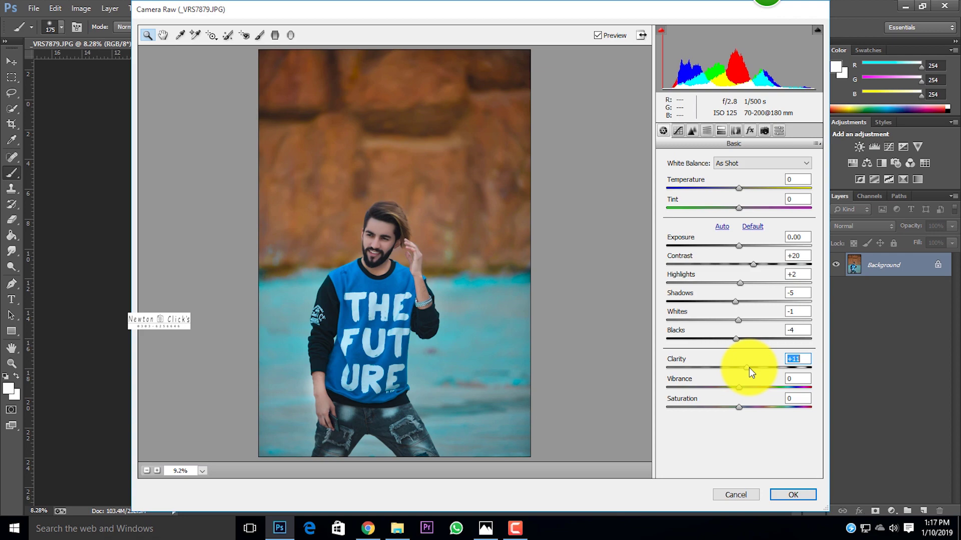
click(792, 495)
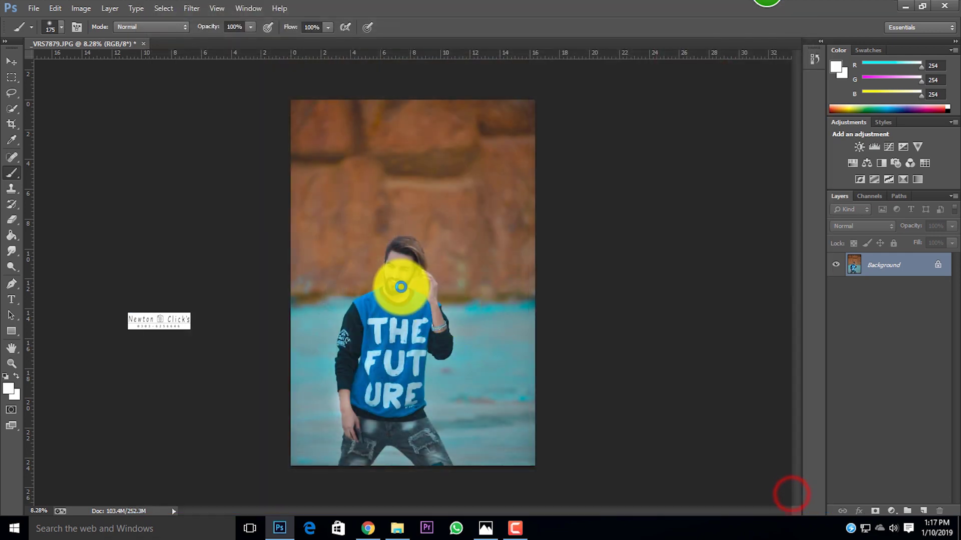
Step: Open the Liquify filter on the merged image and activate the Forward Warp tool for reshaping the man's hair
key(ctrl+shift+x)
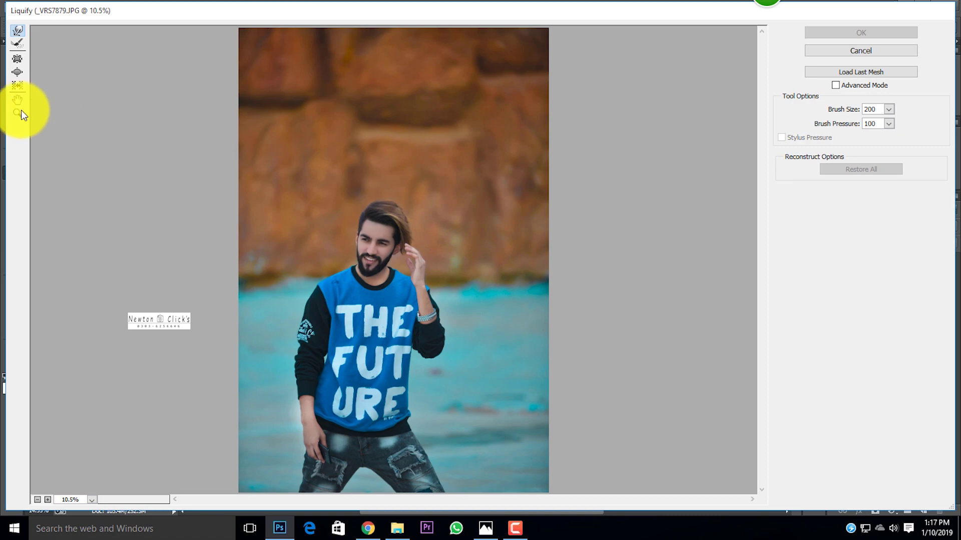
click(17, 113)
click(264, 141)
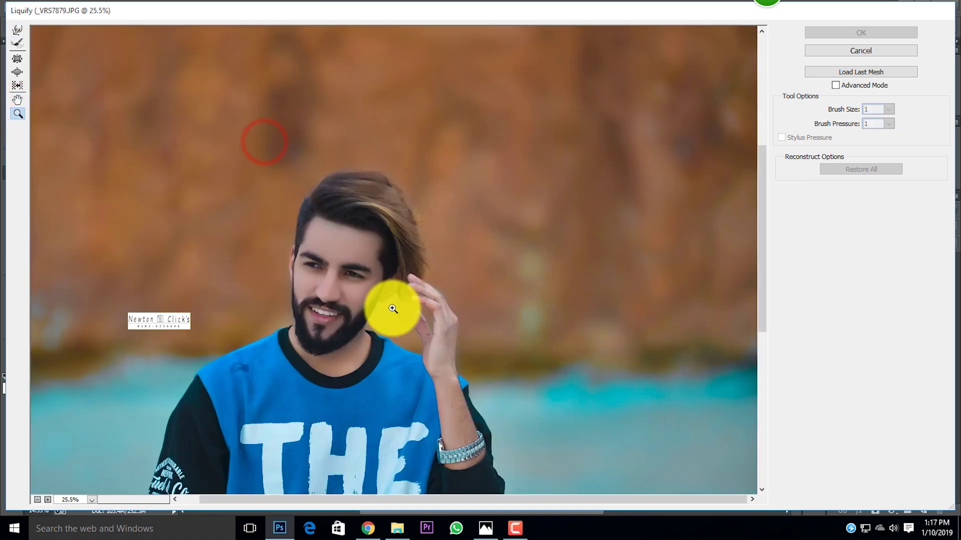
scroll(391, 308, up, 3)
mouse_move(234, 300)
mouse_down()
mouse_move(313, 413)
mouse_move(539, 434)
mouse_up()
drag(408, 129, 580, 248)
scroll(298, 174, up, 4)
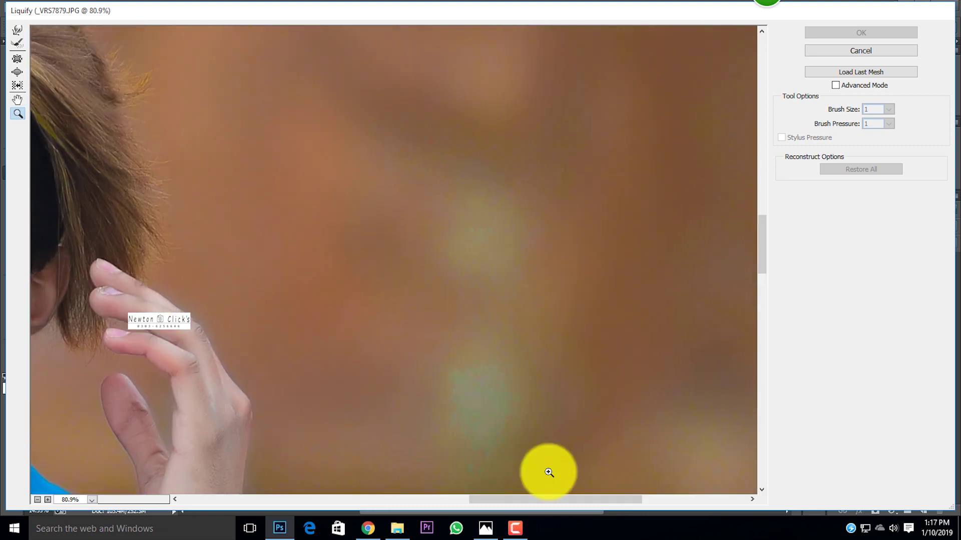
drag(593, 500, 476, 506)
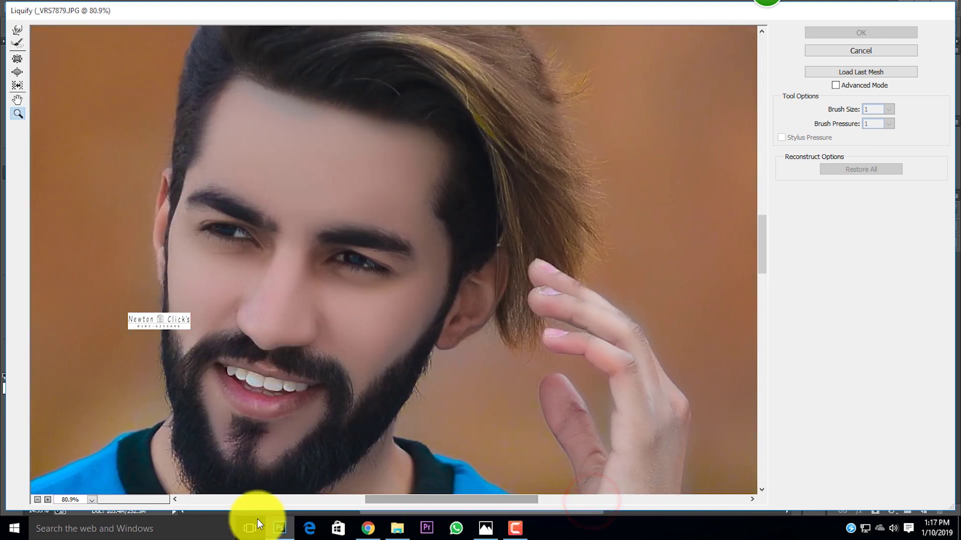
click(38, 499)
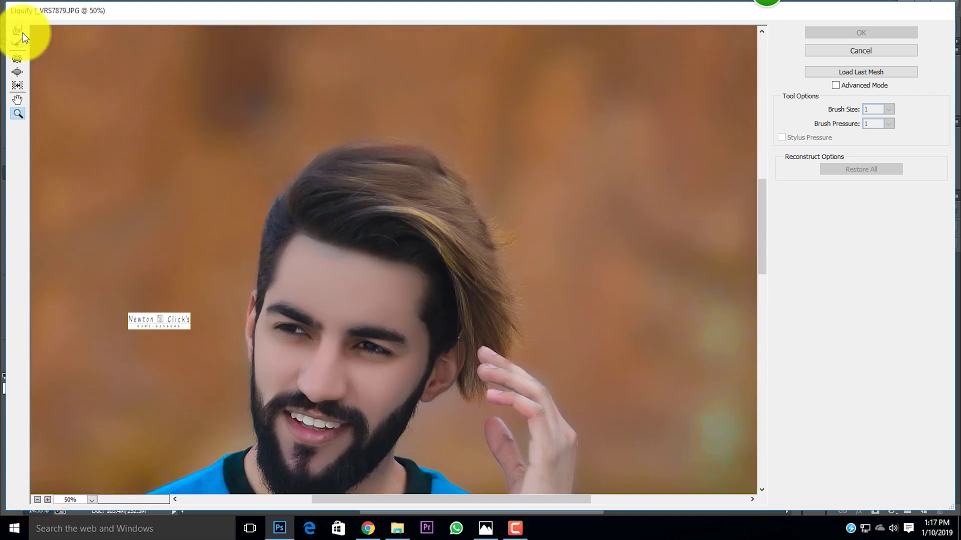
click(18, 29)
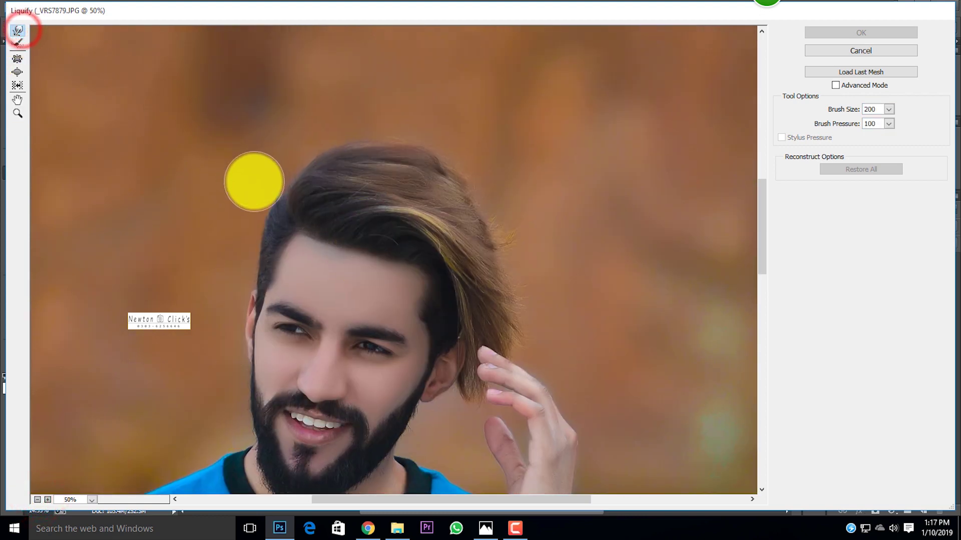
Step: Enlarge the warp brush well beyond 200 and push the outline of the hair along the top of the head
key(bracketright)
key(bracketright)
key(bracketright)
key(bracketright)
key(bracketright)
key(bracketright)
drag(422, 129, 269, 135)
key(bracketright)
drag(453, 129, 459, 125)
Step: Warp the outer edge of the swept hair beside the crown, reducing the brush size to 600
drag(467, 178, 505, 200)
key(bracketleft)
key(bracketleft)
key(bracketleft)
drag(531, 250, 536, 256)
mouse_move(510, 189)
mouse_down()
mouse_move(518, 196)
mouse_move(496, 174)
mouse_up()
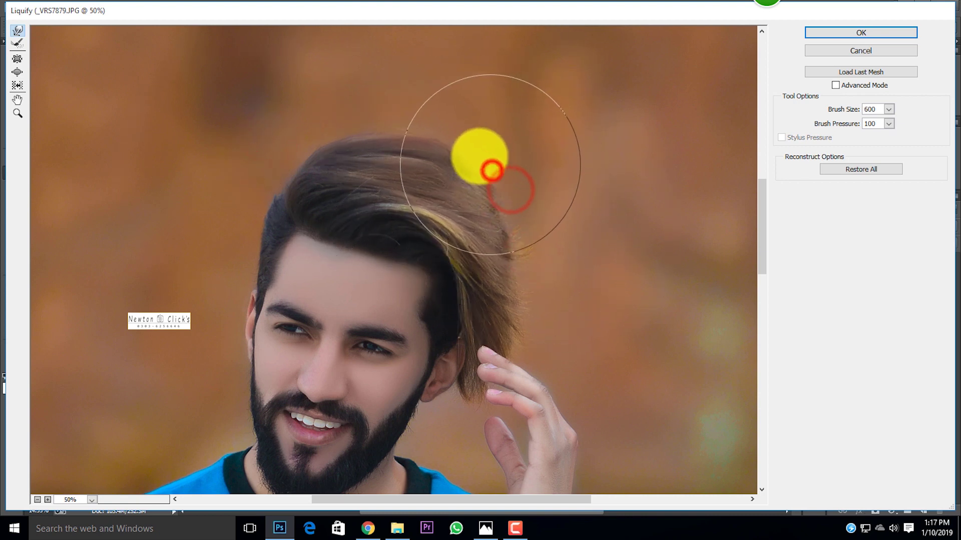
Step: Raise the hair volume across the top and front of the head with a warp brush of size 1000
key(bracketright)
key(bracketright)
key(bracketright)
key(bracketright)
drag(373, 116, 359, 105)
drag(257, 116, 251, 119)
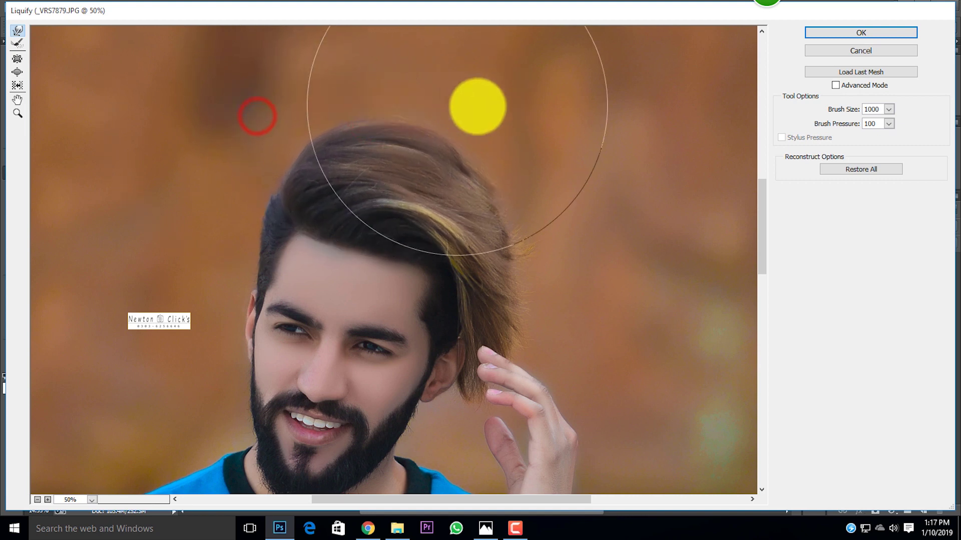
Step: Push the swept hair above the raised hand outward for more fullness, starting with a warp brush of size 500
key(bracketleft)
key(bracketleft)
key(bracketleft)
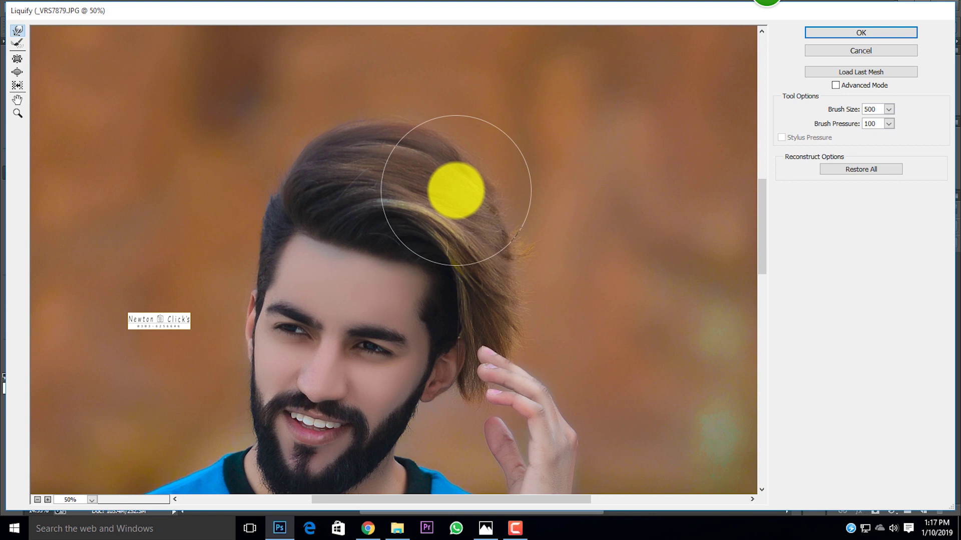
mouse_move(485, 189)
mouse_down()
mouse_move(534, 232)
mouse_move(520, 241)
mouse_move(528, 246)
mouse_move(516, 229)
mouse_move(529, 246)
mouse_move(491, 223)
mouse_move(518, 284)
mouse_up()
key(bracketleft)
key(bracketleft)
key(bracketleft)
click(514, 300)
key(bracketright)
key(bracketright)
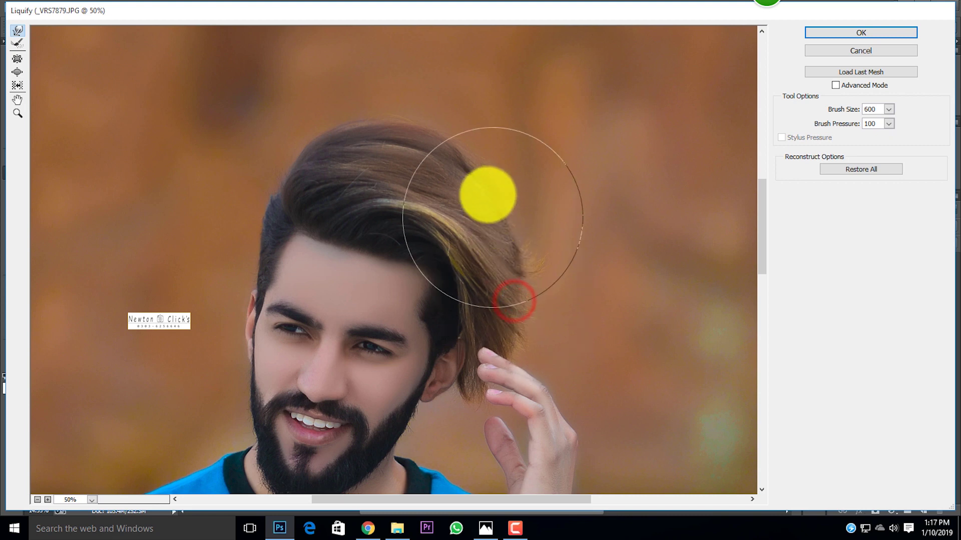
Step: Round out the upper hair outline from the crown to the front, enlarging the warp brush from 600 to 800
click(476, 155)
key(bracketright)
key(bracketright)
click(382, 137)
click(280, 137)
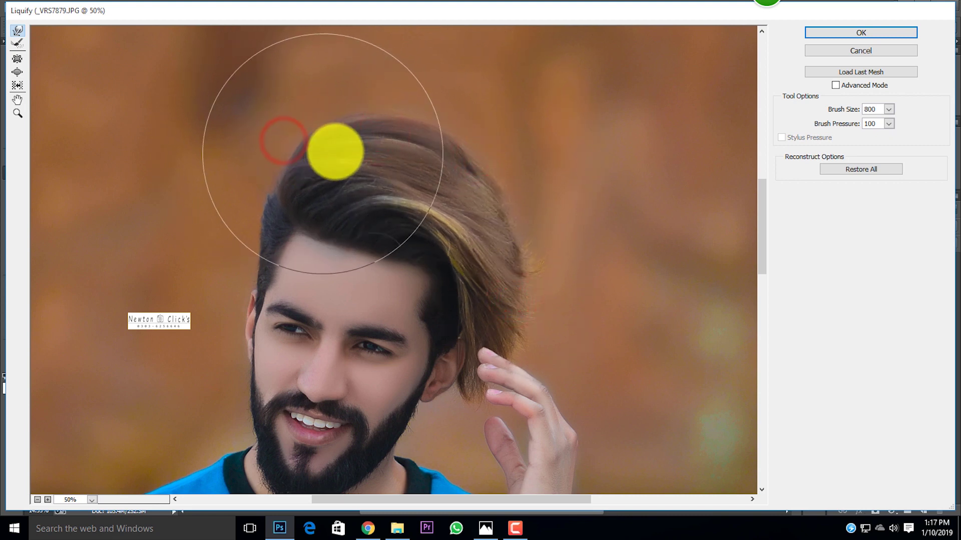
Step: Adjust the strands inside the swept hair near the blond streak with a warp brush reduced to 400
key(bracketleft)
key(bracketleft)
key(bracketleft)
key(bracketleft)
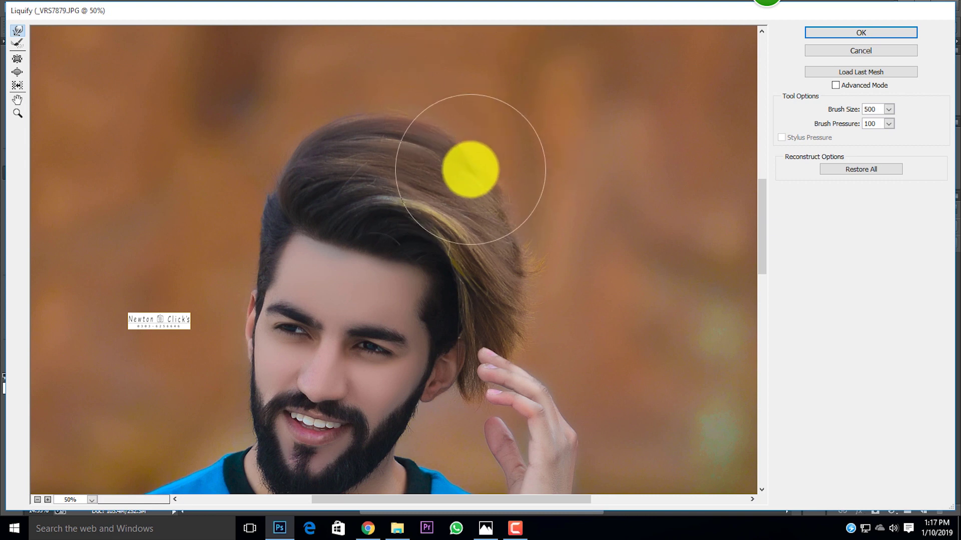
click(454, 180)
click(451, 195)
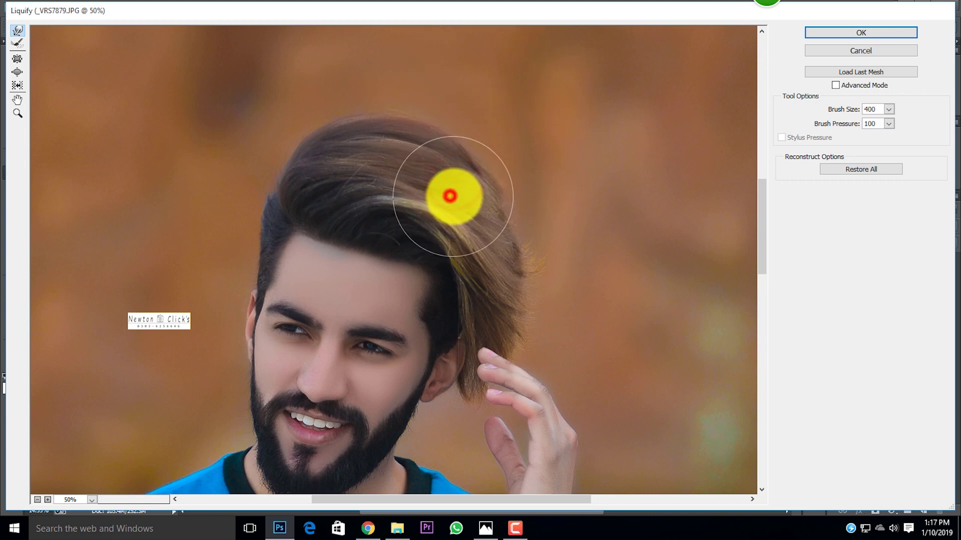
click(427, 190)
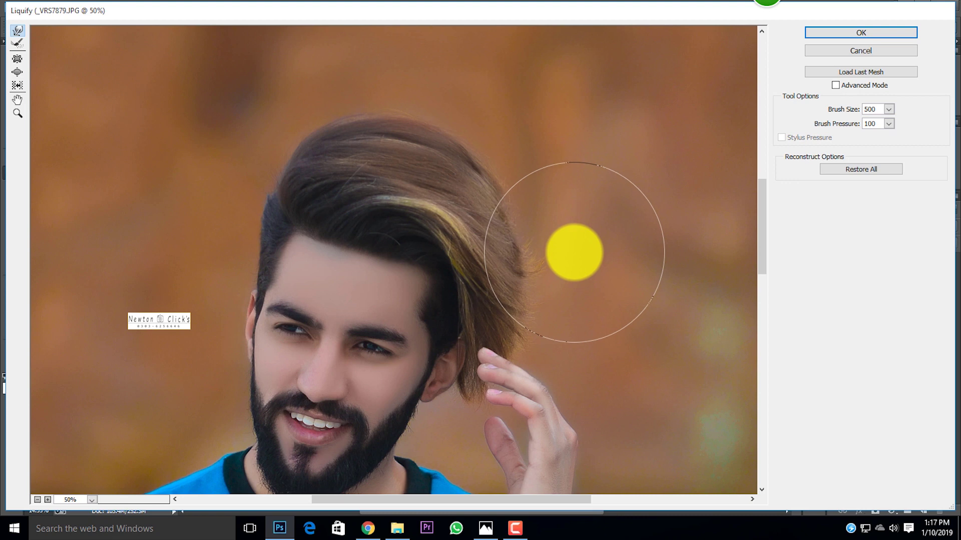
Step: Smooth the outer contour of the swept hair with warp brushes of size 250 and 300, and apply the Liquify changes
key(bracketleft)
key(bracketleft)
click(565, 259)
click(549, 283)
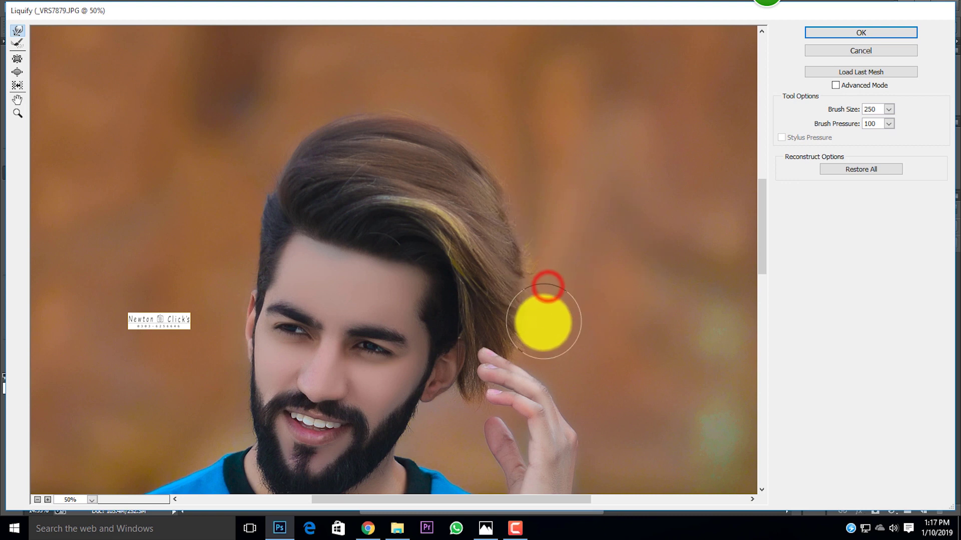
click(541, 322)
key(bracketright)
click(512, 208)
click(476, 166)
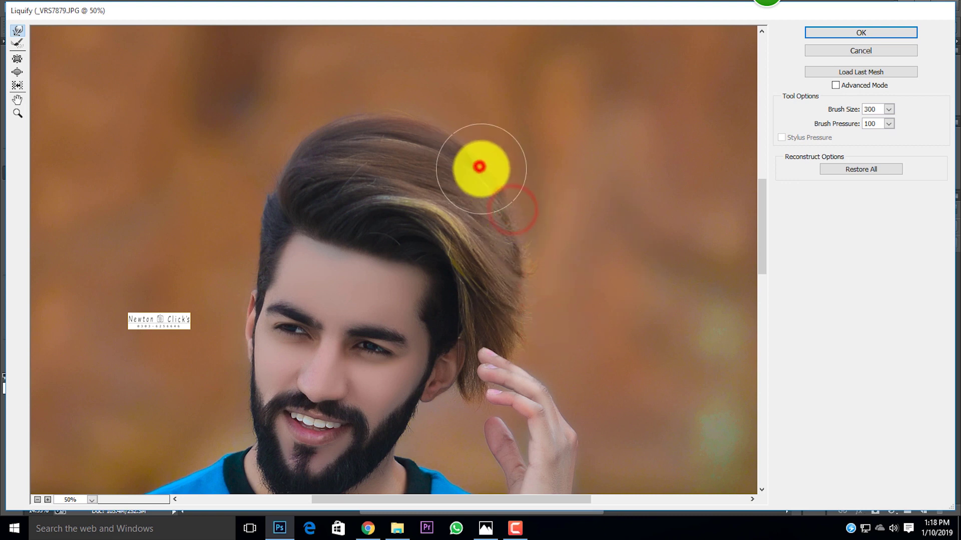
scroll(508, 144, down, 3)
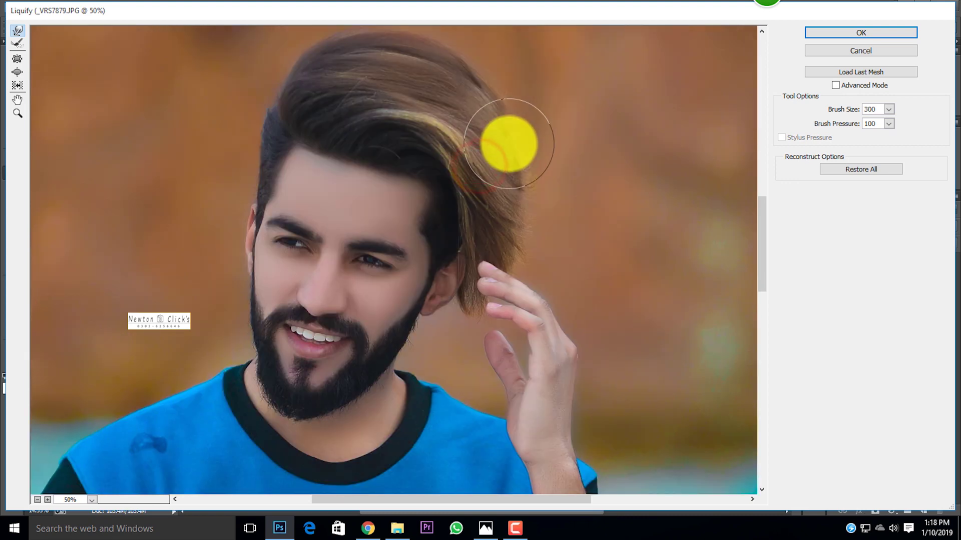
click(909, 31)
scroll(482, 244, down, 3)
scroll(481, 245, up, 2)
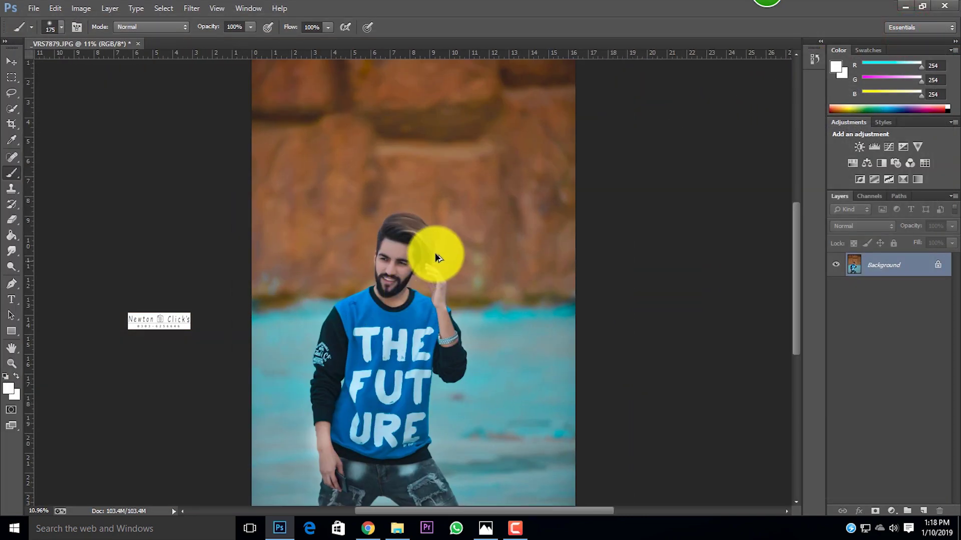
scroll(436, 262, up, 2)
Step: Reopen Liquify close up on the head and warp the hair outline on the side away from the raised hand
key(ctrl+shift+x)
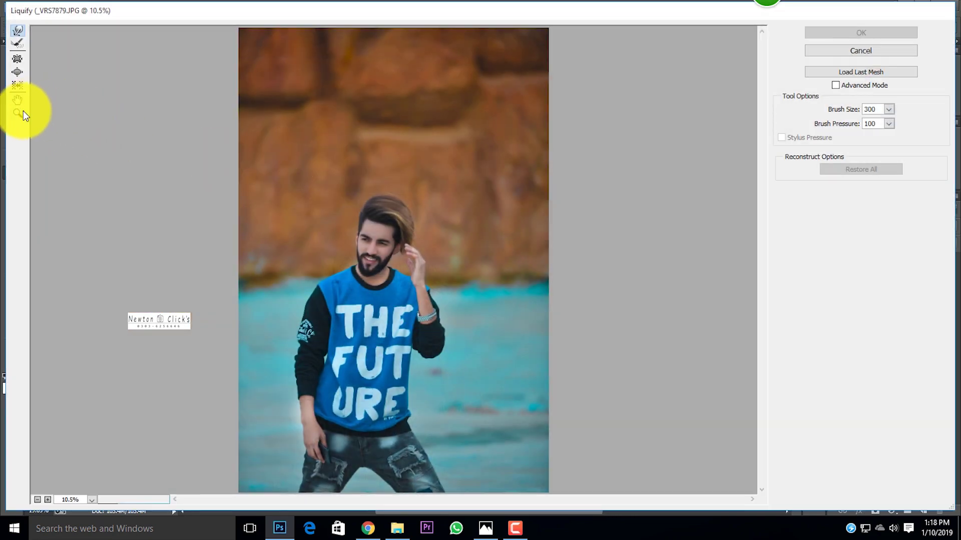
click(23, 110)
mouse_move(302, 174)
mouse_down()
mouse_move(426, 271)
mouse_move(473, 327)
mouse_up()
scroll(427, 284, up, 2)
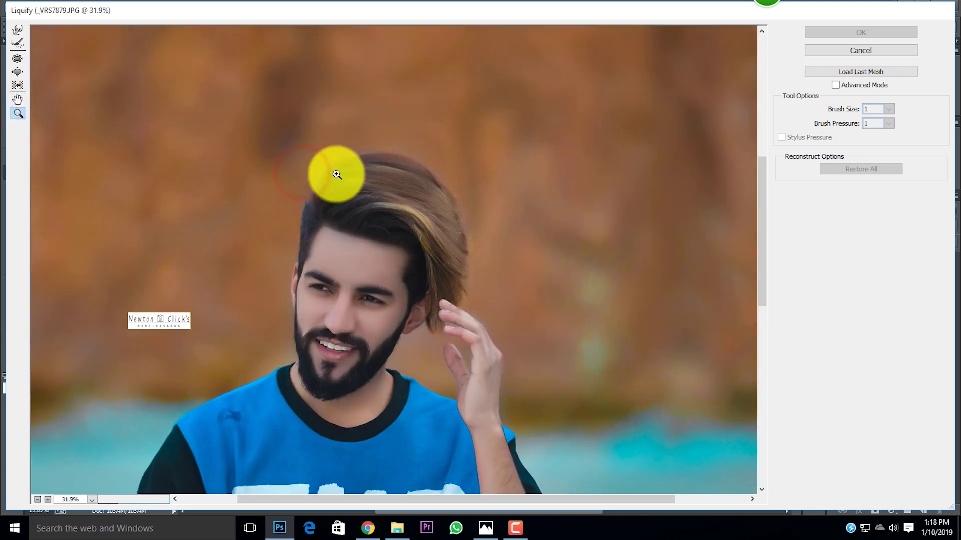
click(18, 31)
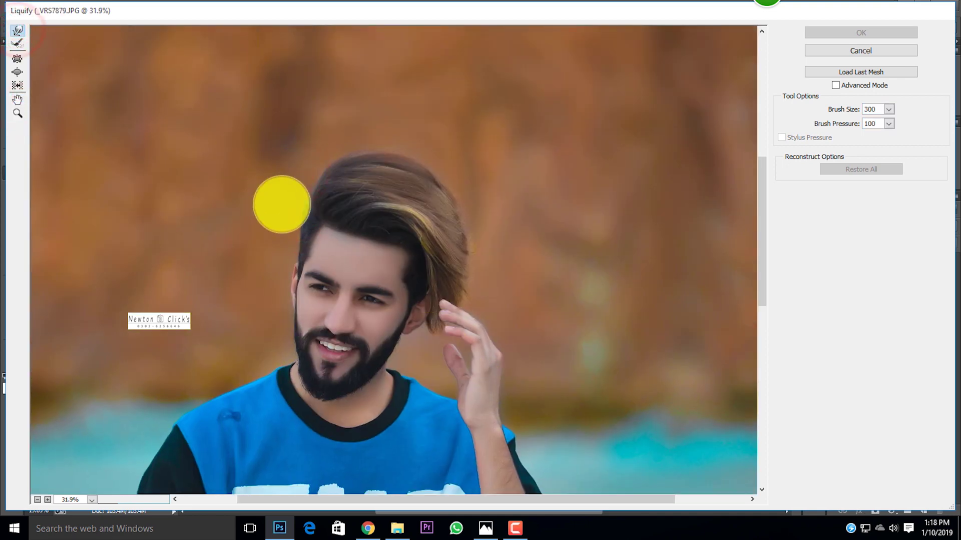
key(bracketright)
key(bracketright)
key(bracketright)
key(bracketleft)
key(bracketleft)
drag(268, 185, 283, 228)
Step: Reshape the crown and upper hair outline, enlarging the warp brush to 900 and beyond
key(bracketright)
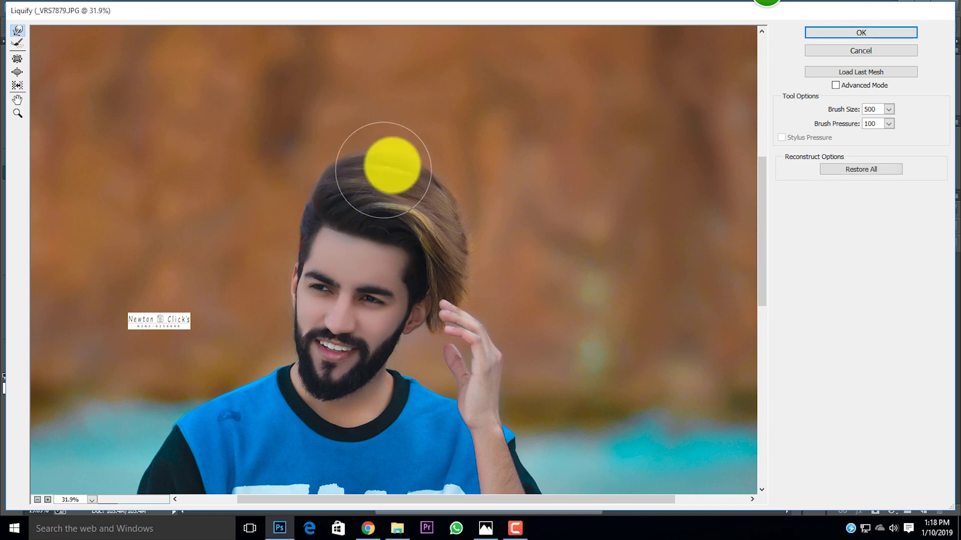
key(bracketright)
key(bracketright)
key(bracketright)
key(bracketright)
key(bracketleft)
key(bracketleft)
key(bracketleft)
drag(426, 135, 423, 134)
key(bracketright)
key(bracketright)
key(bracketright)
click(412, 151)
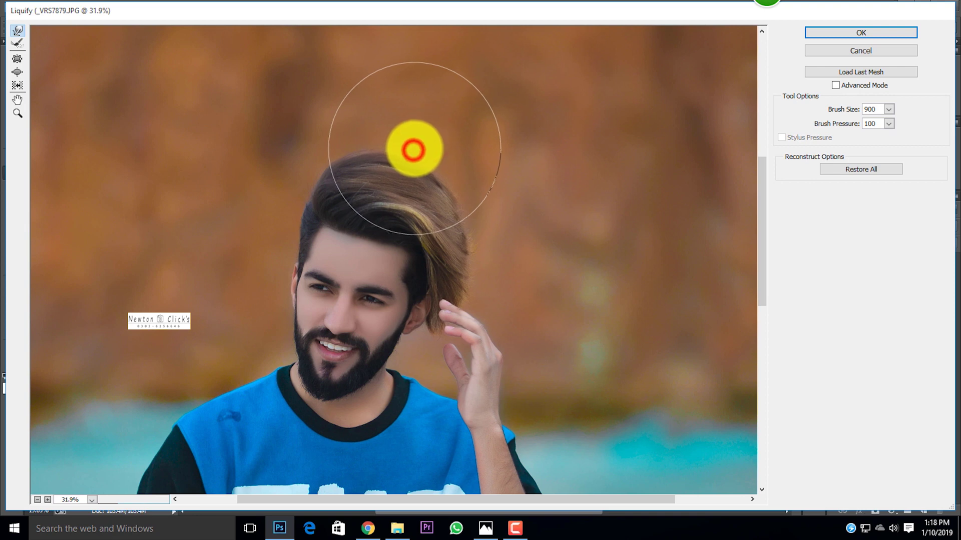
key(bracketright)
click(336, 151)
key(bracketright)
click(454, 171)
Step: Refine the outer edge of the swept hair with a warp brush reduced to 400, and apply the Liquify changes
key(bracketleft)
key(bracketleft)
key(bracketleft)
key(bracketleft)
key(bracketleft)
key(bracketleft)
key(bracketleft)
click(454, 156)
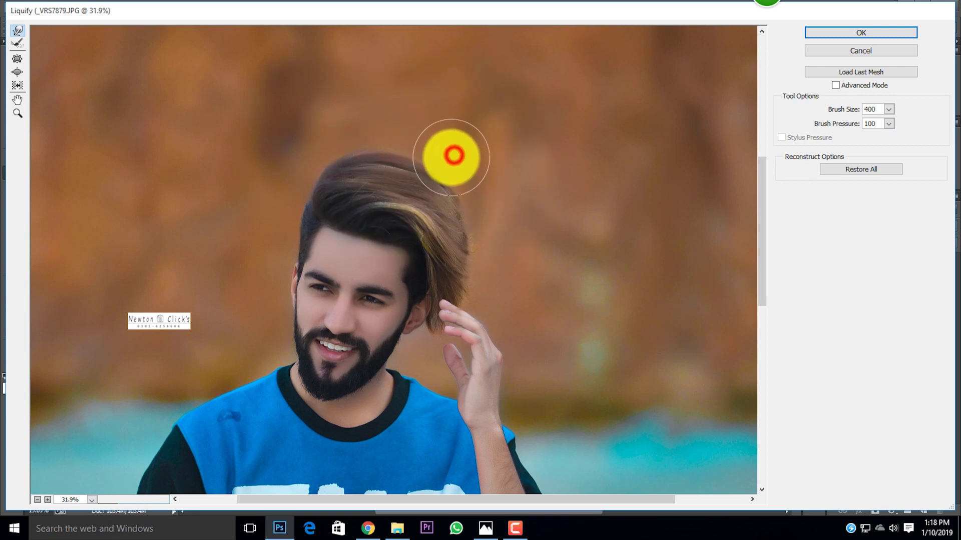
key(bracketright)
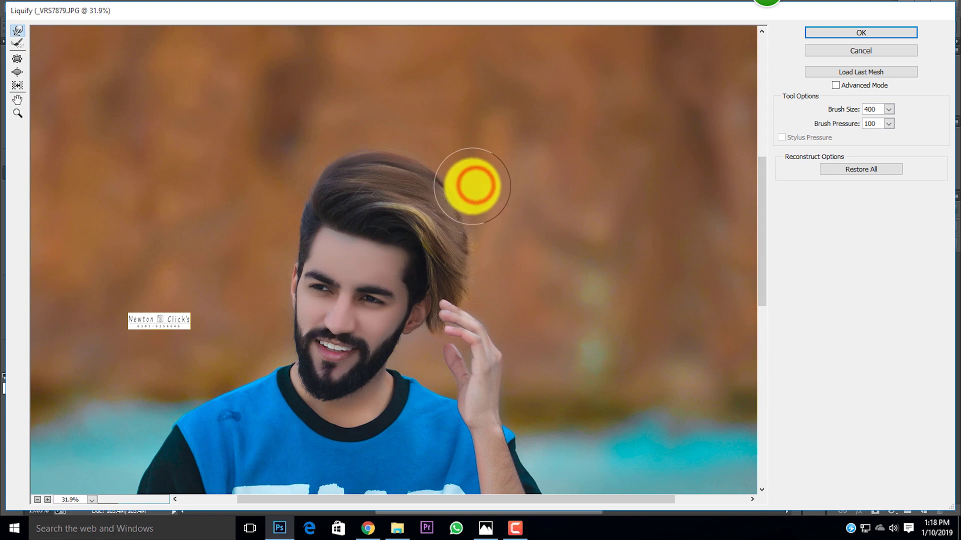
click(895, 31)
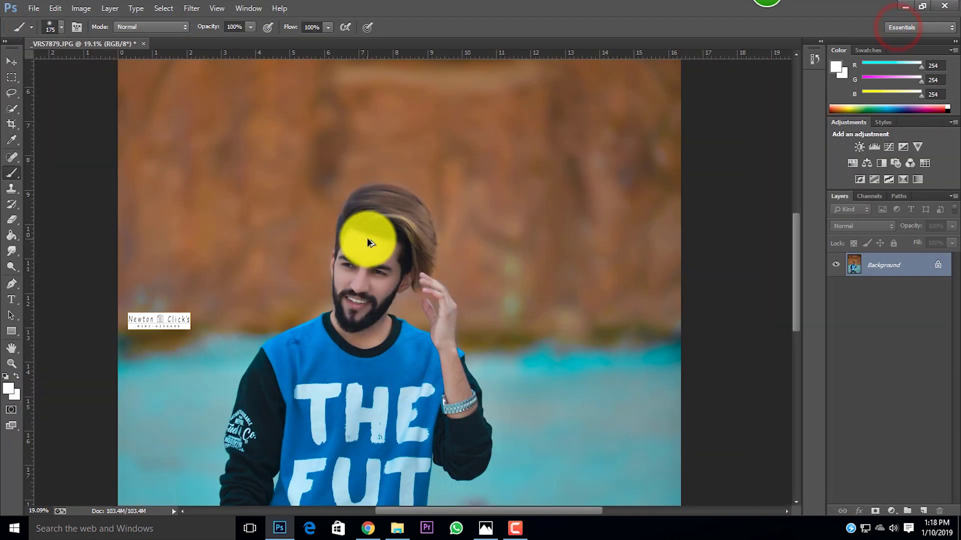
Step: Start Liquify again close up on the head and warp the outer contour of the swept hair down toward the raised hand
scroll(370, 242, down, 11)
scroll(382, 242, up, 5)
scroll(491, 244, up, 7)
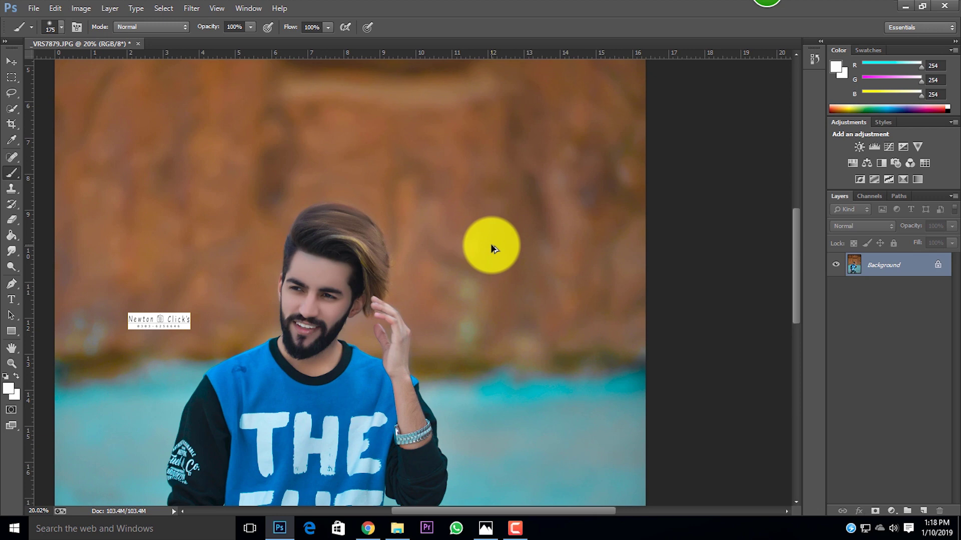
key(shift+ctrl+x)
click(17, 113)
drag(351, 174, 437, 284)
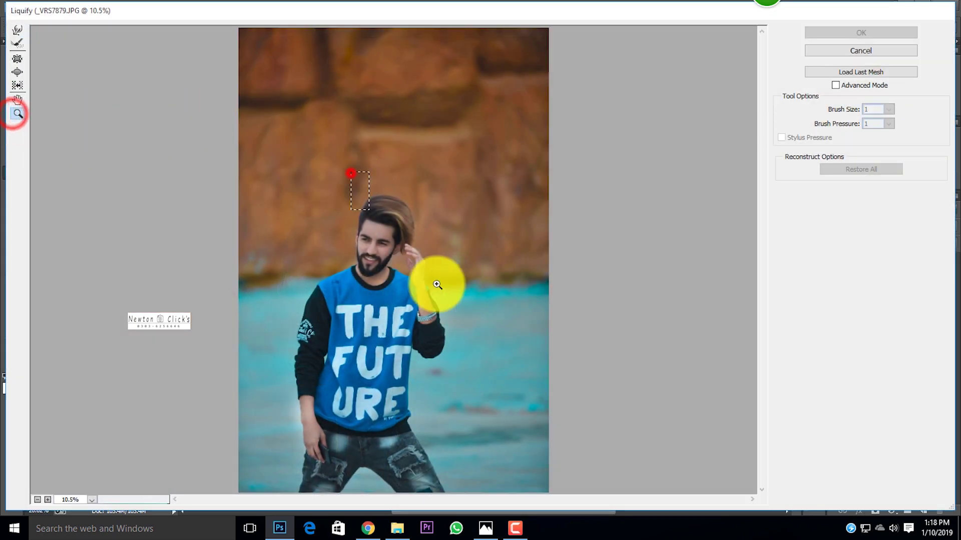
click(20, 31)
key(bracketright)
key(bracketright)
key(bracketright)
key(bracketright)
mouse_move(437, 186)
mouse_down()
mouse_move(484, 259)
mouse_move(477, 266)
mouse_up()
key(bracketleft)
key(bracketleft)
mouse_move(479, 311)
mouse_down()
mouse_move(467, 316)
mouse_move(451, 287)
mouse_up()
Step: Adjust the top of the hair and its outline away from the raised hand with large warp brushes, ending at size 800
key(bracketright)
key(bracketright)
key(bracketright)
mouse_move(389, 215)
mouse_down()
mouse_move(312, 200)
mouse_move(346, 204)
mouse_move(348, 245)
mouse_move(322, 236)
mouse_up()
key(bracketleft)
key(bracketleft)
key(bracketleft)
key(bracketright)
key(bracketright)
drag(231, 210, 229, 214)
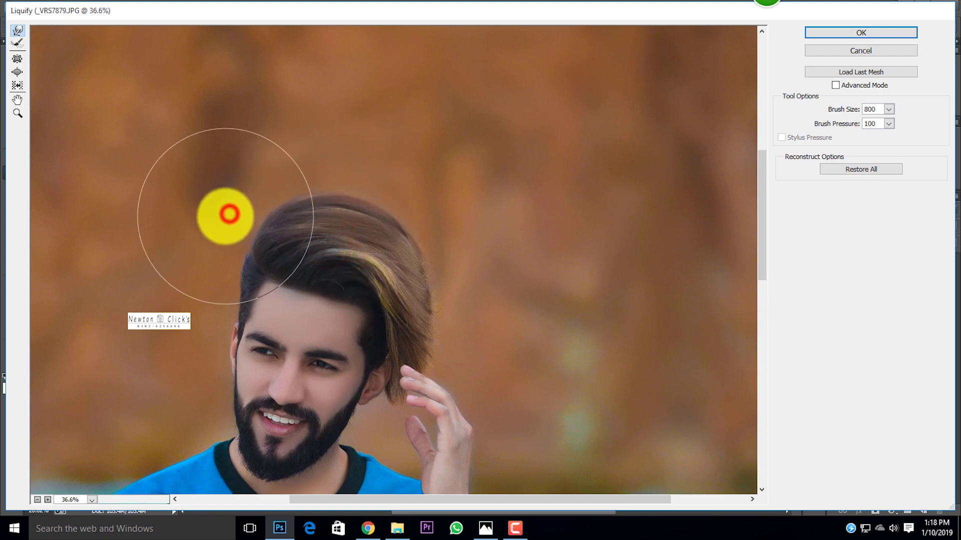
Step: Touch up the hair edge from the temple opposite the raised hand to the crown with smaller warp brushes
key(bracketleft)
key(bracketleft)
key(bracketleft)
drag(217, 280, 216, 279)
key(bracketleft)
key(bracketleft)
drag(239, 220, 231, 232)
key(bracketright)
click(255, 184)
Step: Even out the top of the crown with a warp brush enlarged to 900, and apply the Liquify changes
key(bracketright)
key(bracketright)
key(bracketright)
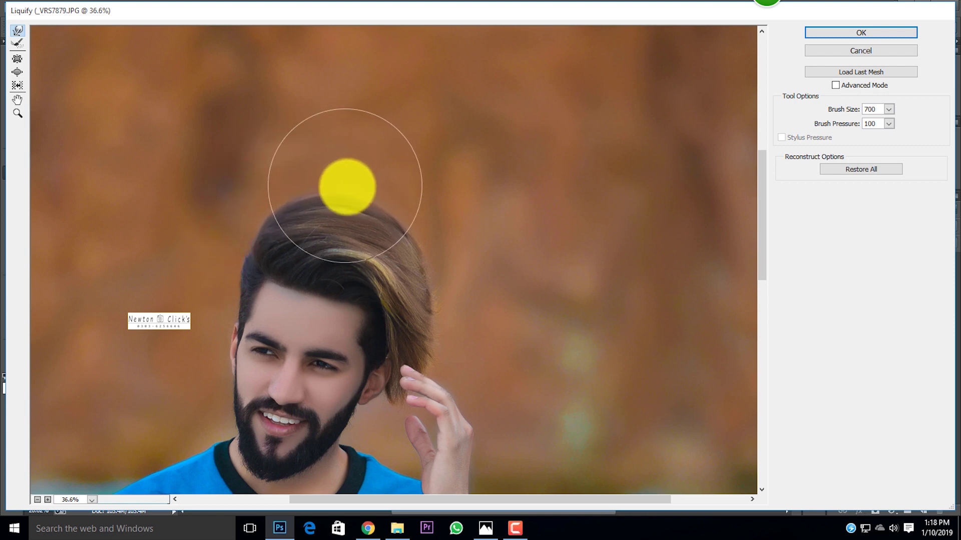
key(bracketright)
key(bracketright)
click(336, 188)
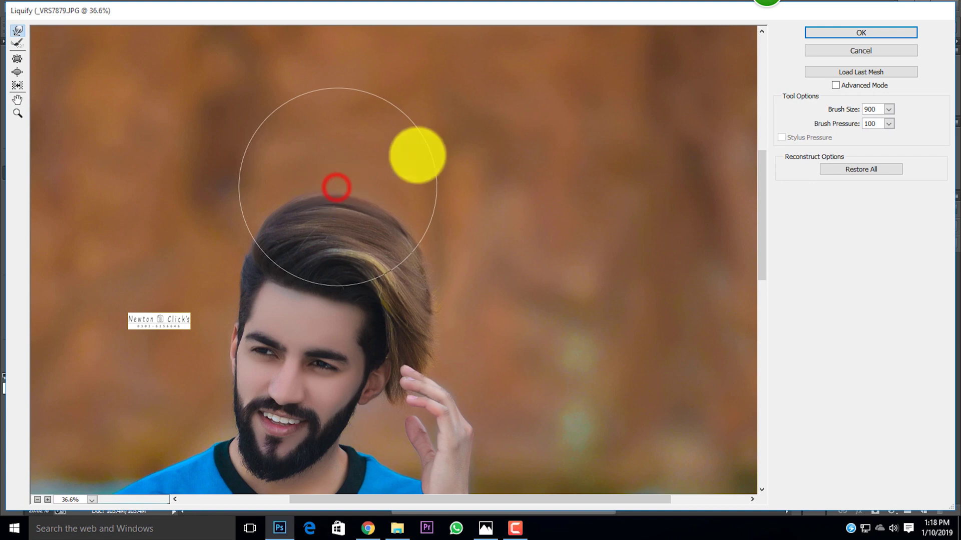
click(862, 32)
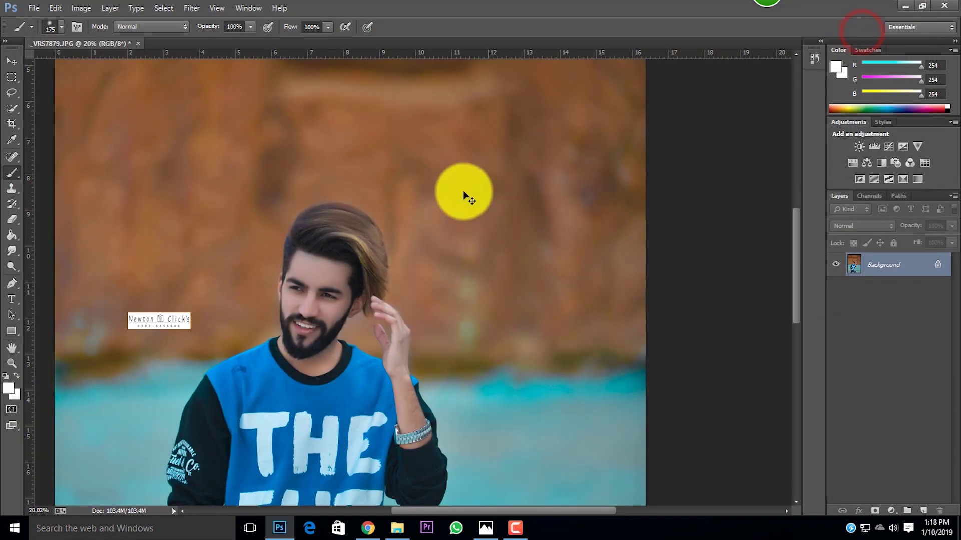
Step: Set Highlights to +2 and Vibrance to +6 in the Camera Raw filter and apply it
scroll(465, 195, down, 5)
scroll(385, 268, up, 2)
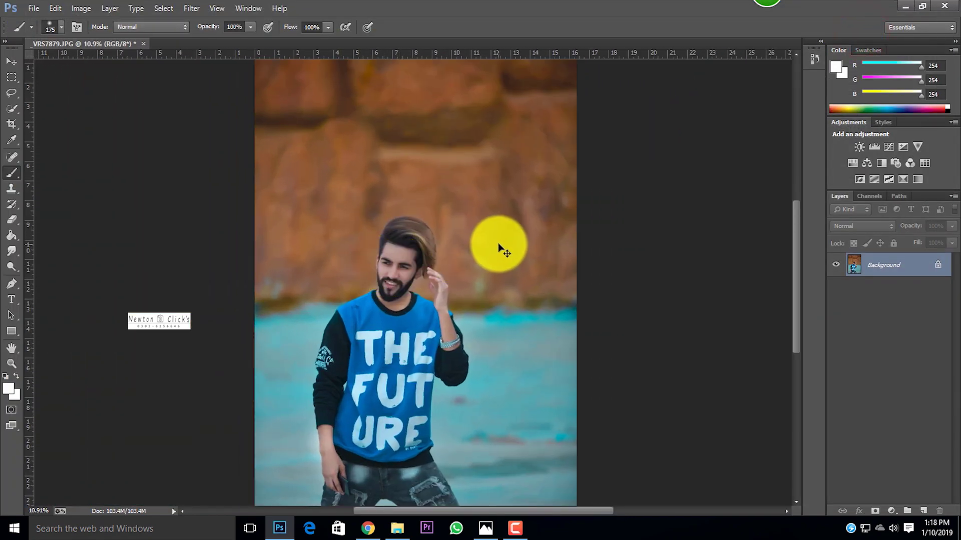
key(ctrl+shift+a)
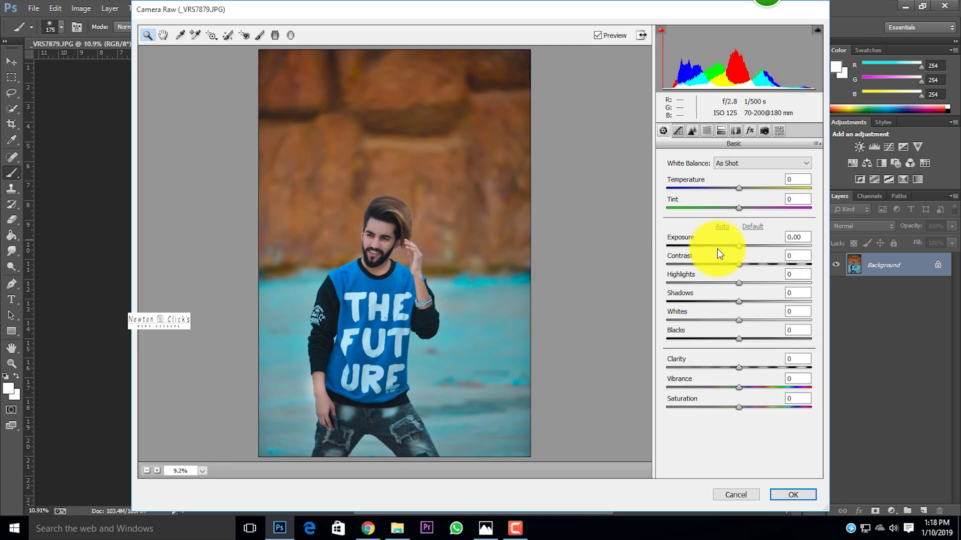
mouse_move(738, 284)
mouse_down()
mouse_move(785, 278)
mouse_move(724, 270)
mouse_move(762, 271)
mouse_move(741, 274)
mouse_up()
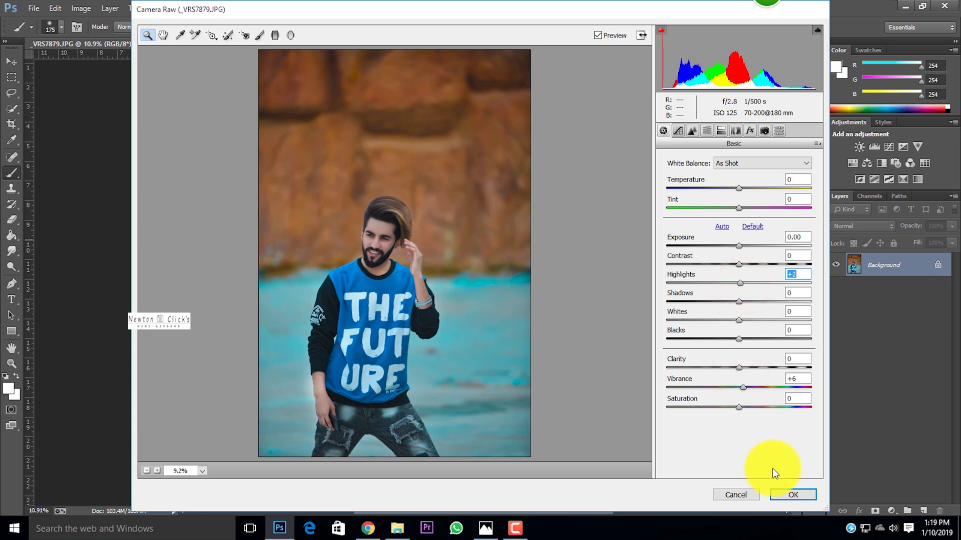
click(794, 495)
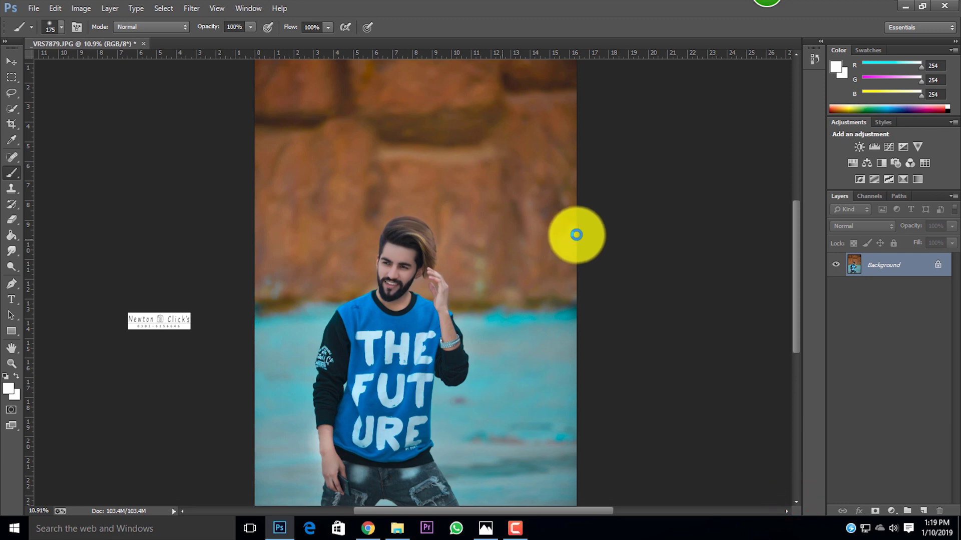
Step: Reopen Camera Raw and set the HSL Oranges saturation to +11 and the Oranges hue to -17
key(ctrl+shift+a)
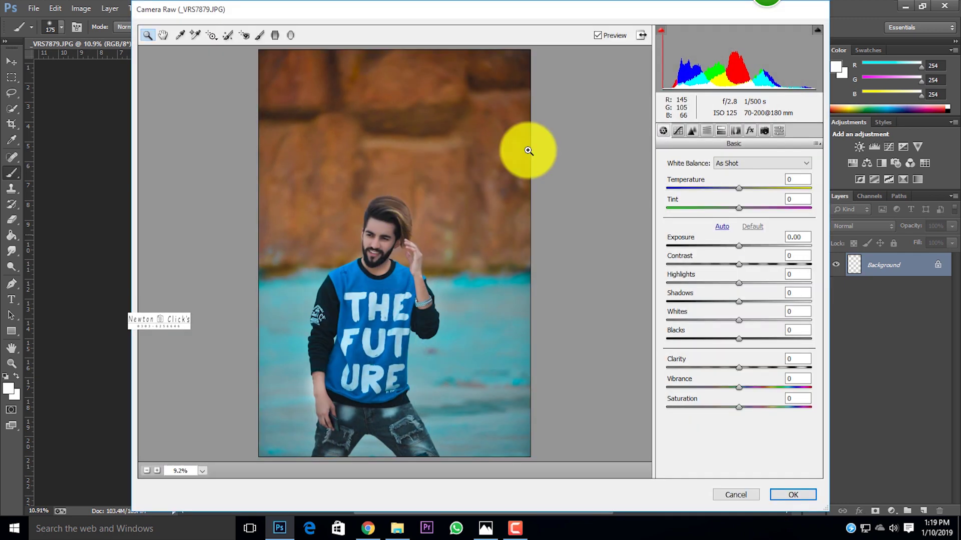
click(708, 130)
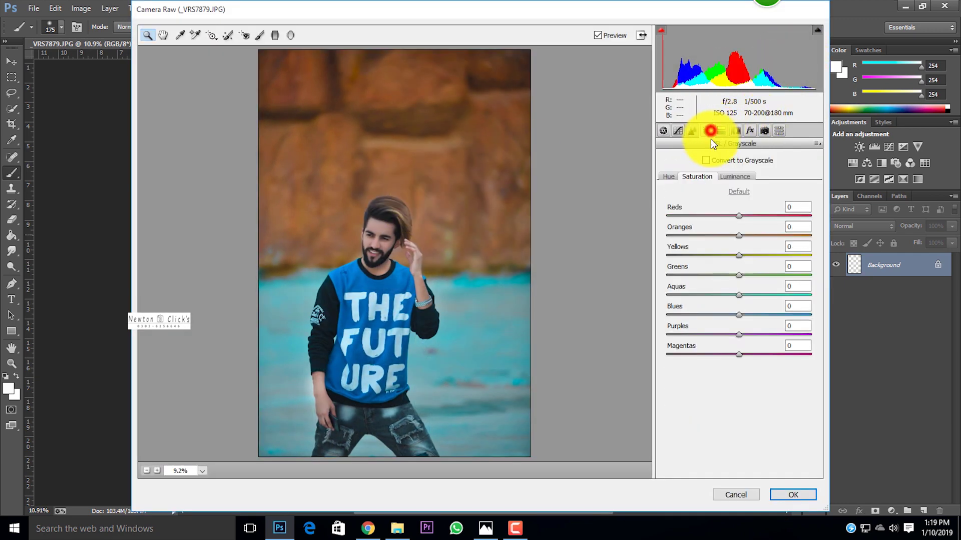
drag(734, 235, 779, 246)
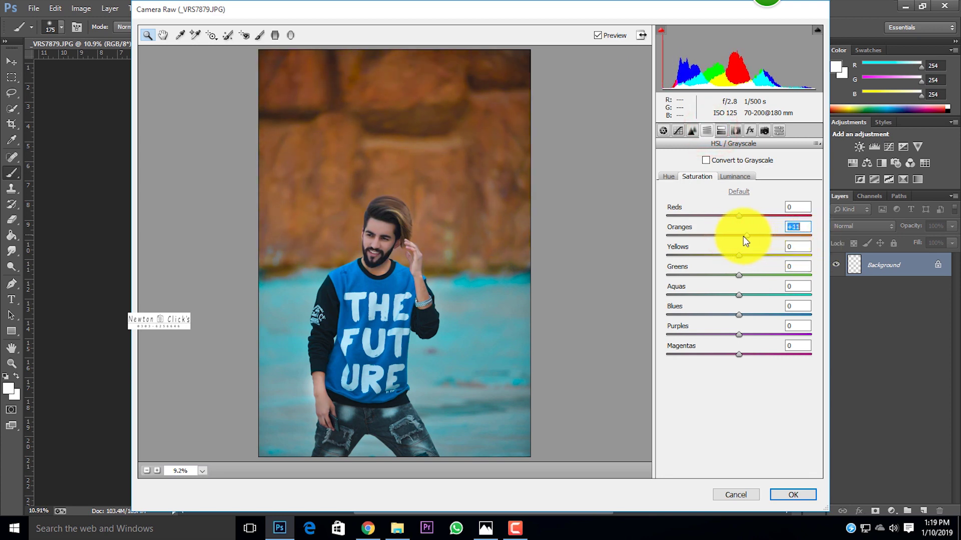
click(732, 175)
click(673, 175)
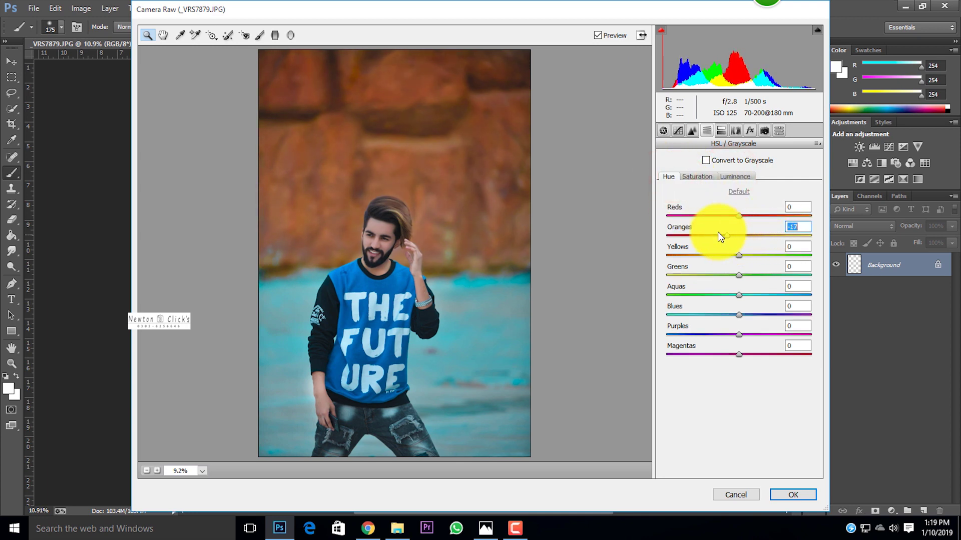
Step: Set the HSL Blues hue to -10 and apply the Camera Raw adjustments
click(696, 176)
mouse_move(738, 315)
mouse_down()
mouse_move(794, 315)
mouse_move(774, 314)
mouse_move(789, 295)
mouse_move(740, 295)
mouse_move(761, 294)
mouse_move(733, 314)
mouse_up()
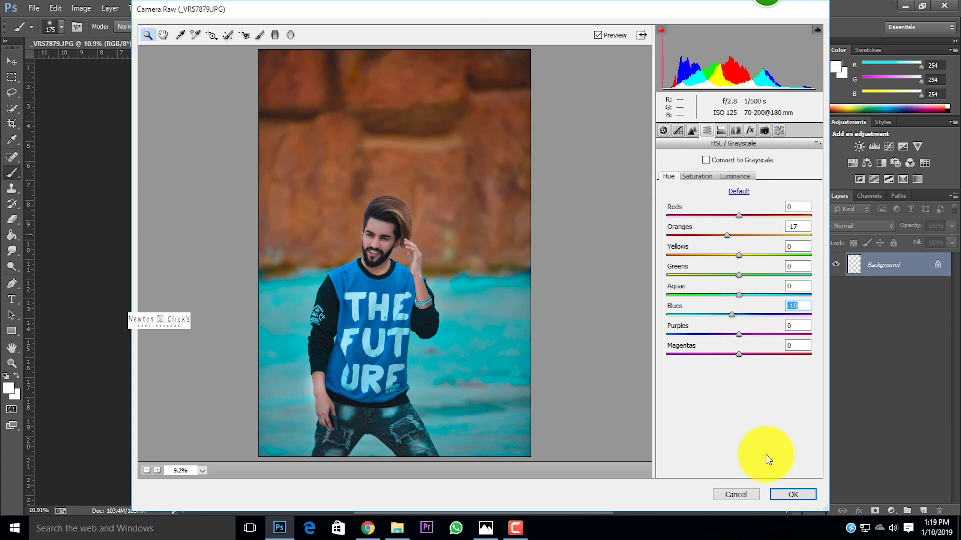
click(809, 494)
Step: Reopen Camera Raw and lift the Red channel's point tone curve at the midtones, from input 122 to output 128
scroll(531, 247, down, 5)
scroll(479, 265, up, 5)
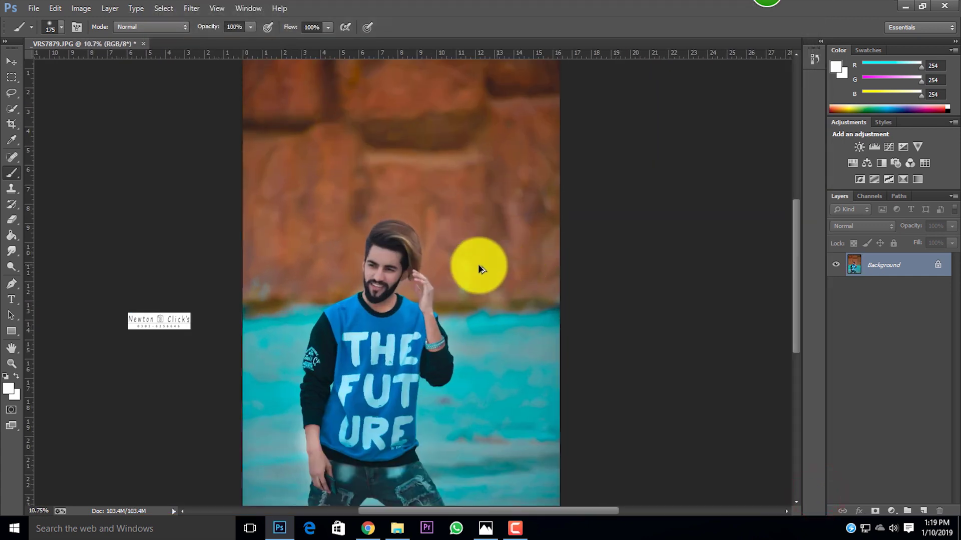
key(ctrl+shift+a)
key(ctrl+shift+s)
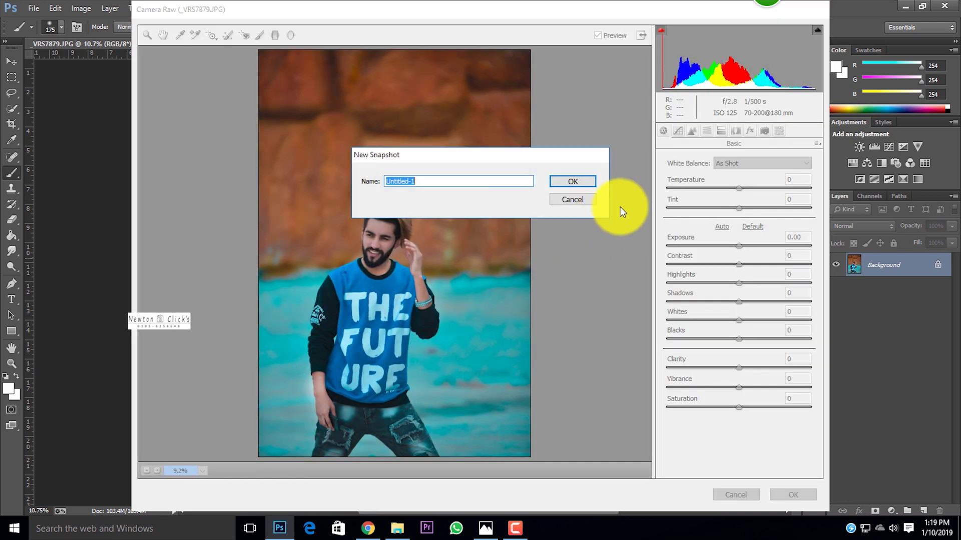
click(581, 203)
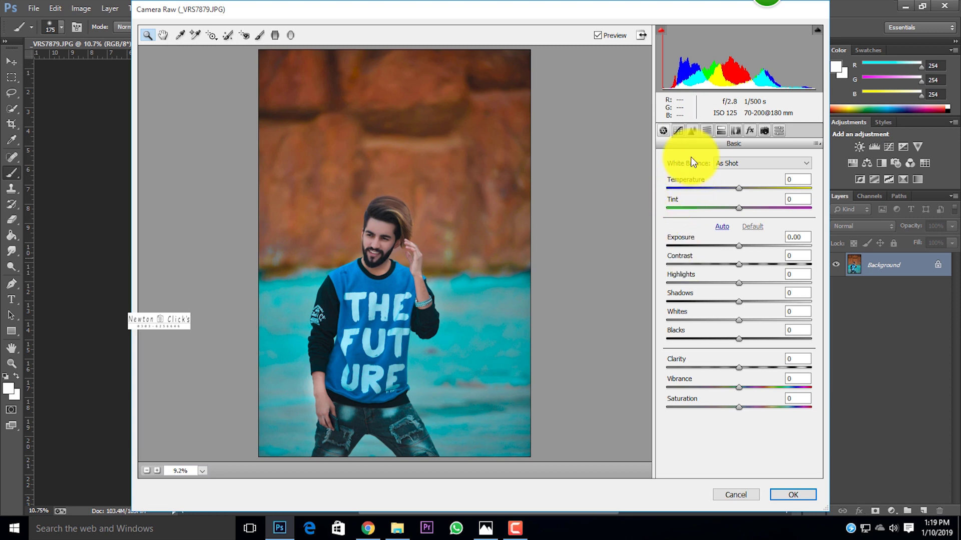
click(678, 131)
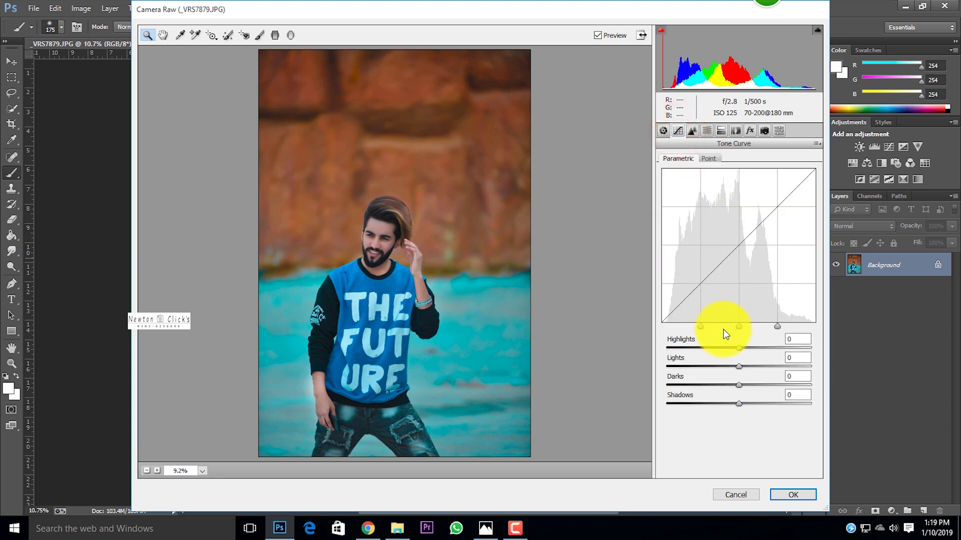
click(709, 159)
click(771, 200)
click(750, 219)
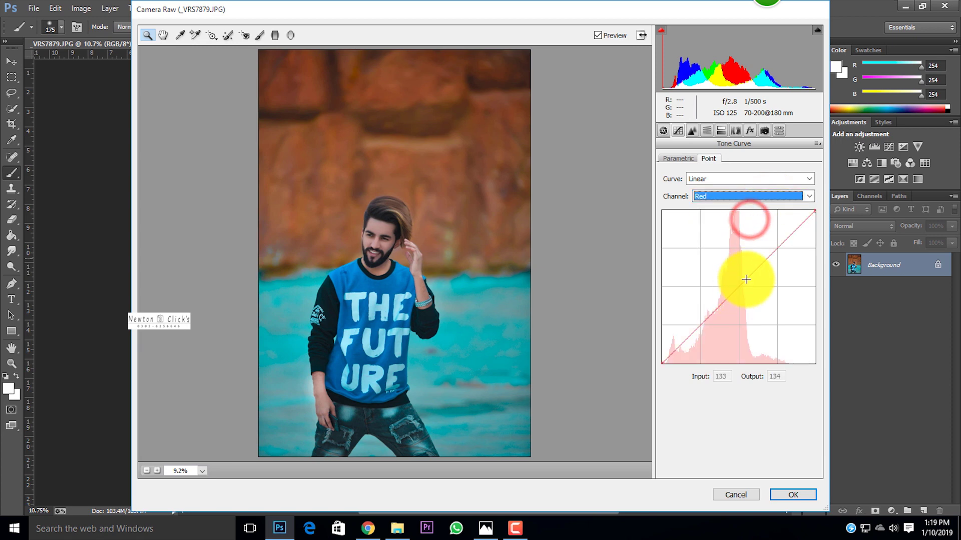
drag(739, 289, 735, 286)
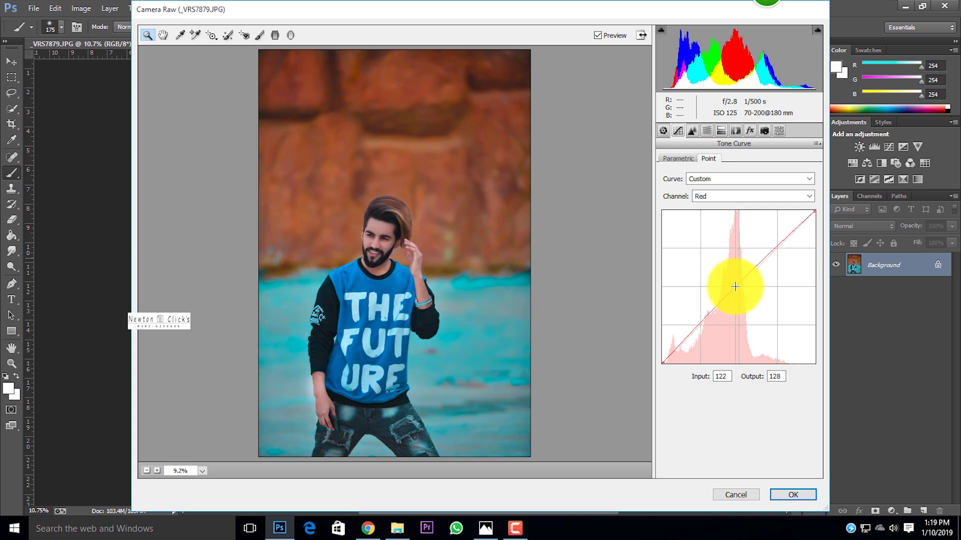
Step: Raise the Green channel's point tone curve slightly, mapping input 159 to output 164
click(728, 201)
click(728, 221)
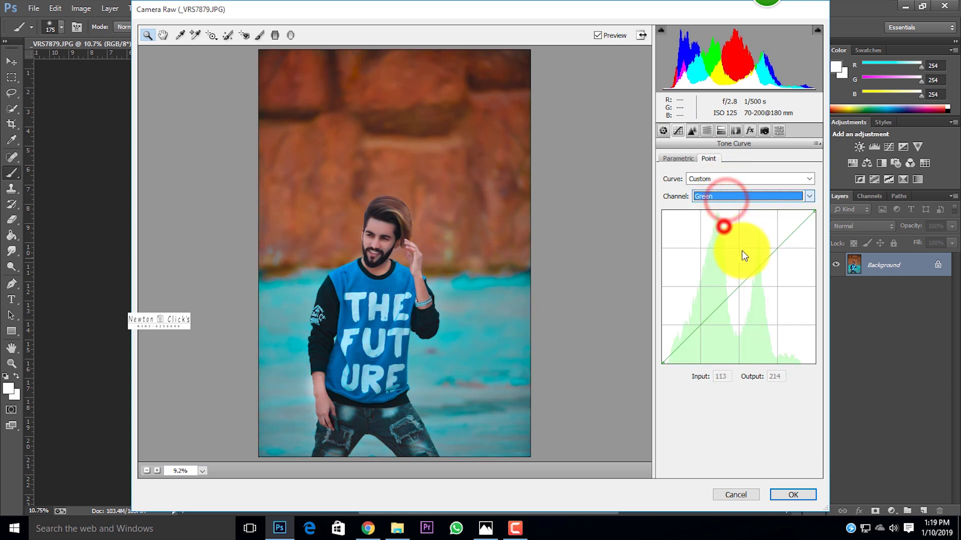
click(762, 265)
drag(760, 265, 757, 265)
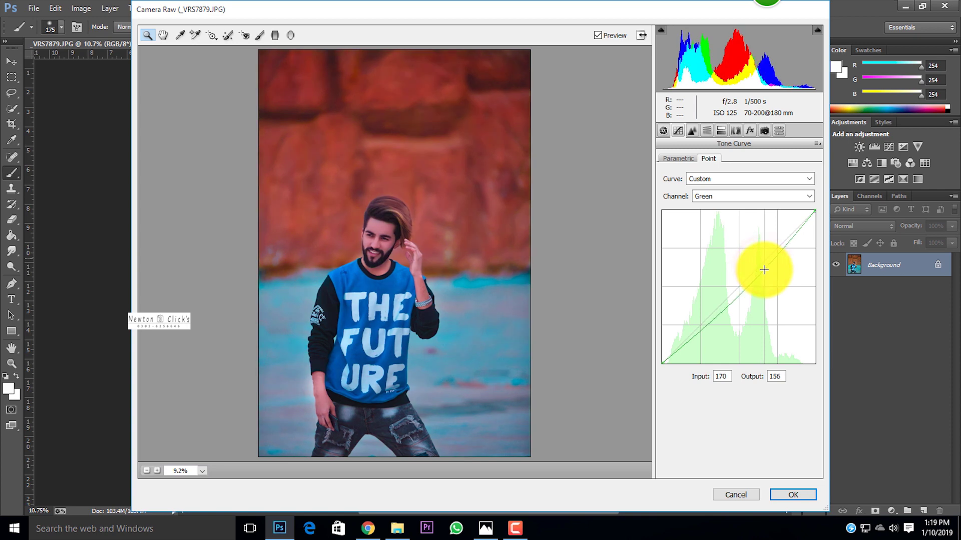
Step: Lift the midtones of the Blue channel's point tone curve, mapping input 126 to output 133
click(717, 197)
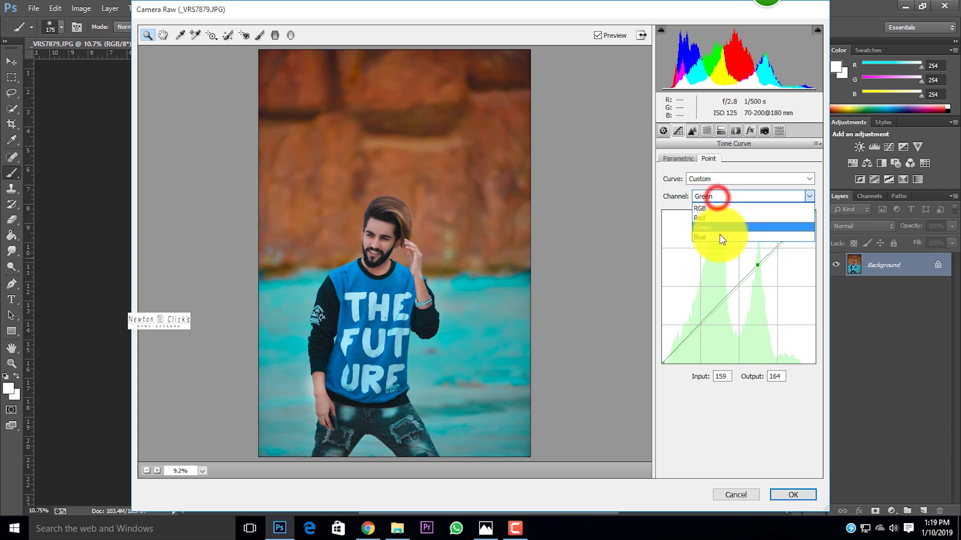
click(720, 235)
drag(739, 291, 730, 281)
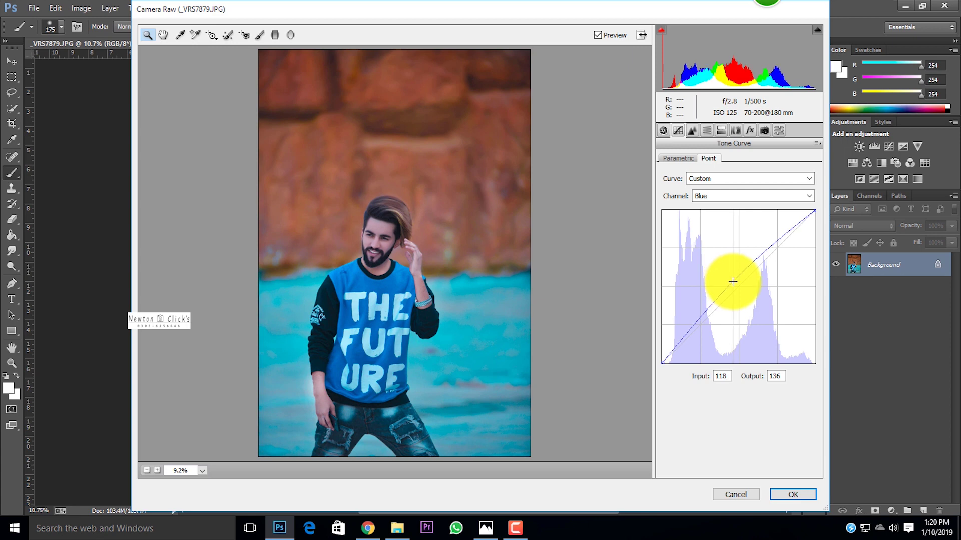
drag(734, 282, 737, 283)
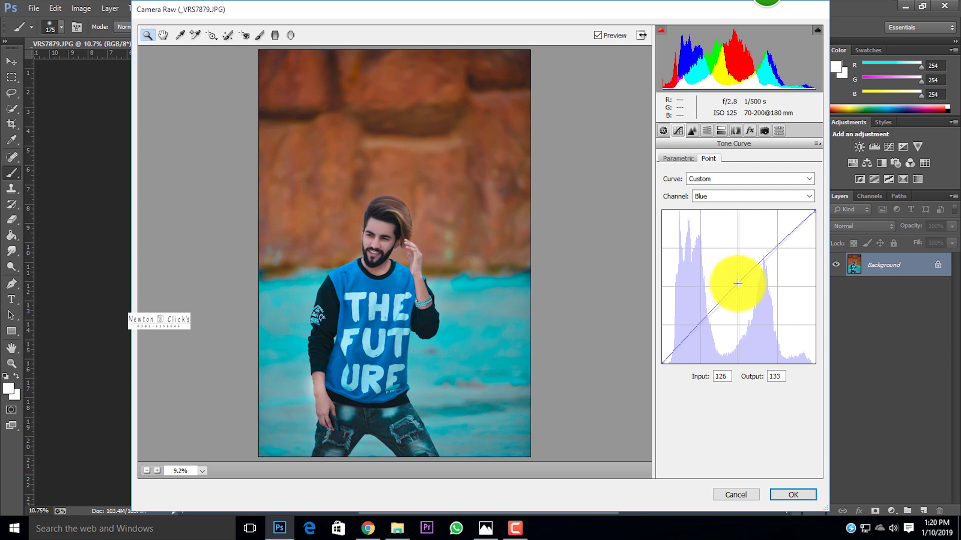
Step: Raise the parametric tone curve's highlights slightly and set the HSL Blues saturation to +18
click(689, 159)
mouse_move(747, 346)
mouse_down()
mouse_move(736, 345)
mouse_move(744, 353)
mouse_up()
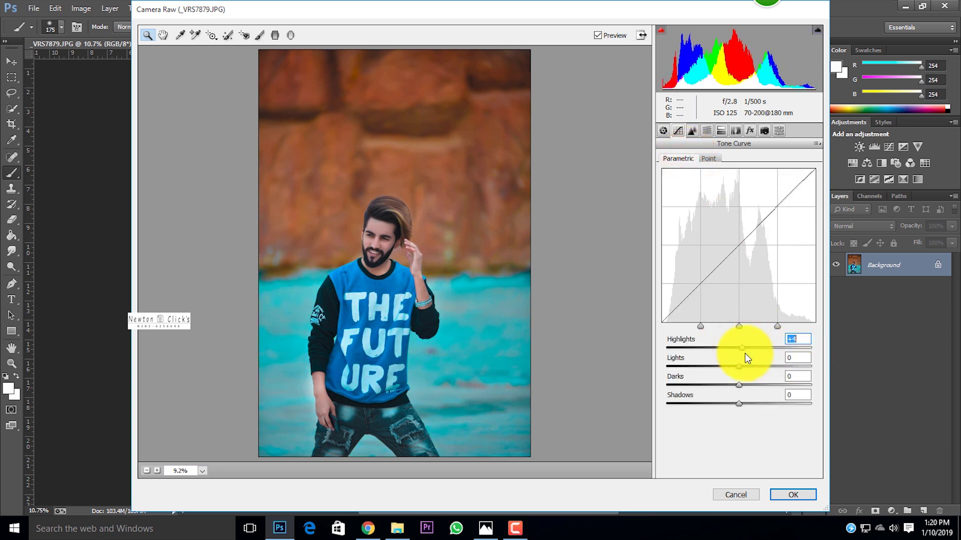
click(706, 131)
mouse_move(738, 313)
mouse_down()
mouse_move(762, 316)
mouse_move(752, 315)
mouse_up()
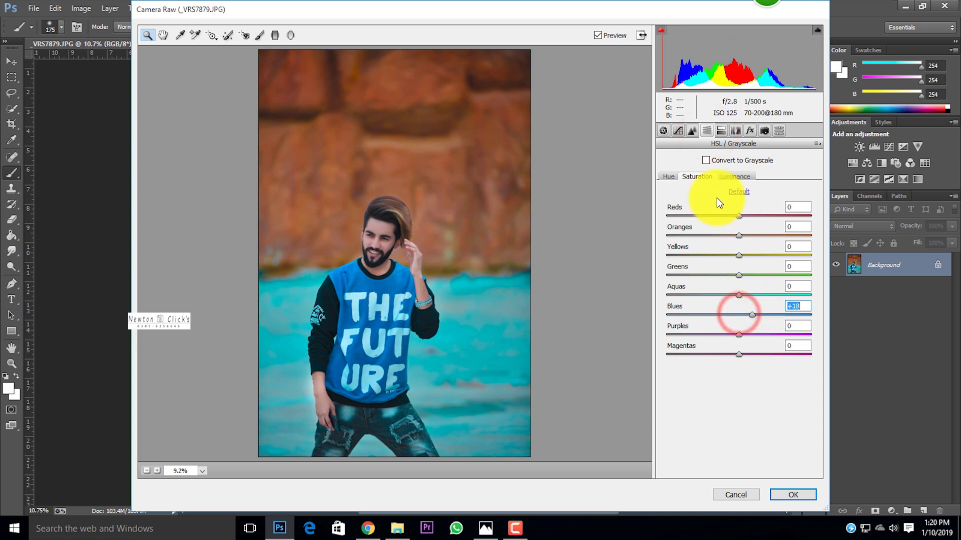
Step: Split-tone the photo with highlights at hue 48 and saturation 22, and shadows at hue 252 and saturation 7
click(720, 131)
drag(676, 197, 698, 197)
drag(674, 290, 820, 289)
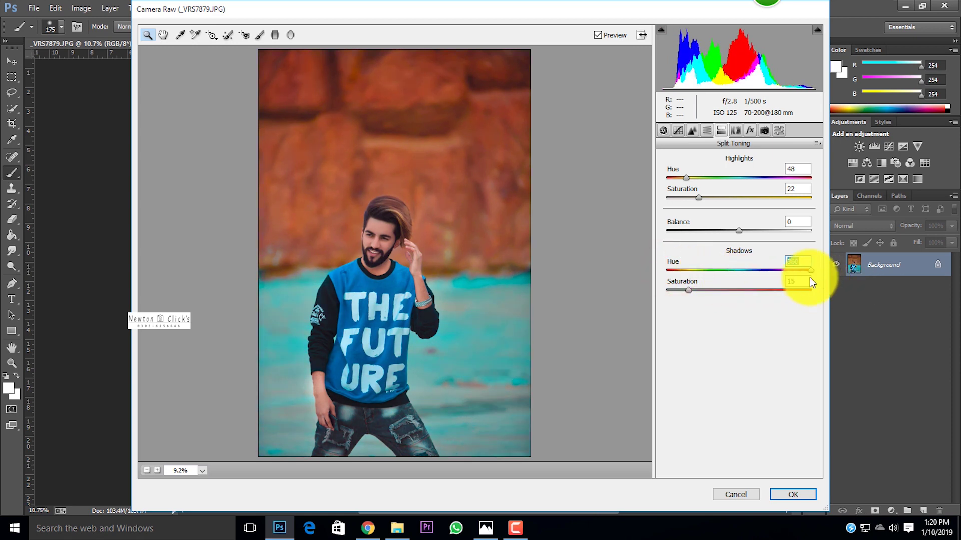
mouse_move(787, 274)
mouse_down()
mouse_move(764, 272)
mouse_move(779, 272)
mouse_up()
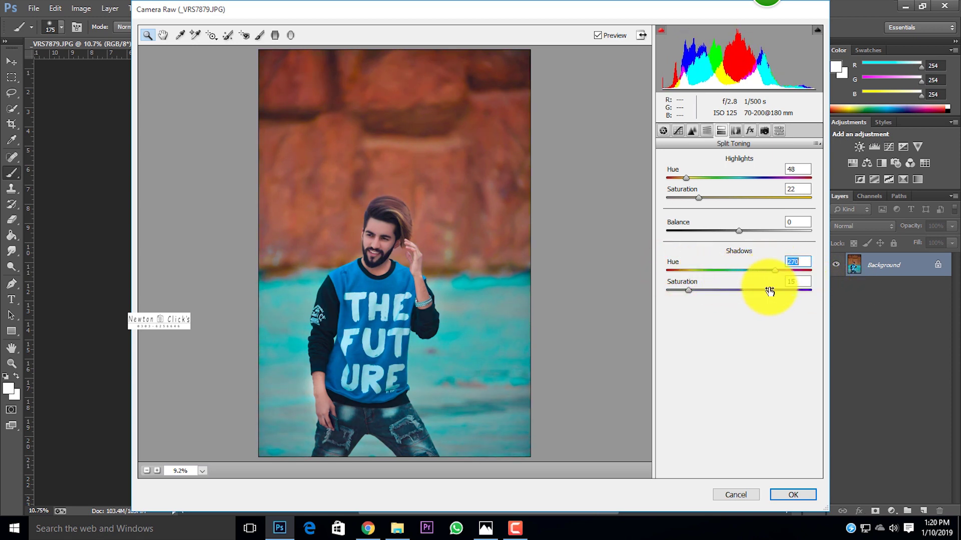
drag(679, 292, 677, 291)
drag(776, 274, 707, 272)
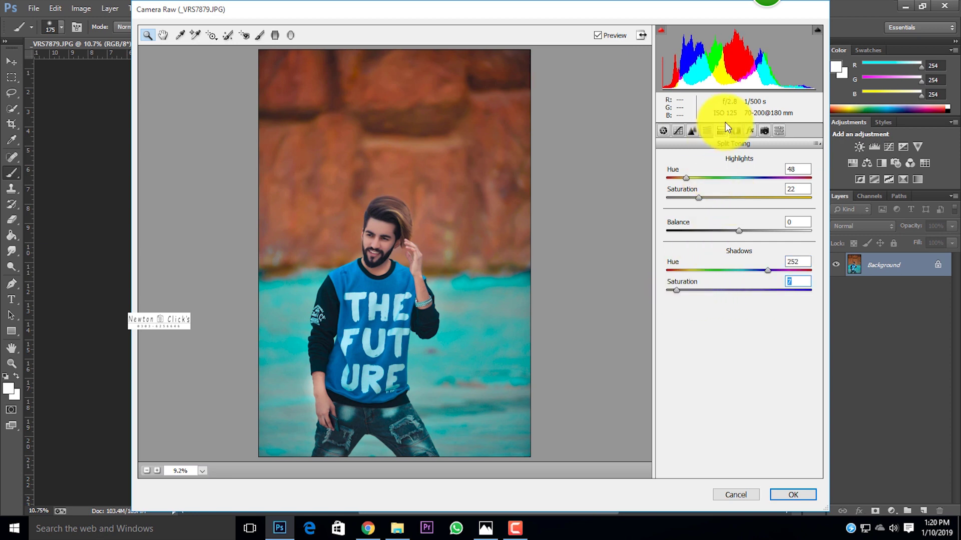
Step: Darken the photo's edges with a Highlight Priority post-crop vignette at an amount of -17
click(738, 130)
click(698, 158)
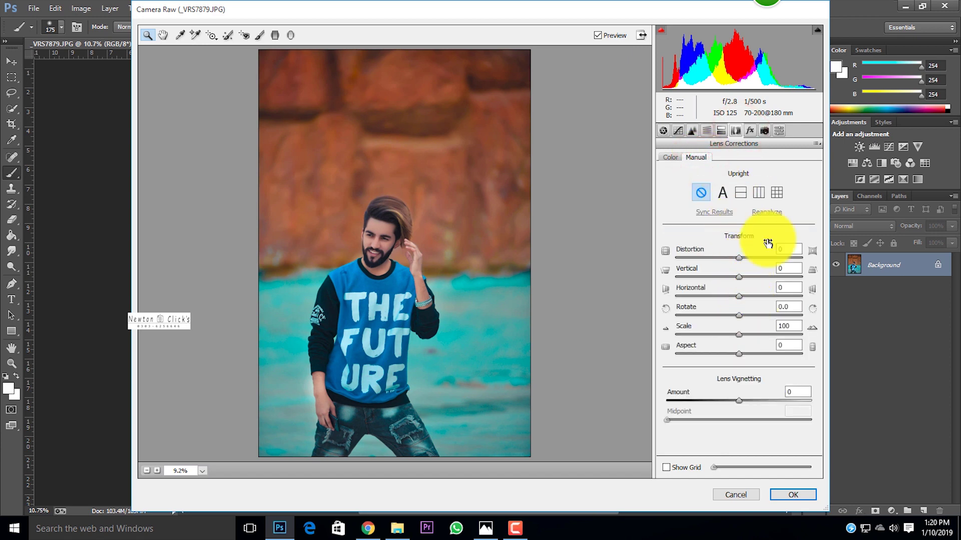
click(752, 130)
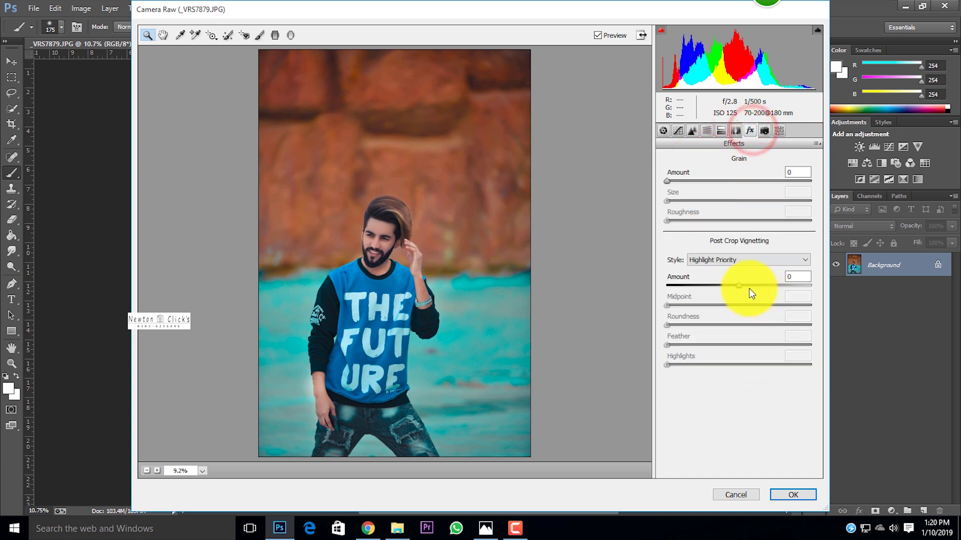
drag(740, 286, 731, 285)
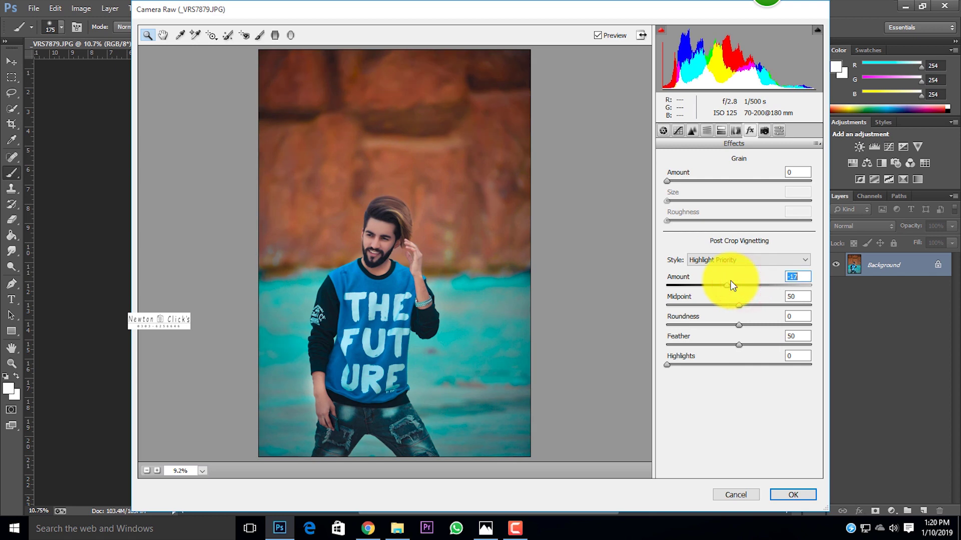
Step: In Camera Calibration, set the Red Primary saturation to +7 and leave its hue reset to 0
click(764, 132)
drag(740, 261, 758, 269)
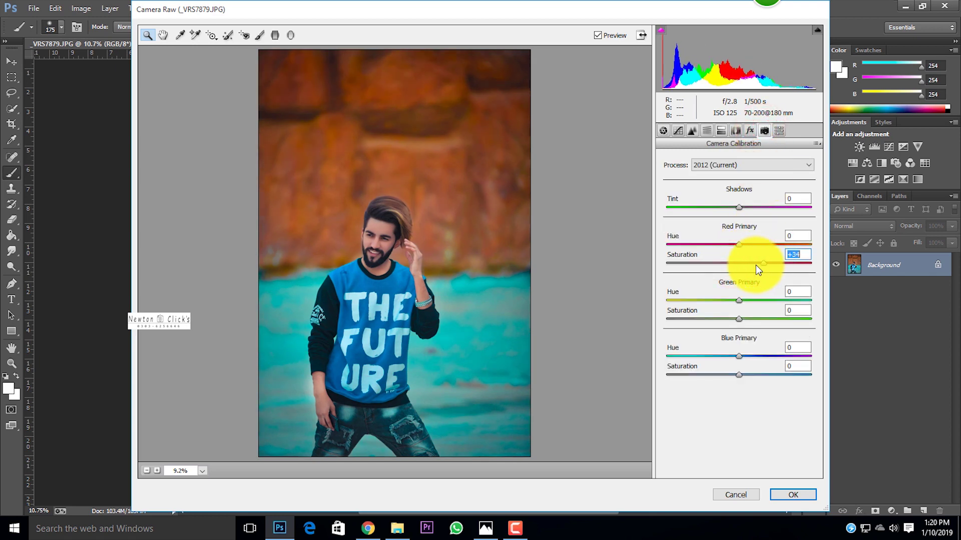
drag(740, 245, 736, 247)
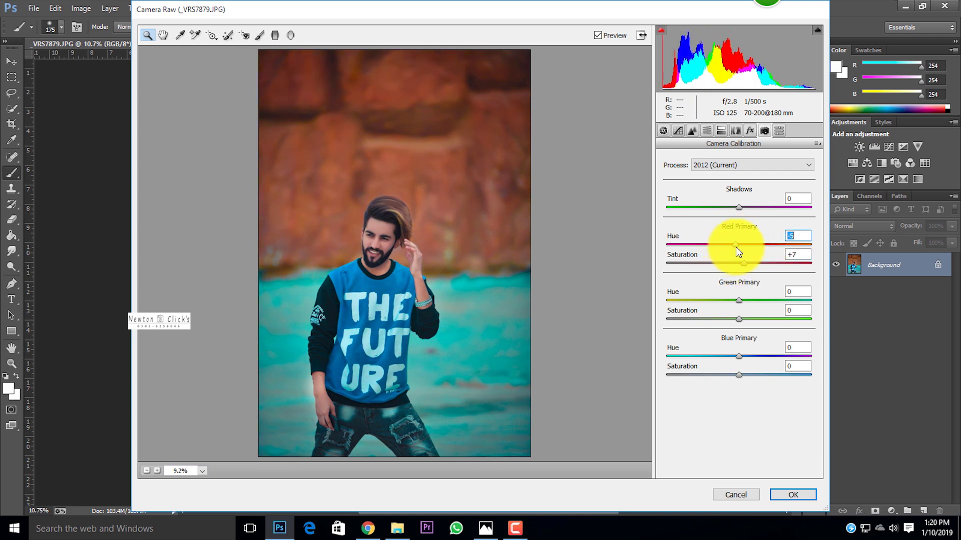
double_click(736, 245)
Step: Set the Green Primary saturation to -1, raise the Green Primary hue, and adjust the Blue Primary
mouse_move(741, 319)
mouse_down()
mouse_move(819, 322)
mouse_move(657, 312)
mouse_move(804, 316)
mouse_move(663, 309)
mouse_move(800, 317)
mouse_move(749, 326)
mouse_up()
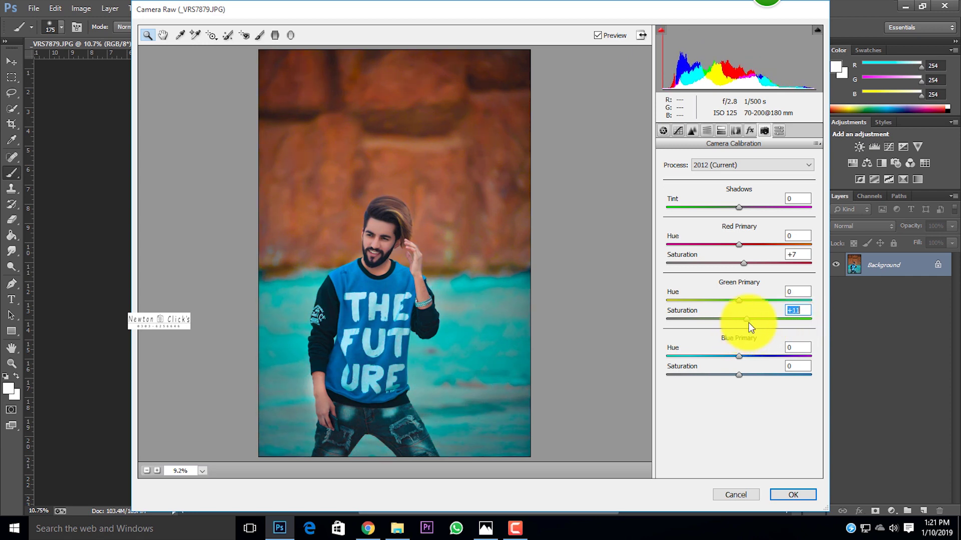
drag(740, 323, 767, 296)
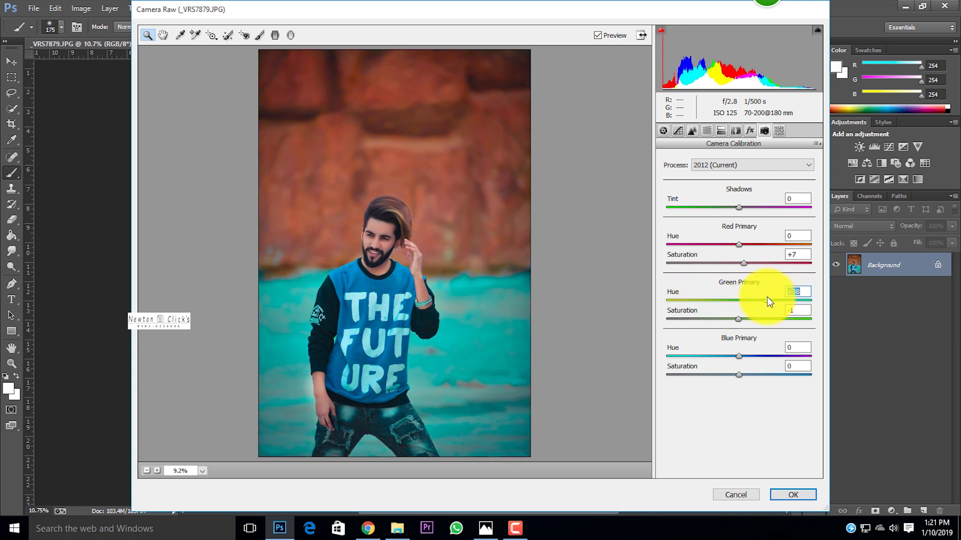
drag(739, 376, 753, 357)
Step: In a new Camera Raw pass, set the highlights to +3, lower the blacks slightly and fine-tune the clarity
mouse_move(739, 283)
mouse_down()
mouse_move(790, 280)
mouse_move(745, 283)
mouse_up()
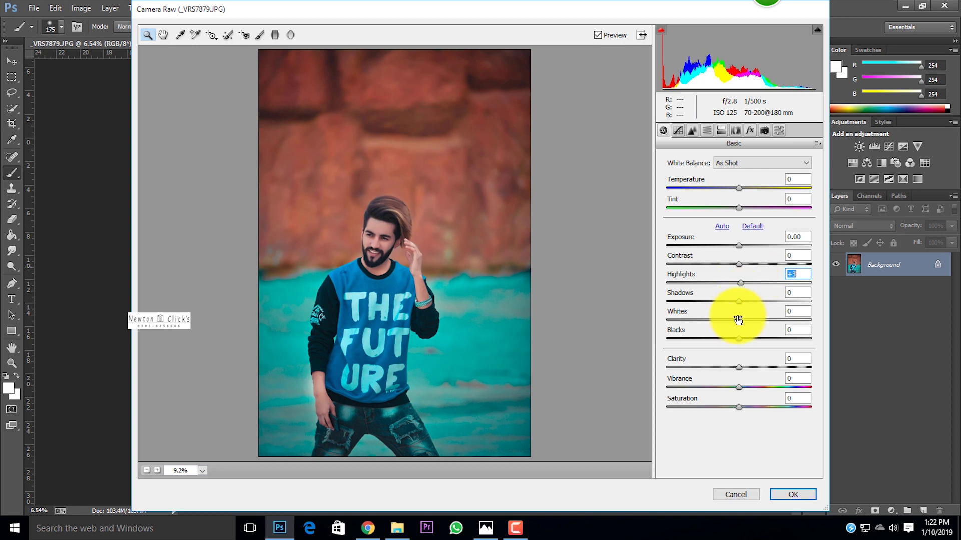
mouse_move(740, 338)
mouse_down()
mouse_move(729, 333)
mouse_move(741, 330)
mouse_move(737, 336)
mouse_up()
click(740, 367)
Step: Split-tone the highlights with hue 80 and saturation 18, and apply the Camera Raw adjustments
click(721, 130)
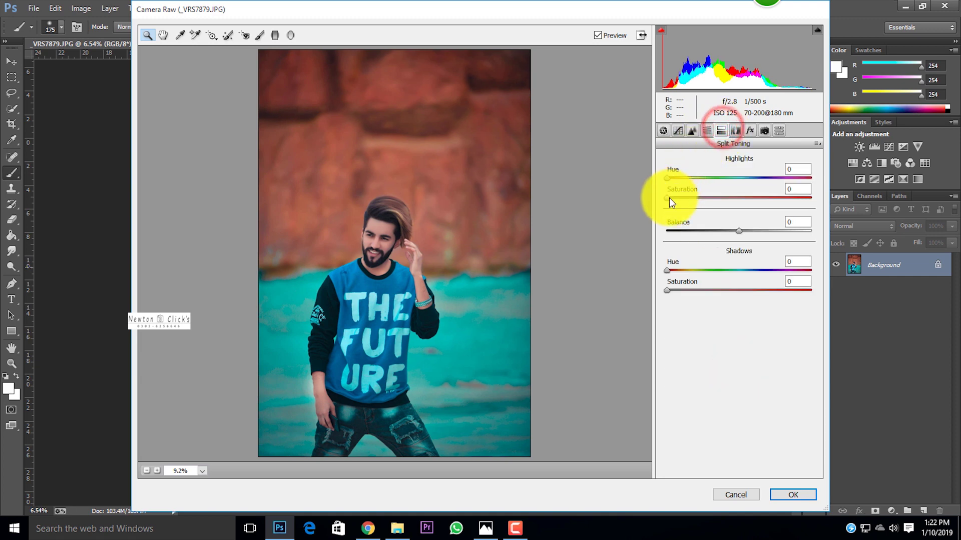
drag(669, 189, 700, 185)
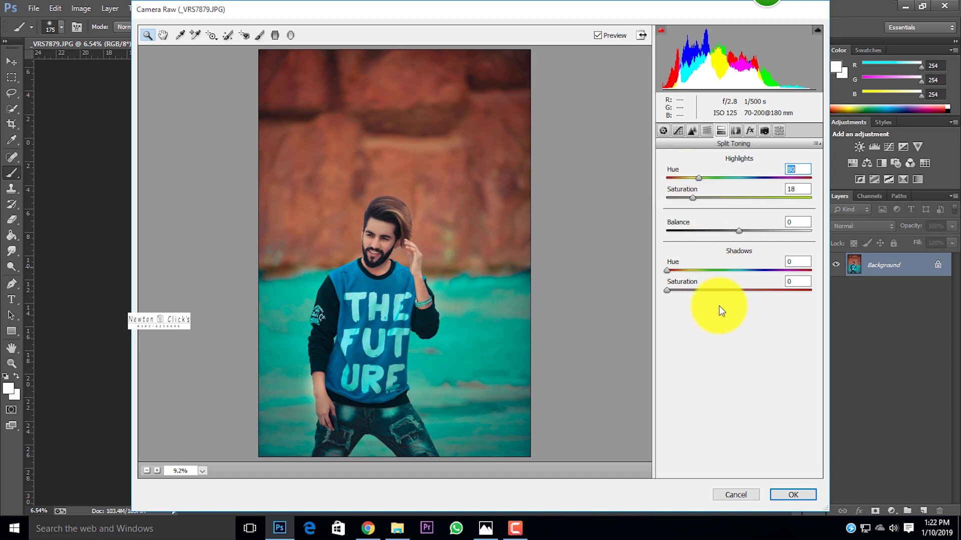
click(795, 497)
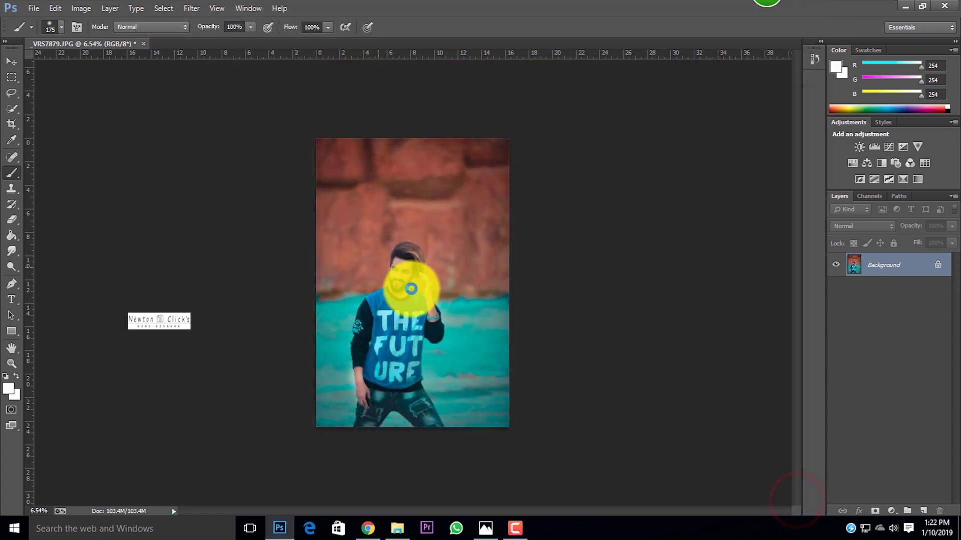
Step: Reopen Camera Raw on the portrait, increase the clarity noticeably and apply it
scroll(404, 291, up, 10)
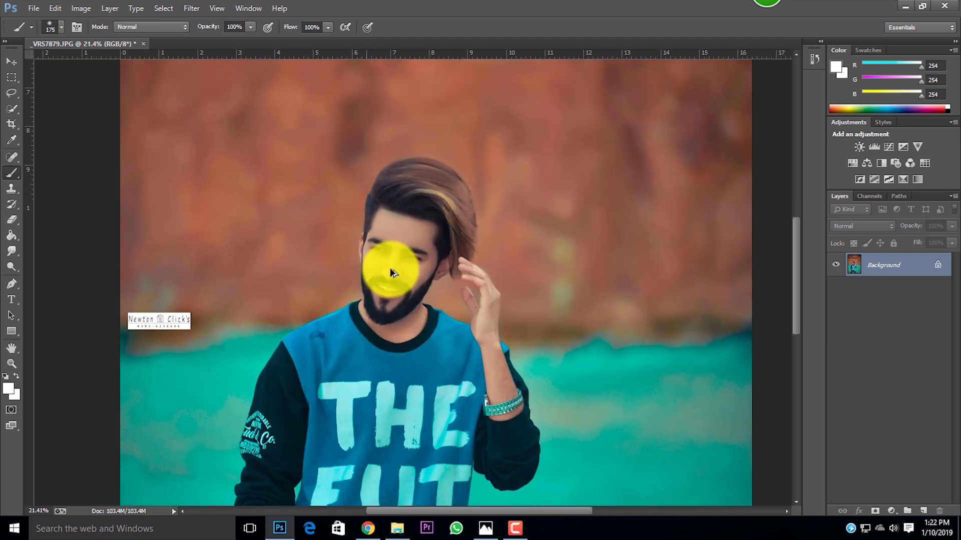
scroll(395, 249, down, 10)
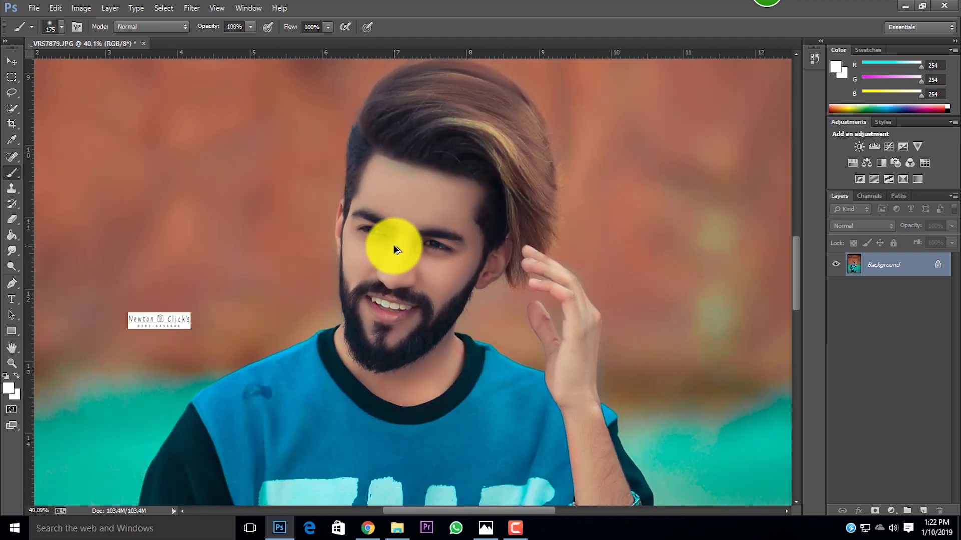
scroll(395, 249, up, 1)
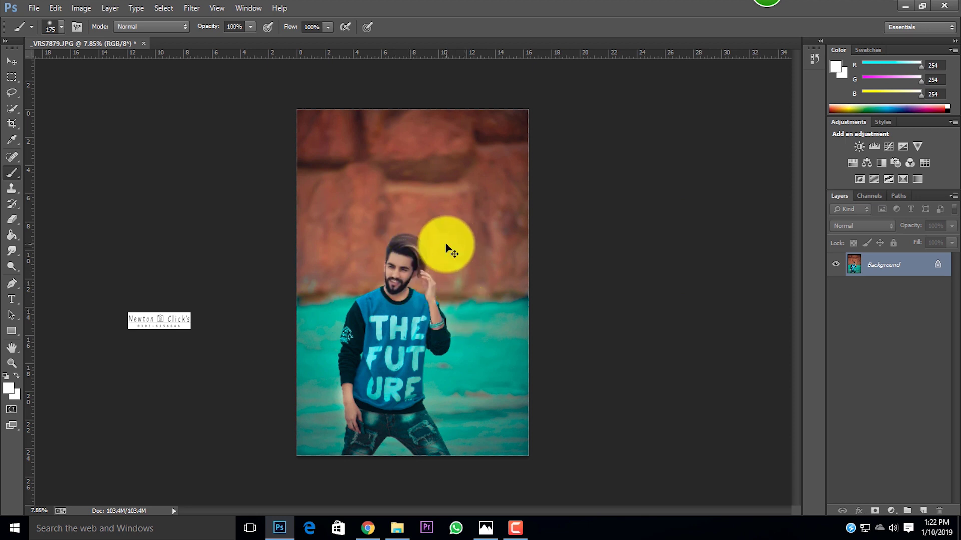
key(ctrl+shift+a)
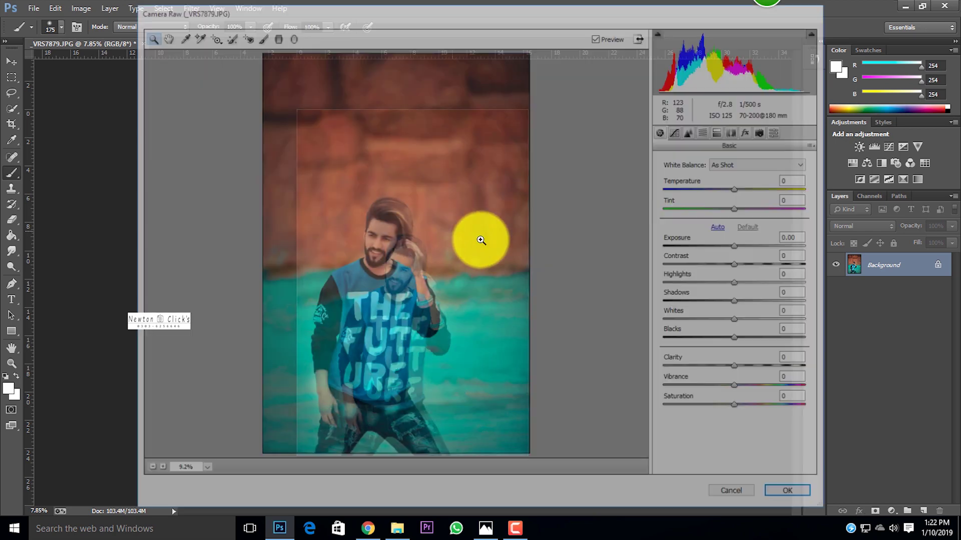
mouse_move(765, 367)
mouse_down()
mouse_move(857, 378)
mouse_move(758, 374)
mouse_move(773, 372)
mouse_up()
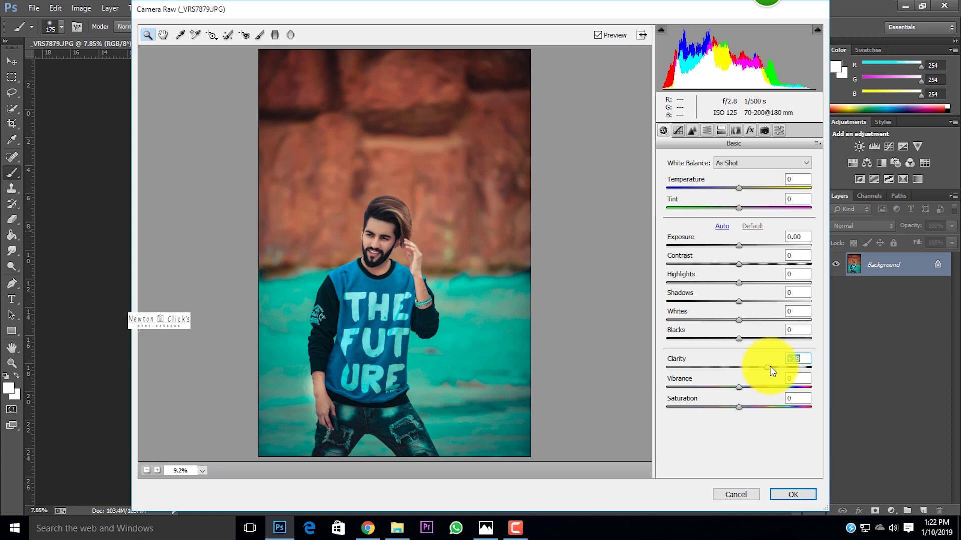
click(803, 494)
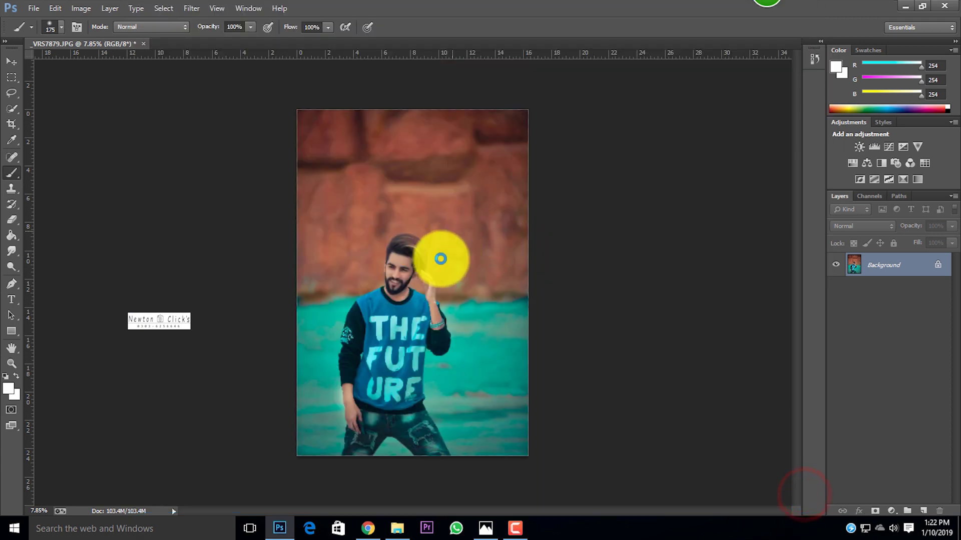
scroll(403, 276, up, 3)
scroll(406, 278, up, 2)
scroll(405, 278, down, 5)
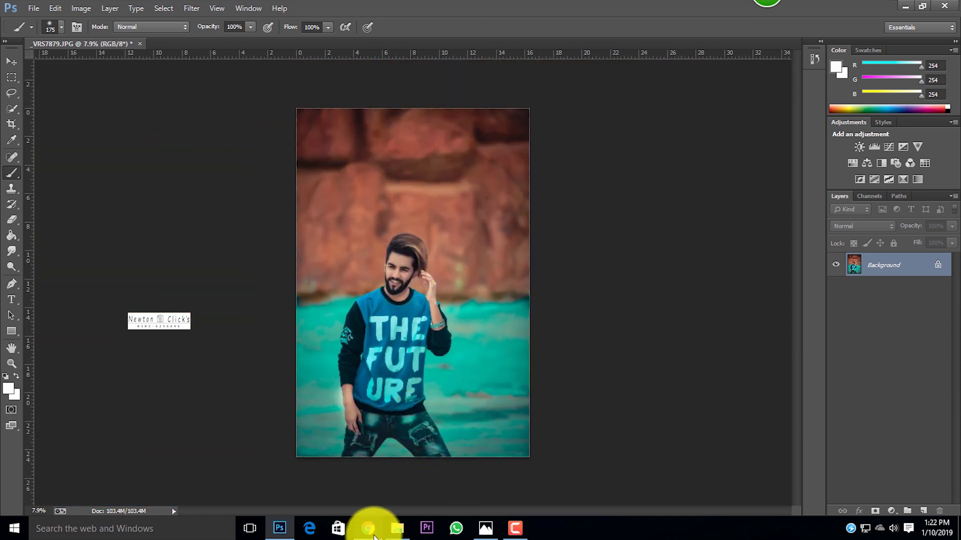
Step: Place the black marble texture image from the desktop's New folder (9) over the portrait as a new layer
mouse_move(401, 532)
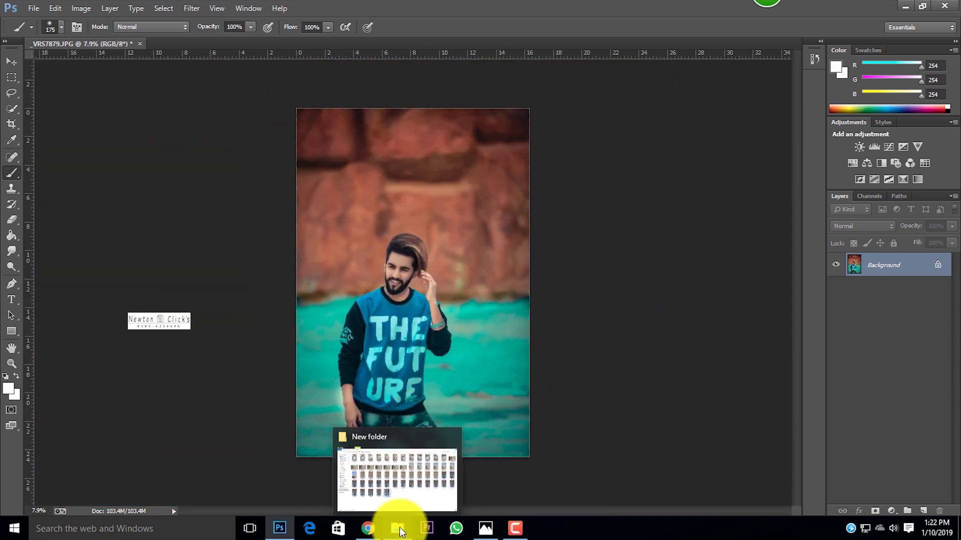
click(906, 6)
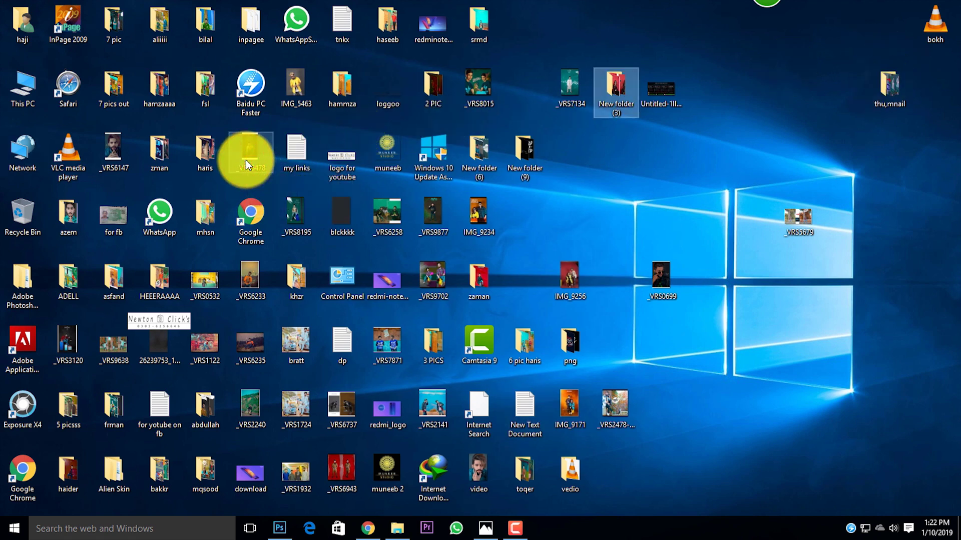
double_click(533, 142)
scroll(546, 231, down, 5)
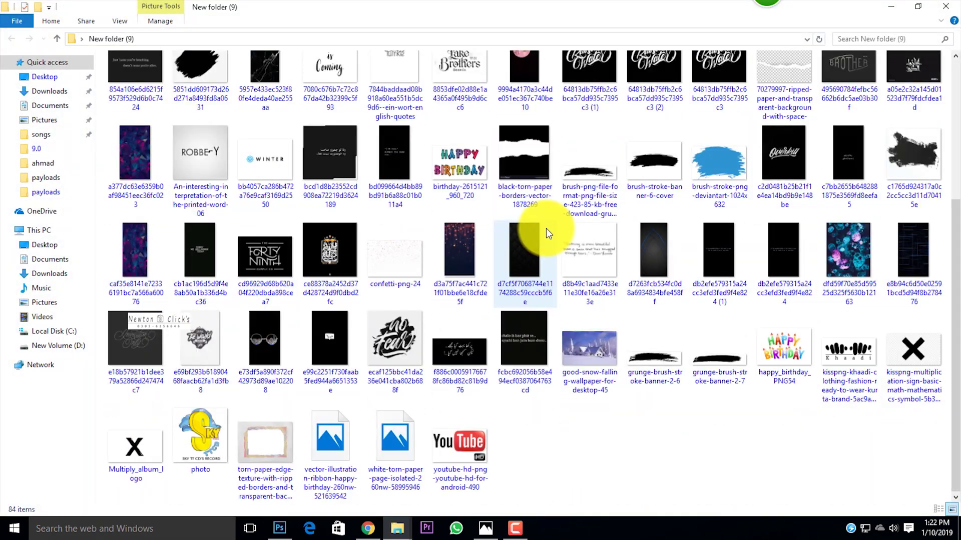
scroll(545, 228, up, 5)
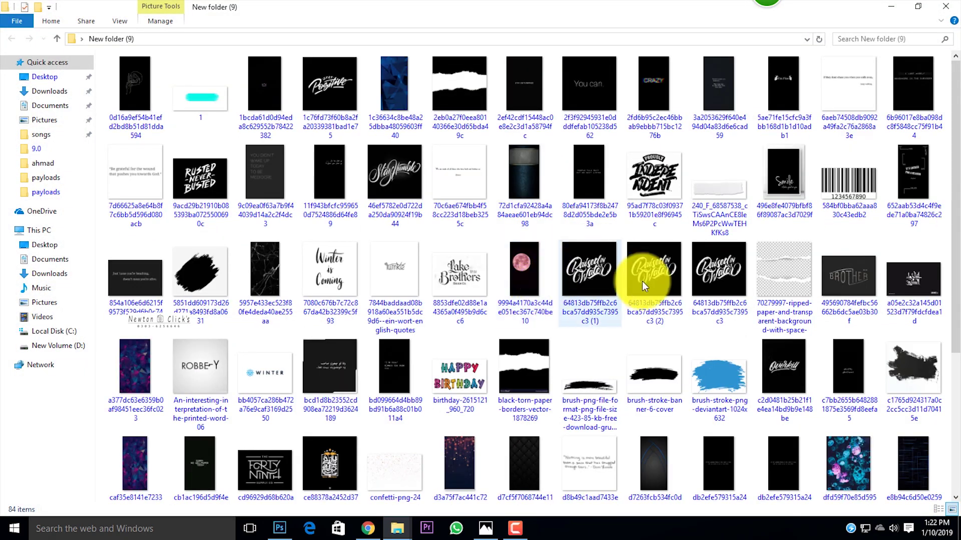
drag(271, 258, 576, 80)
click(603, 26)
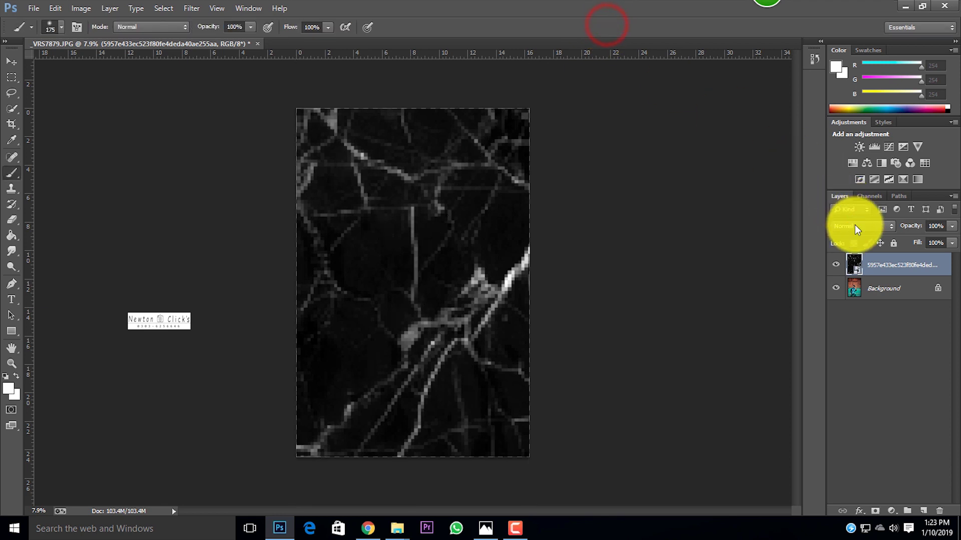
Step: Blend the marble texture layer in Soft Light mode and lower its opacity to 13%
click(855, 226)
click(846, 159)
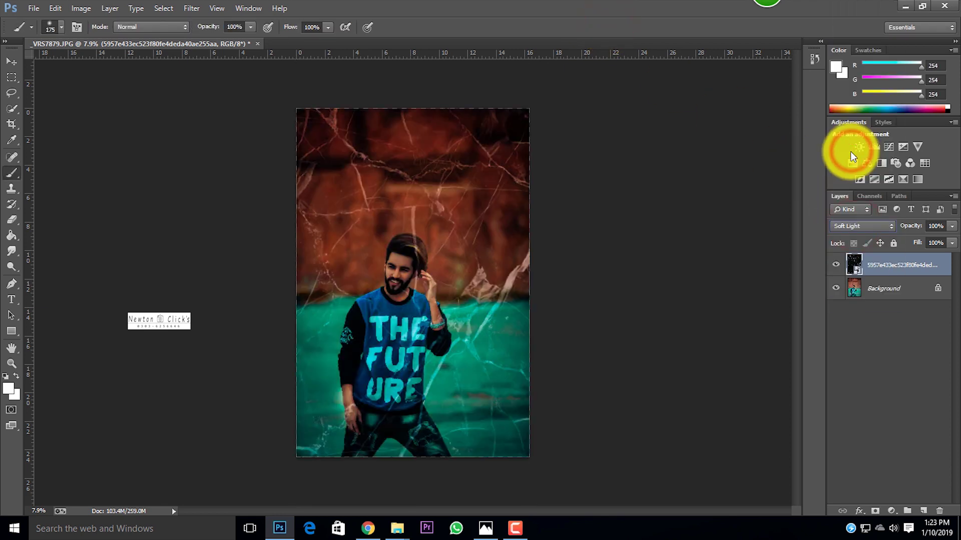
drag(952, 226, 898, 239)
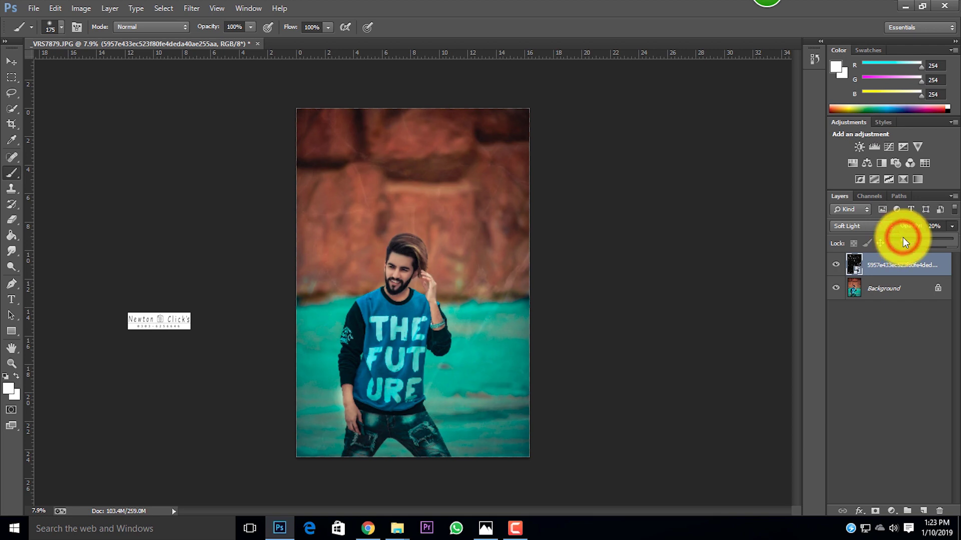
Step: Rasterize the marble texture layer so its pixels can be edited
click(430, 266)
click(460, 208)
scroll(395, 260, up, 5)
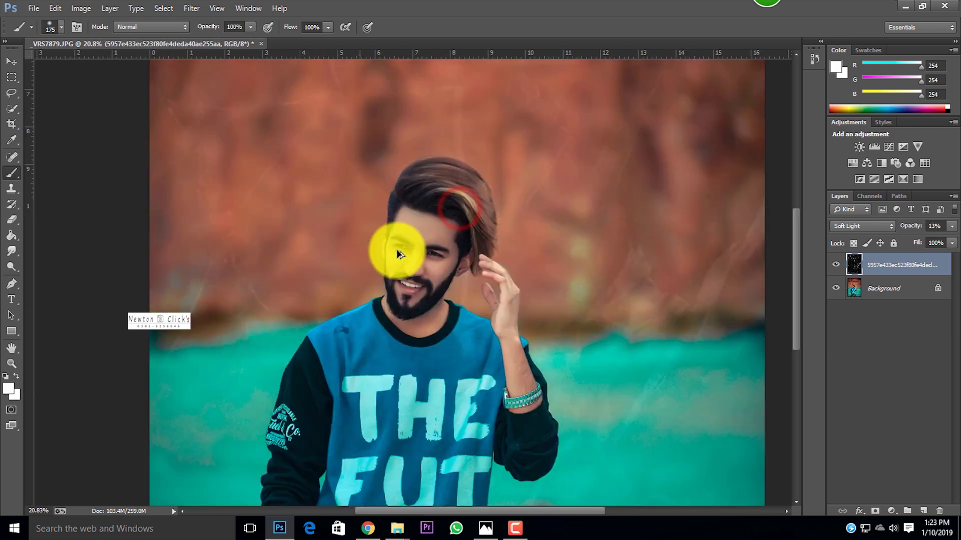
scroll(474, 242, down, 5)
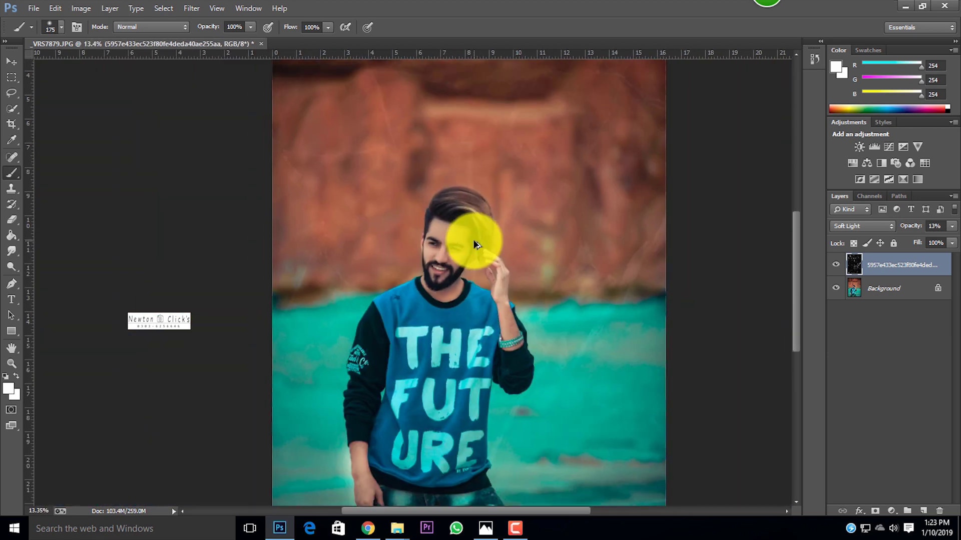
scroll(474, 242, down, 1)
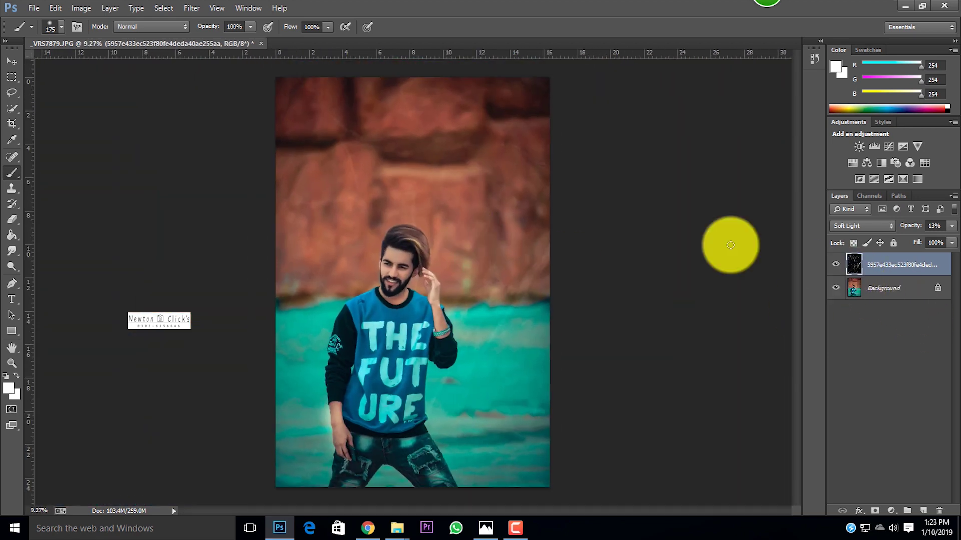
Step: Erase the marble texture over the man with the Eraser enlarged to 800 px
click(9, 224)
click(627, 307)
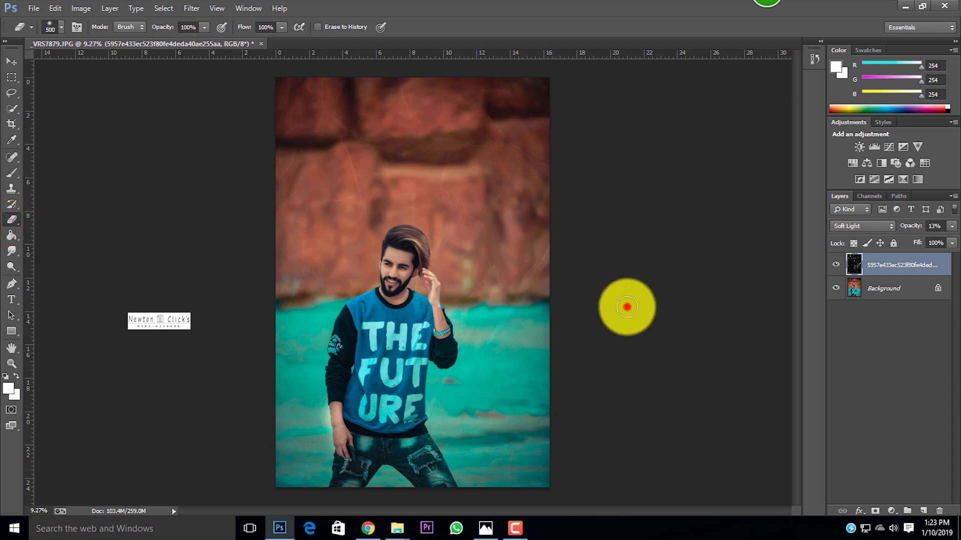
key(bracketright)
key(bracketright)
key(bracketright)
mouse_move(406, 264)
mouse_down()
mouse_move(401, 294)
mouse_move(397, 280)
mouse_move(474, 265)
mouse_up()
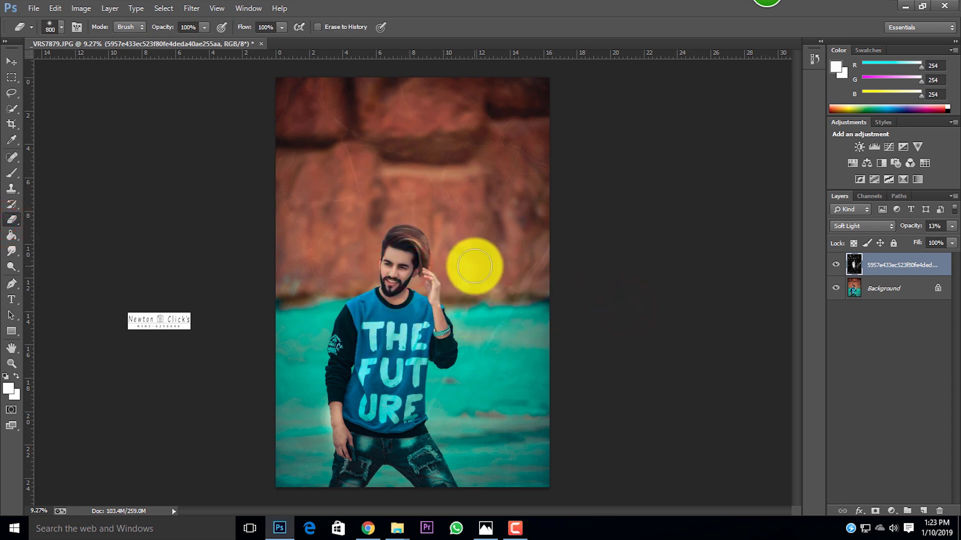
Step: Erase the remaining marble texture over the man's face, beard, sweatshirt, lowered arm and raised hand
mouse_move(399, 253)
mouse_down()
mouse_move(396, 310)
mouse_move(391, 264)
mouse_move(393, 341)
mouse_up()
drag(402, 255, 402, 360)
drag(414, 307, 406, 345)
drag(387, 287, 380, 346)
drag(375, 366, 367, 398)
drag(347, 404, 343, 491)
drag(351, 464, 352, 417)
drag(431, 302, 438, 371)
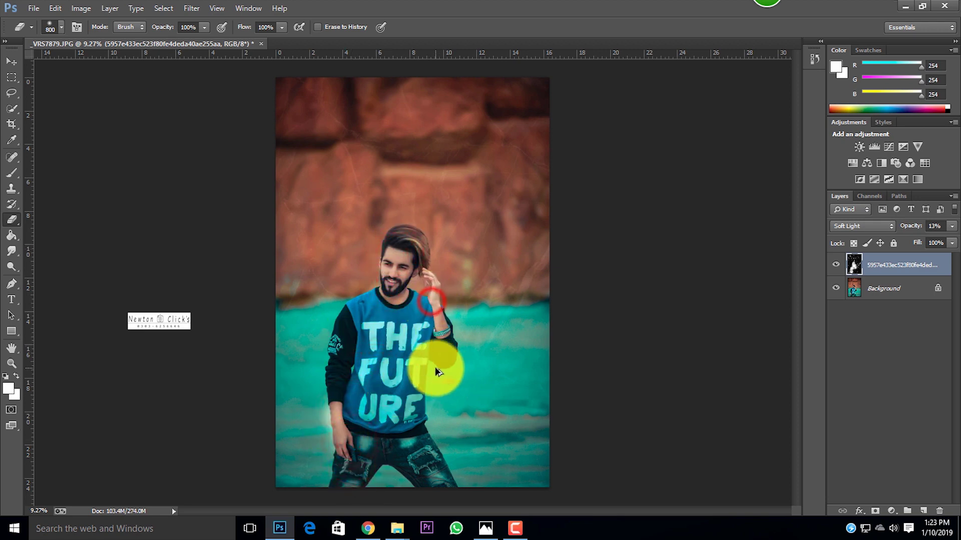
scroll(397, 377, down, 3)
scroll(397, 376, up, 2)
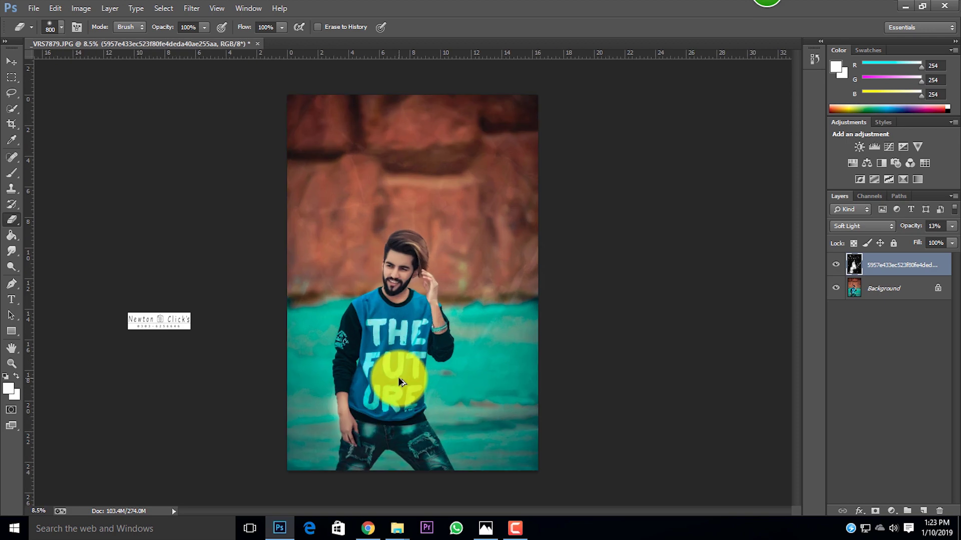
Step: Place the "Proudly Independent" lettering image from New folder (9) over the upper part of the portrait as a new layer
click(368, 529)
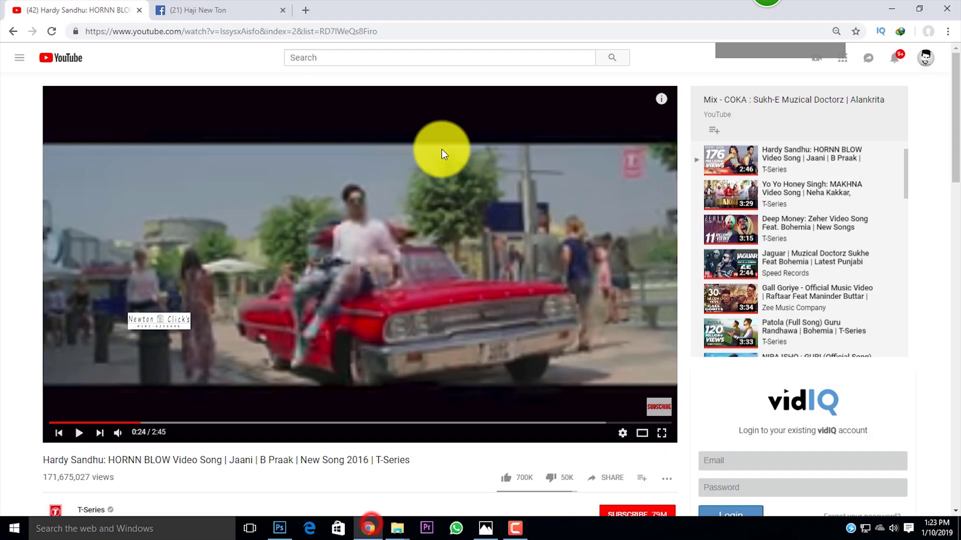
mouse_move(403, 528)
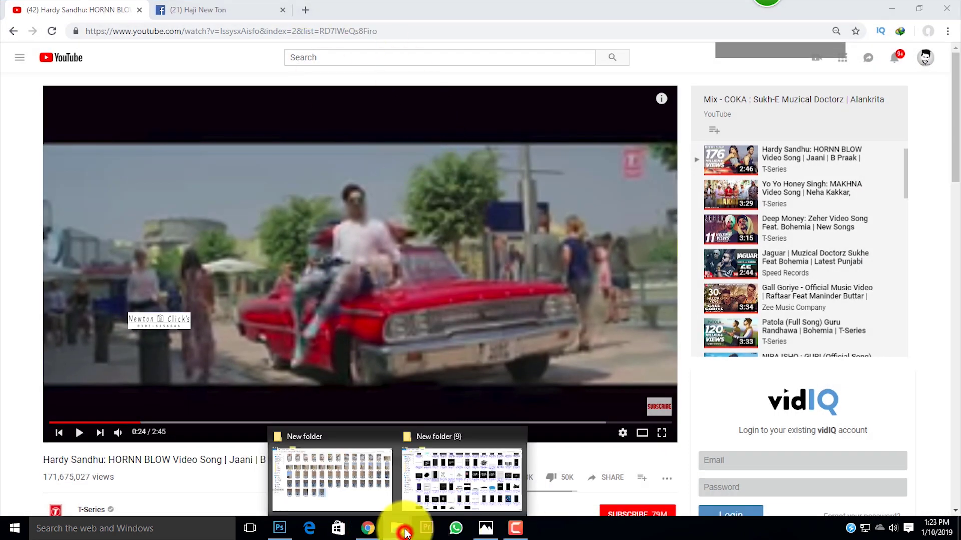
click(465, 478)
scroll(519, 287, up, 1)
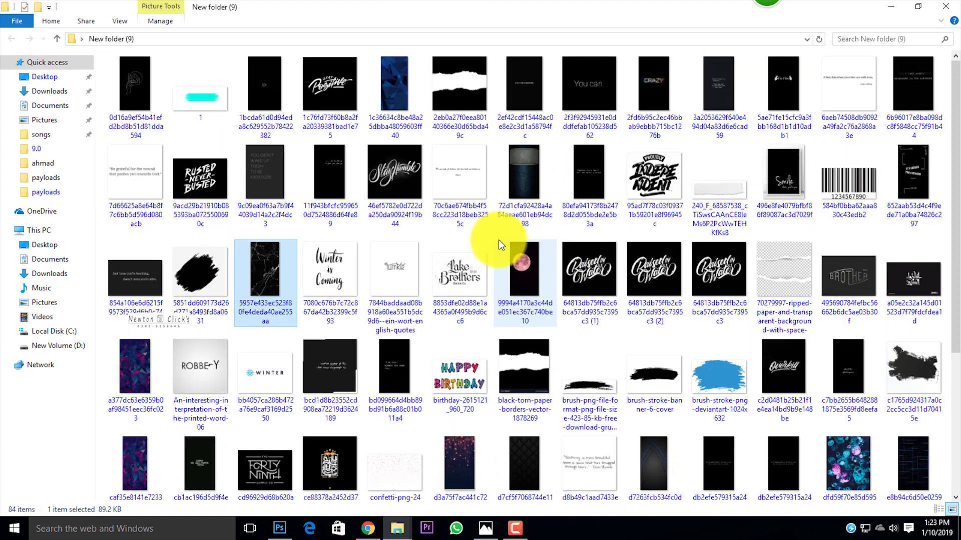
drag(663, 177, 425, 135)
click(605, 27)
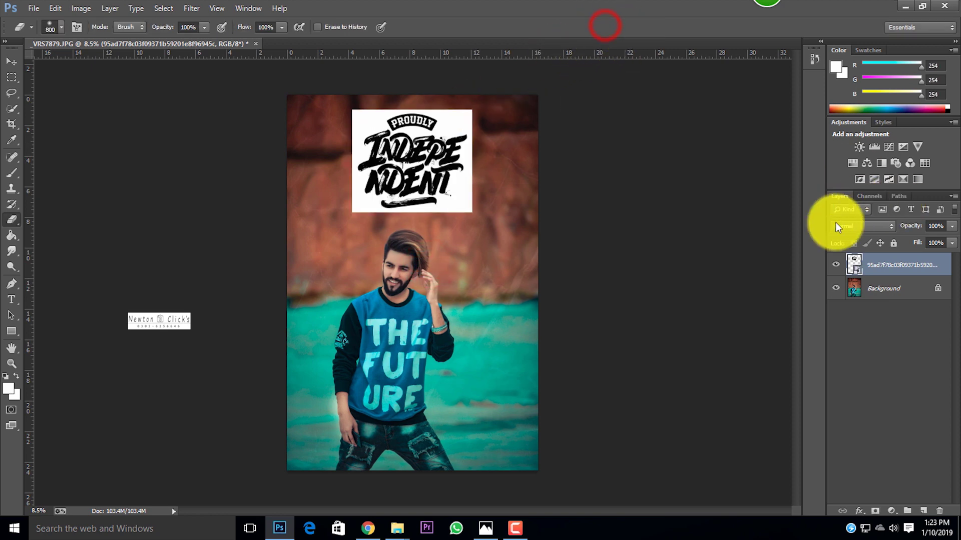
Step: Set the lettering layer's blend mode to Divide and rasterize the layer
click(857, 225)
click(850, 131)
click(849, 225)
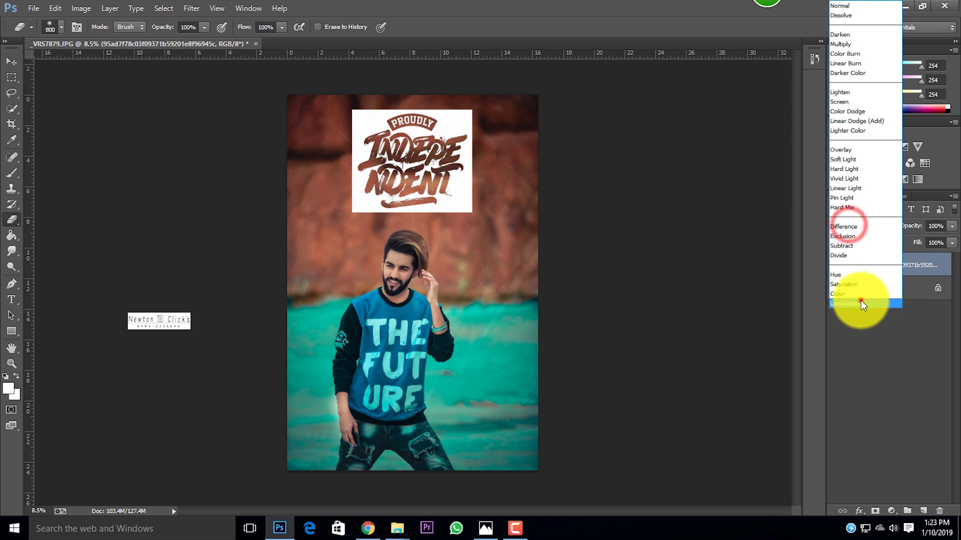
click(856, 299)
key(Down)
key(Down)
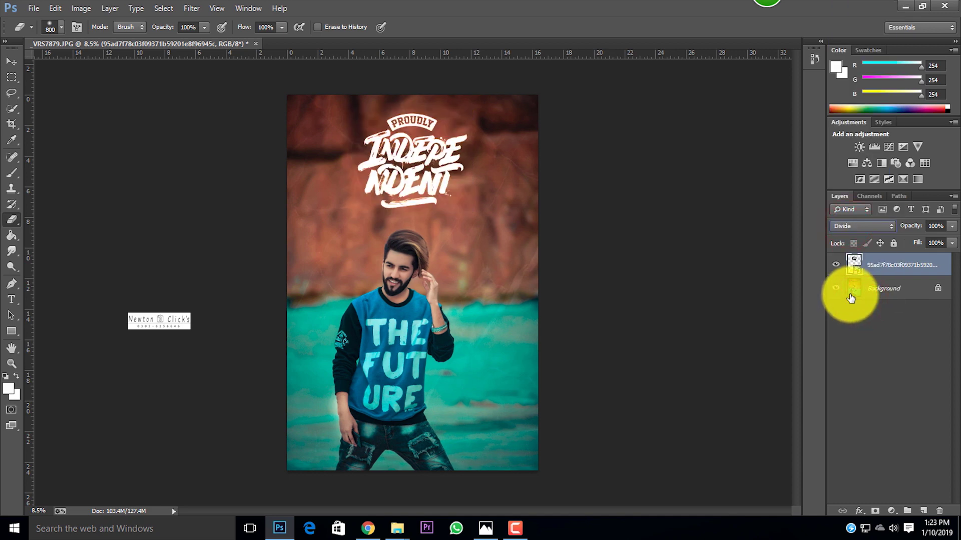
click(488, 220)
click(462, 211)
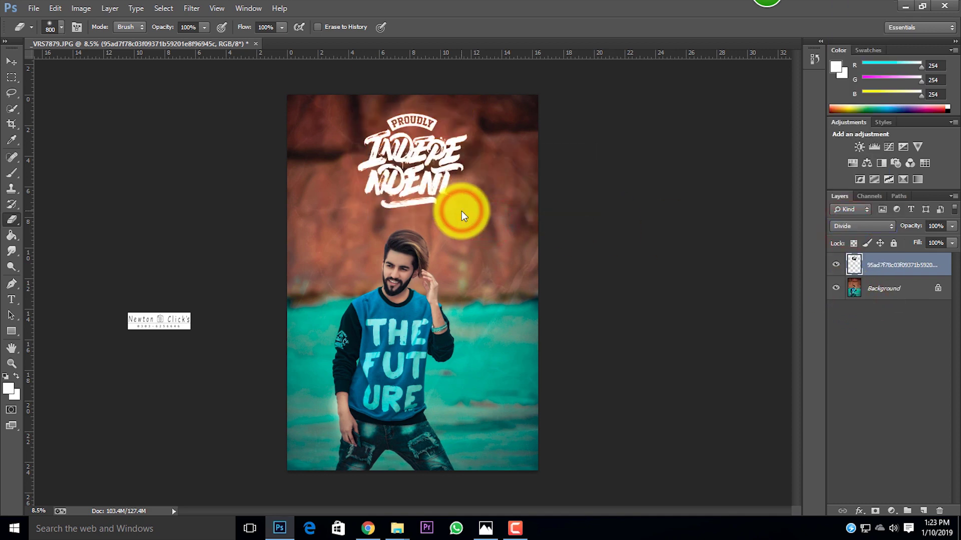
Step: Scale the lettering to about 74%, center it on the upper rock wall, and merge it into the background
key(ctrl+t)
drag(473, 102, 457, 119)
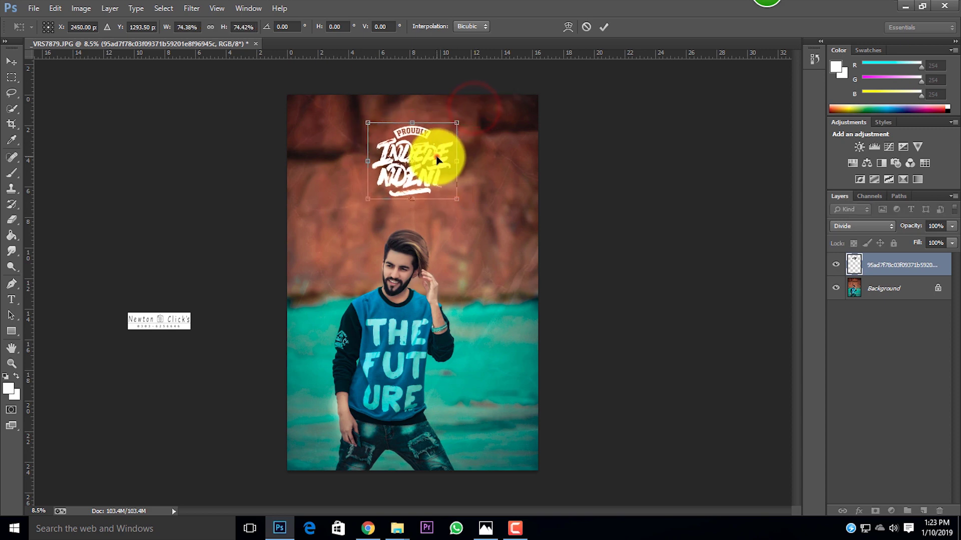
drag(437, 159, 434, 149)
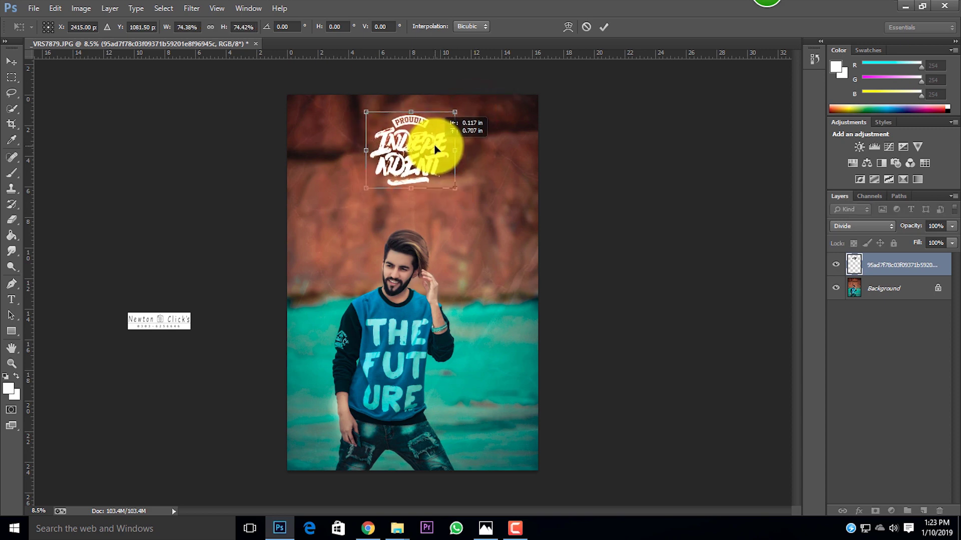
click(606, 27)
scroll(472, 234, up, 3)
key(ctrl+e)
Step: Brighten the skin of the man's face and neck with the Dodge tool, using a brush reduced to 175 px
scroll(386, 279, up, 6)
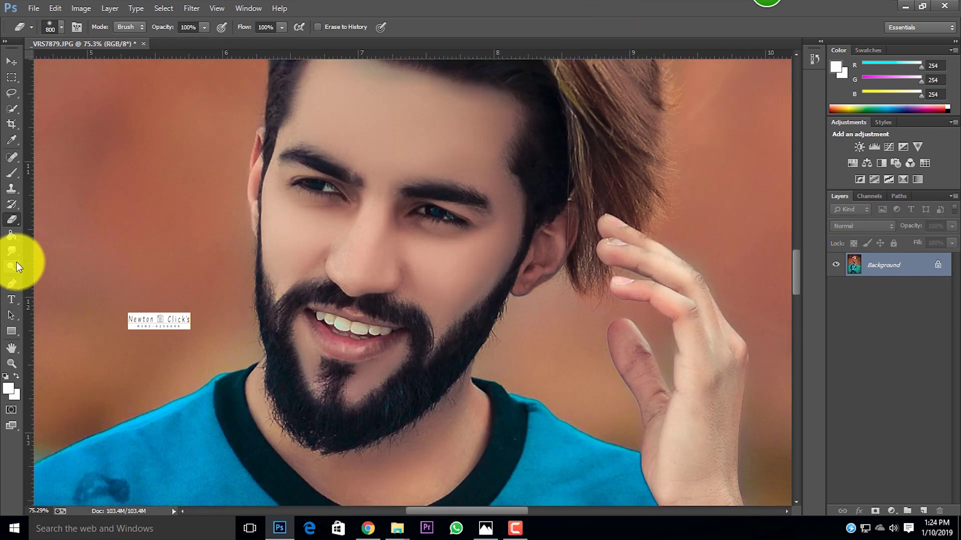
click(13, 265)
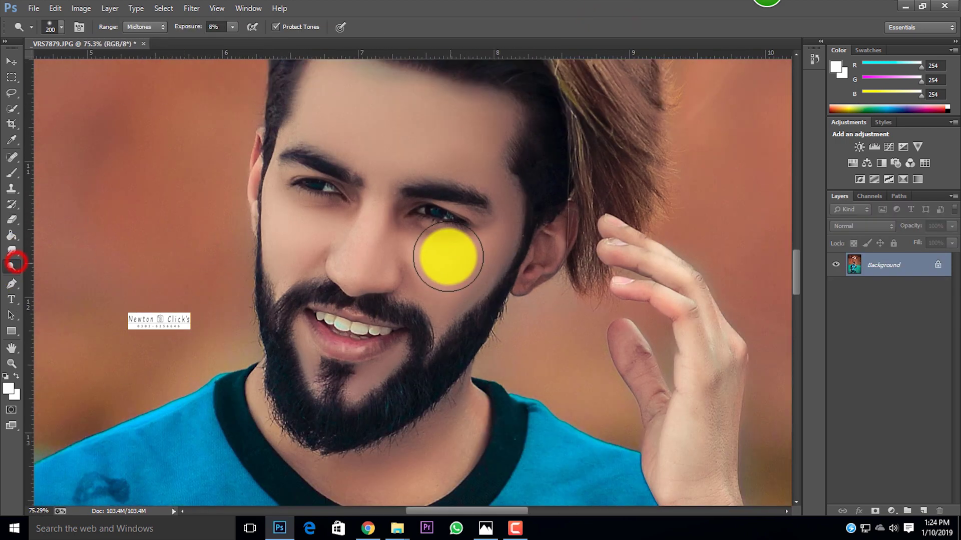
mouse_move(424, 209)
mouse_down()
mouse_move(399, 297)
mouse_move(422, 321)
mouse_move(414, 302)
mouse_move(417, 327)
mouse_move(366, 386)
mouse_move(313, 388)
mouse_move(318, 373)
mouse_move(377, 339)
mouse_up()
scroll(403, 336, down, 5)
scroll(403, 338, down, 2)
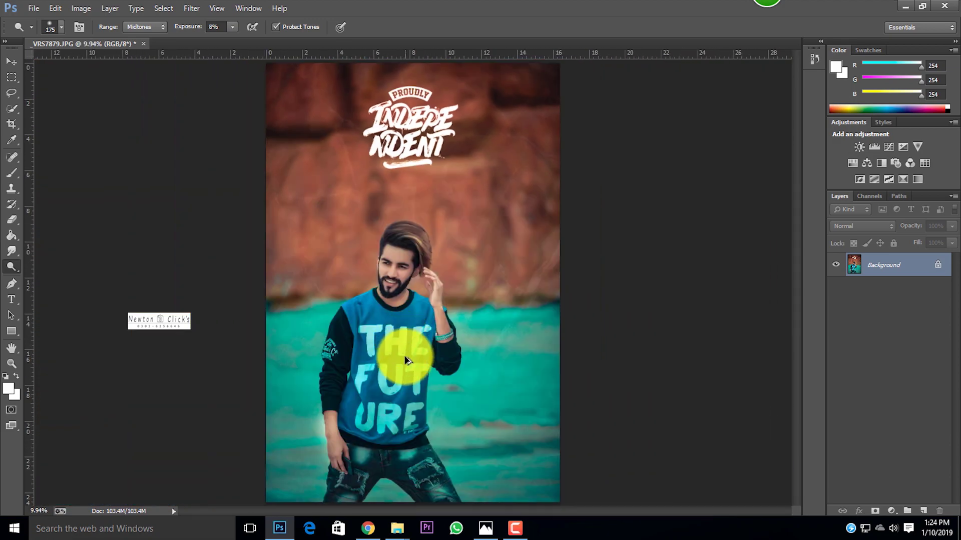
scroll(404, 355, up, 4)
drag(406, 288, 358, 269)
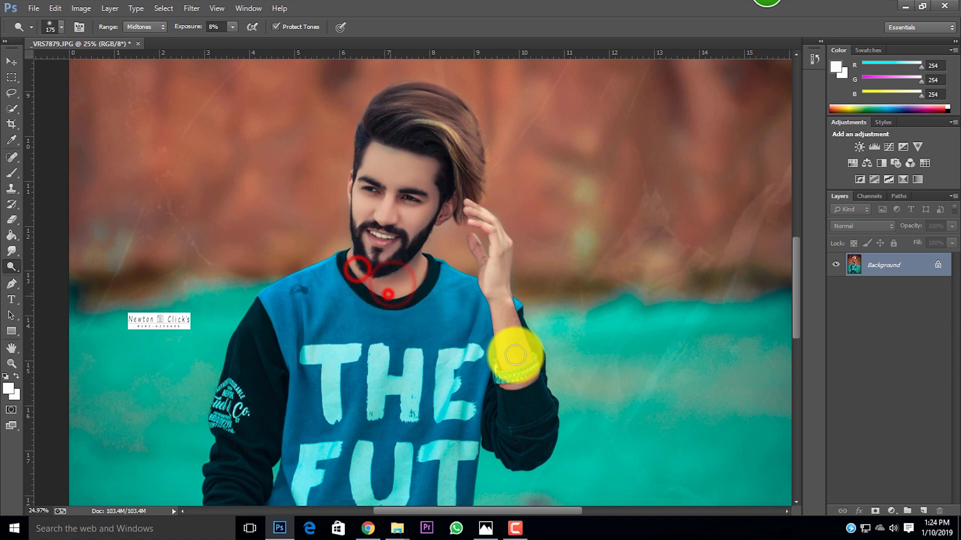
scroll(515, 337, down, 4)
scroll(338, 425, up, 2)
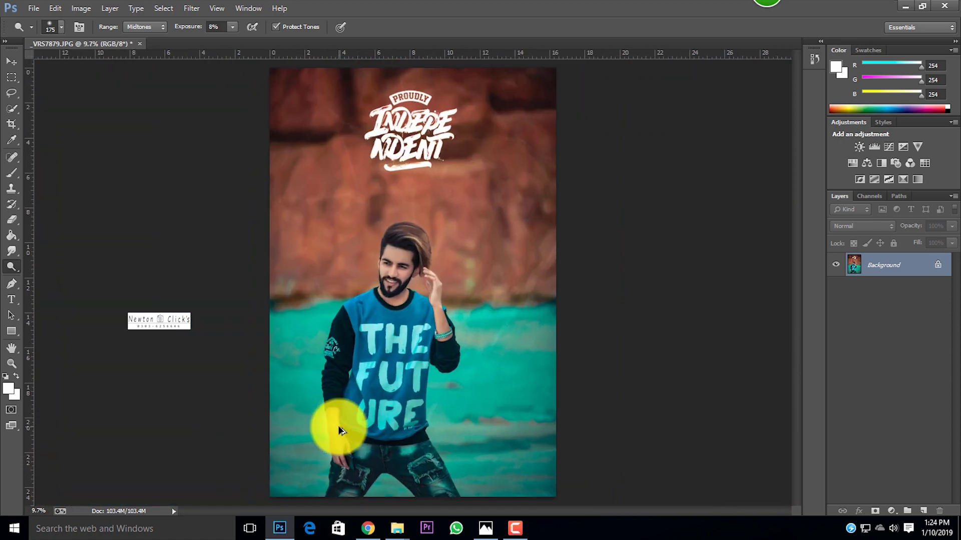
scroll(338, 426, down, 2)
scroll(346, 423, up, 1)
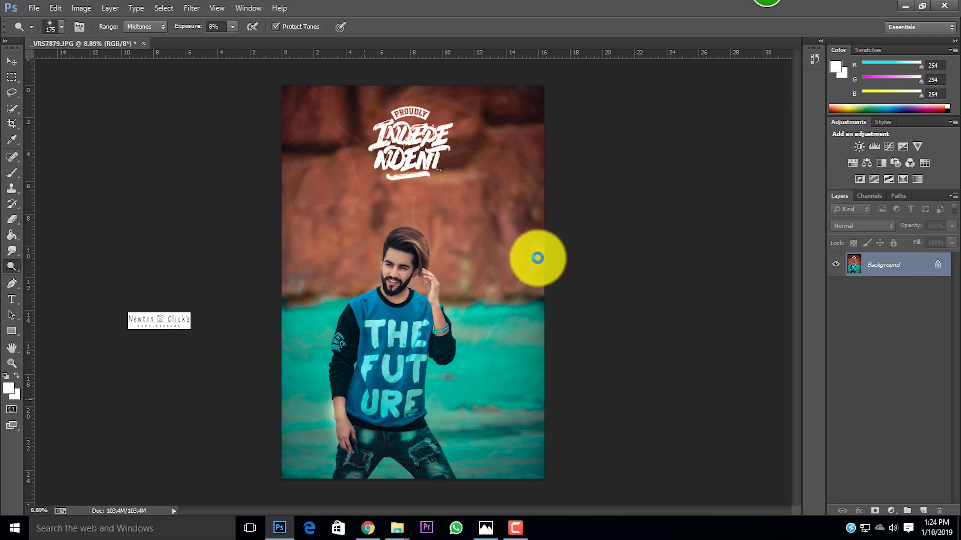
Step: Scale the picture down with Camera Raw's manual lens corrections to leave a white border around it
key(ctrl+shift+a)
click(738, 130)
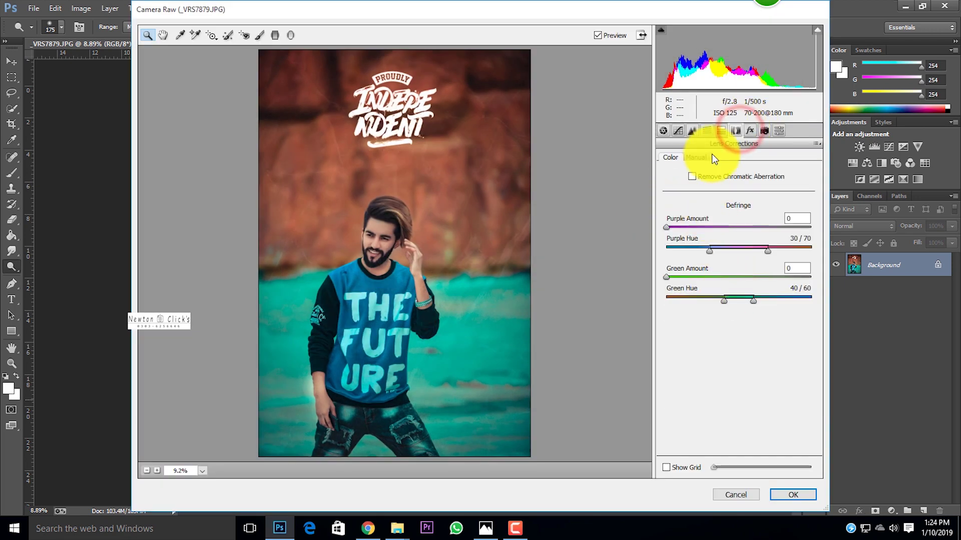
click(694, 157)
drag(737, 334, 726, 332)
click(793, 495)
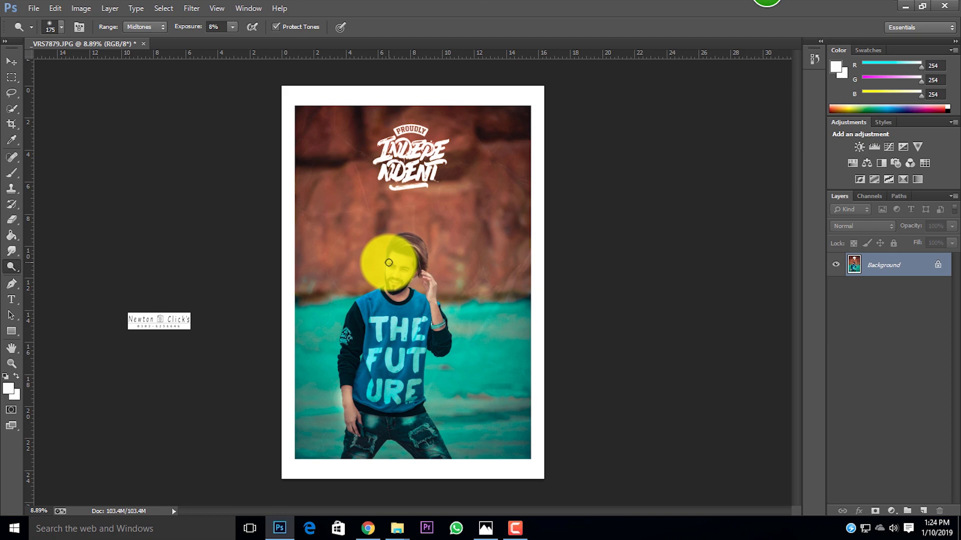
Step: Examine the bordered portrait both as a whole and up close around the man's face
scroll(398, 224, up, 3)
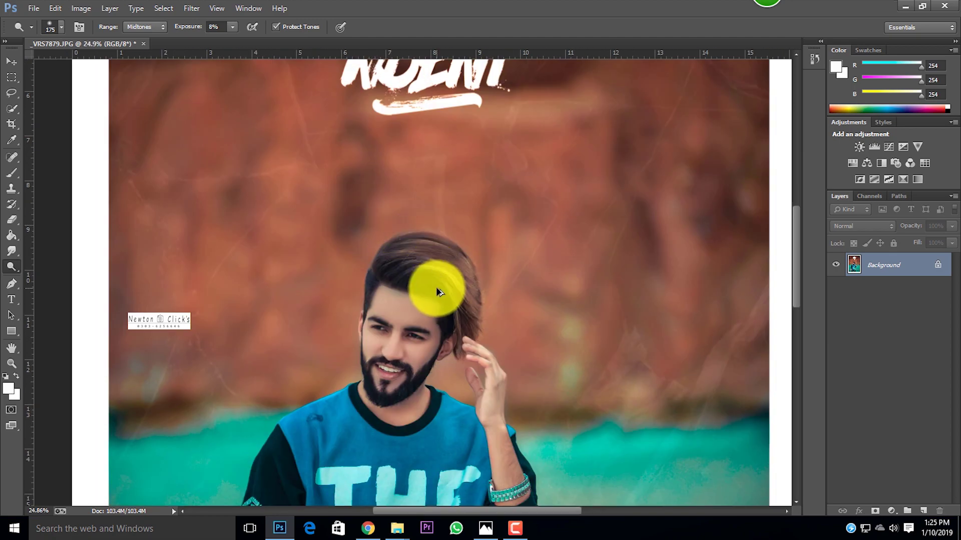
scroll(436, 287, down, 4)
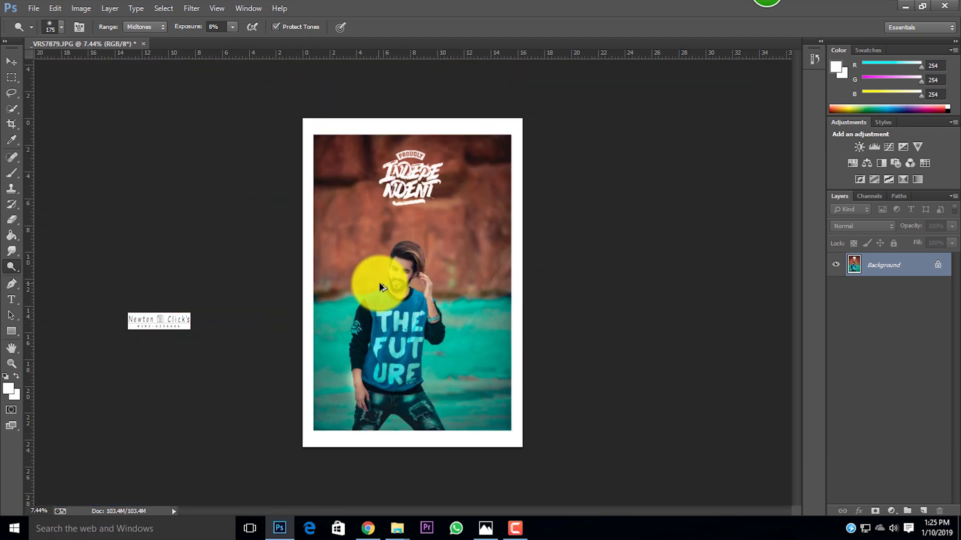
scroll(379, 287, up, 7)
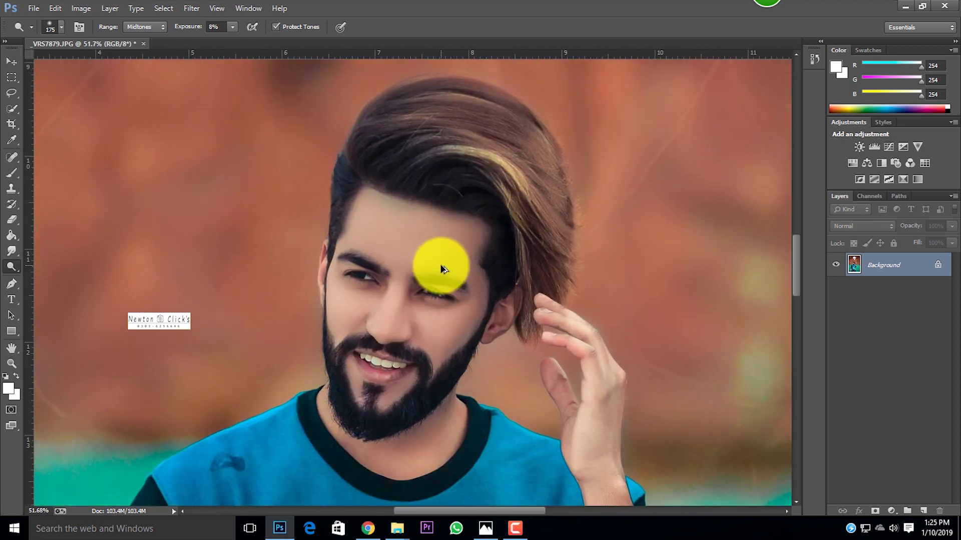
scroll(440, 263, down, 7)
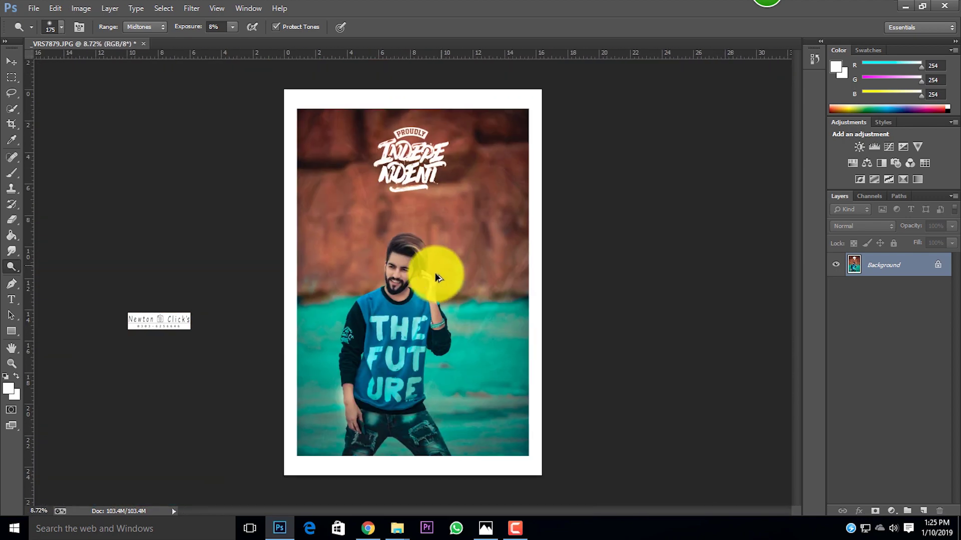
scroll(401, 289, up, 4)
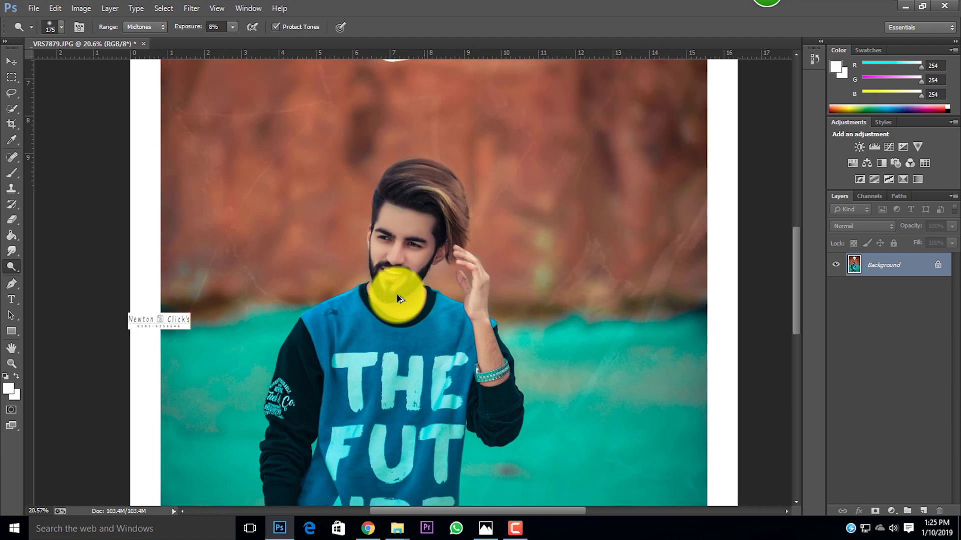
scroll(396, 294, down, 4)
Step: Brighten the man's lowered wrist and hand with the Dodge brush enlarged to 300 px
scroll(357, 378, up, 5)
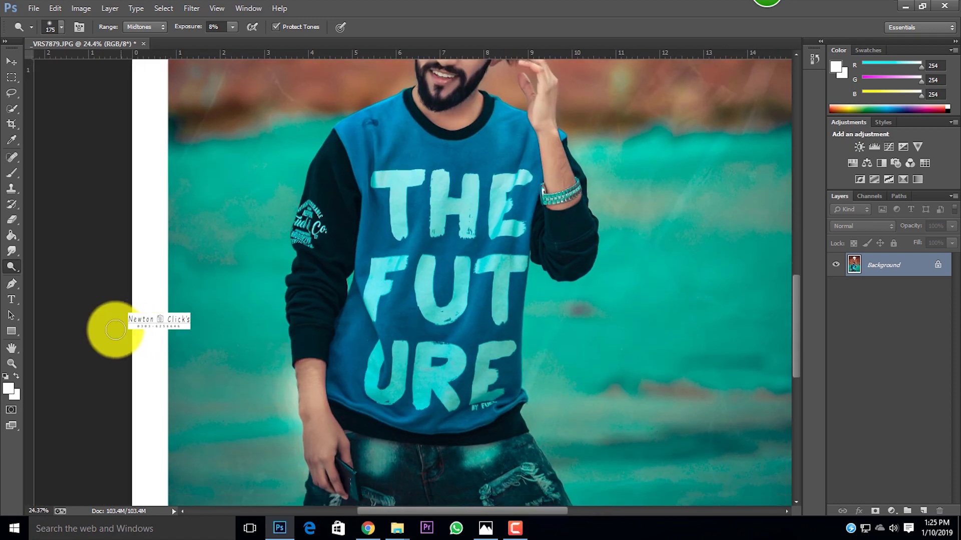
scroll(116, 330, down, 2)
key(bracketright)
key(bracketright)
key(bracketright)
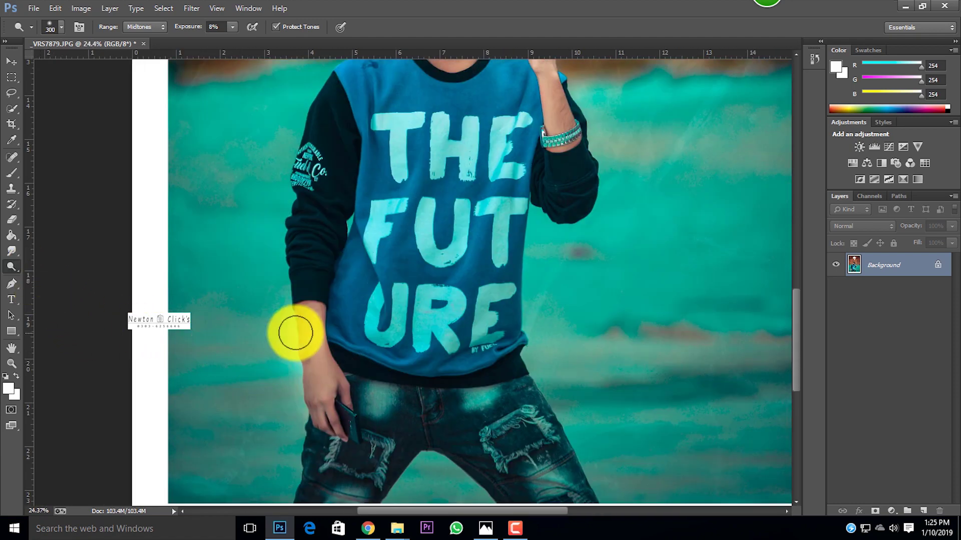
mouse_move(313, 307)
mouse_down()
mouse_move(326, 389)
mouse_move(316, 378)
mouse_move(319, 413)
mouse_move(333, 428)
mouse_move(351, 397)
mouse_move(312, 305)
mouse_move(332, 373)
mouse_up()
scroll(401, 352, down, 10)
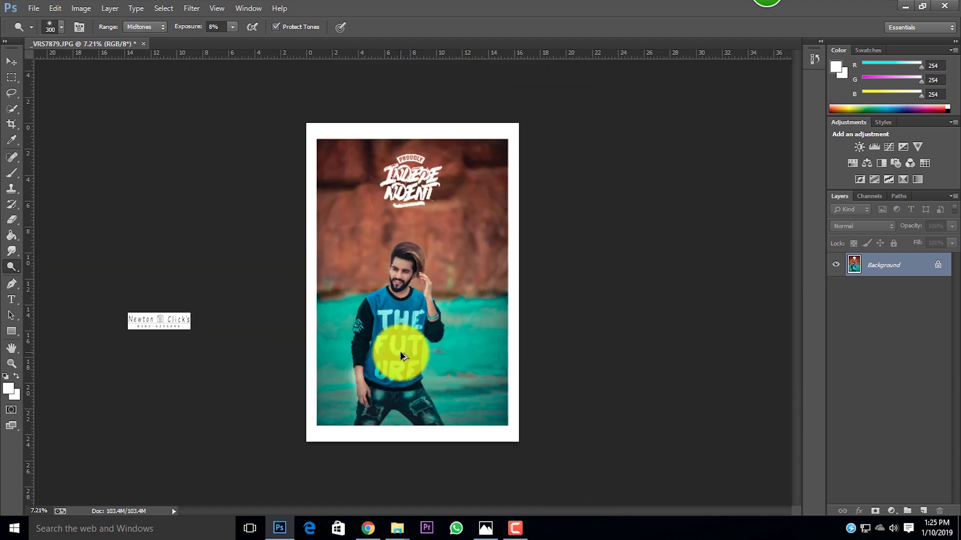
scroll(406, 257, up, 8)
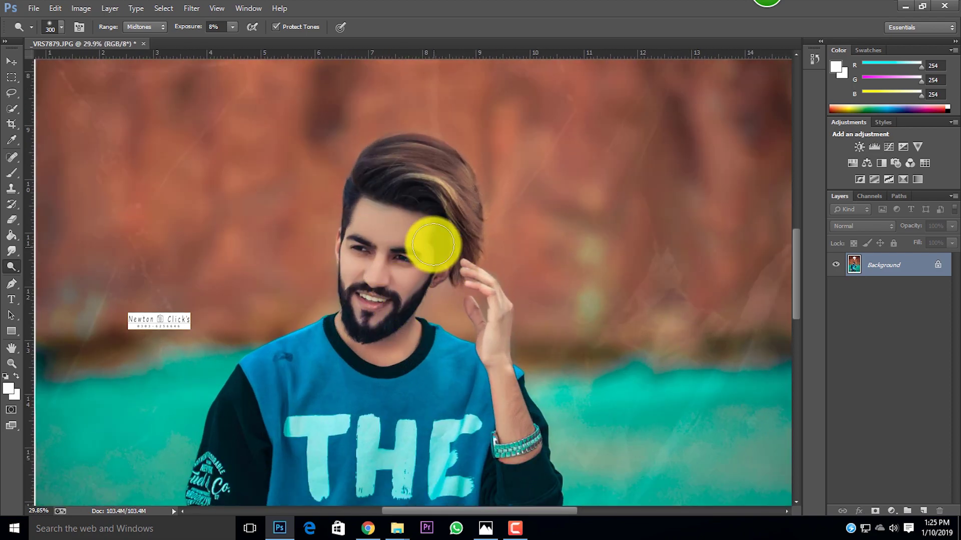